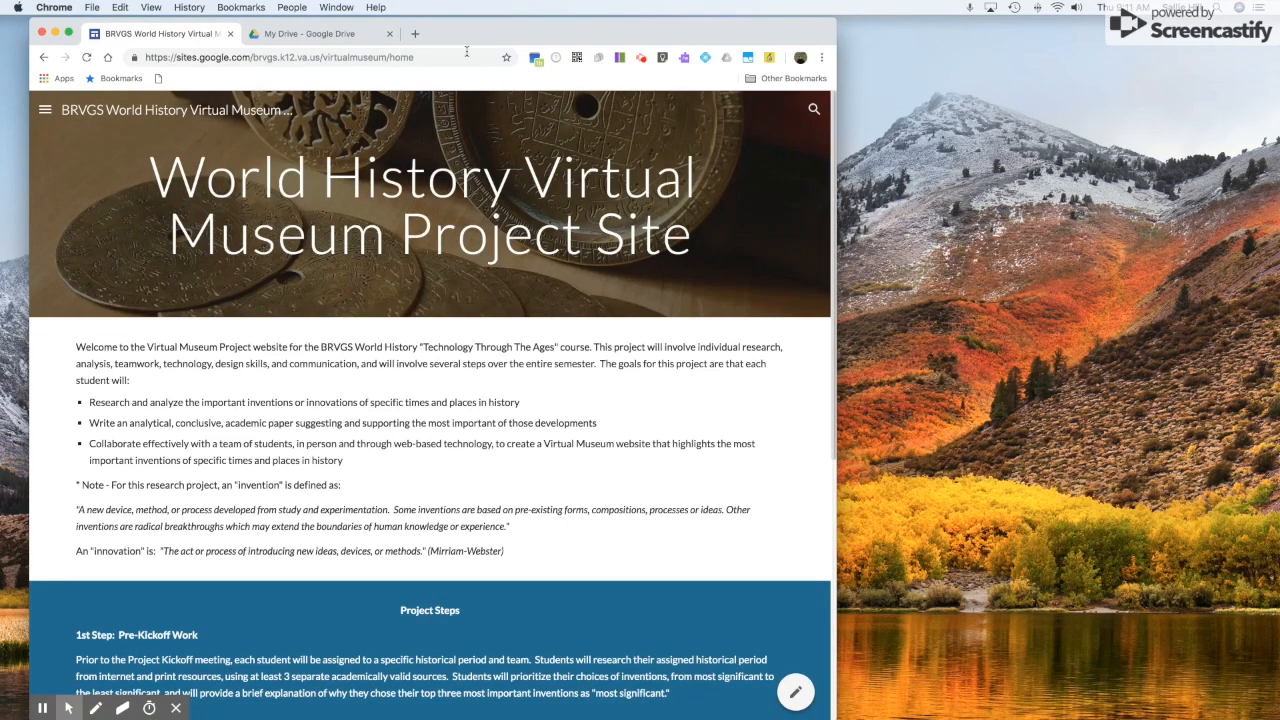
# Go to the Group Work page and pop out its embedded workday checklist document into a new tab.
pyautogui.click(42, 112)
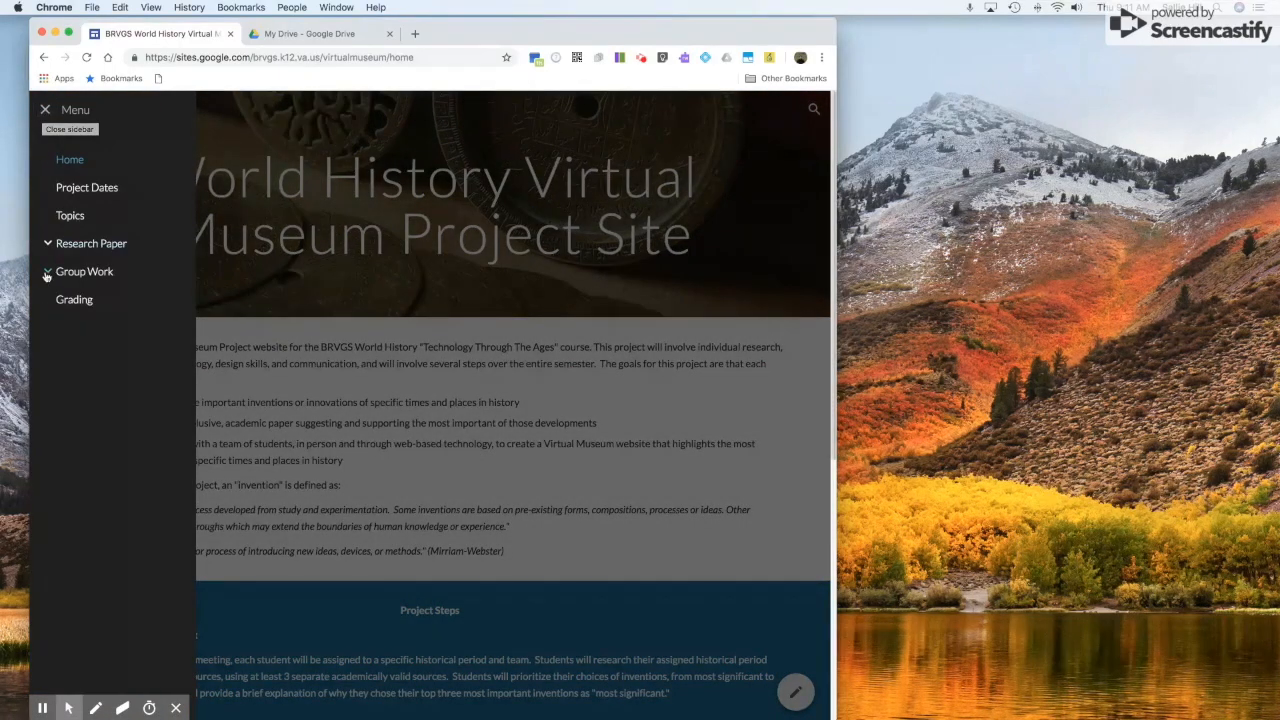
pyautogui.click(47, 275)
pyautogui.click(86, 272)
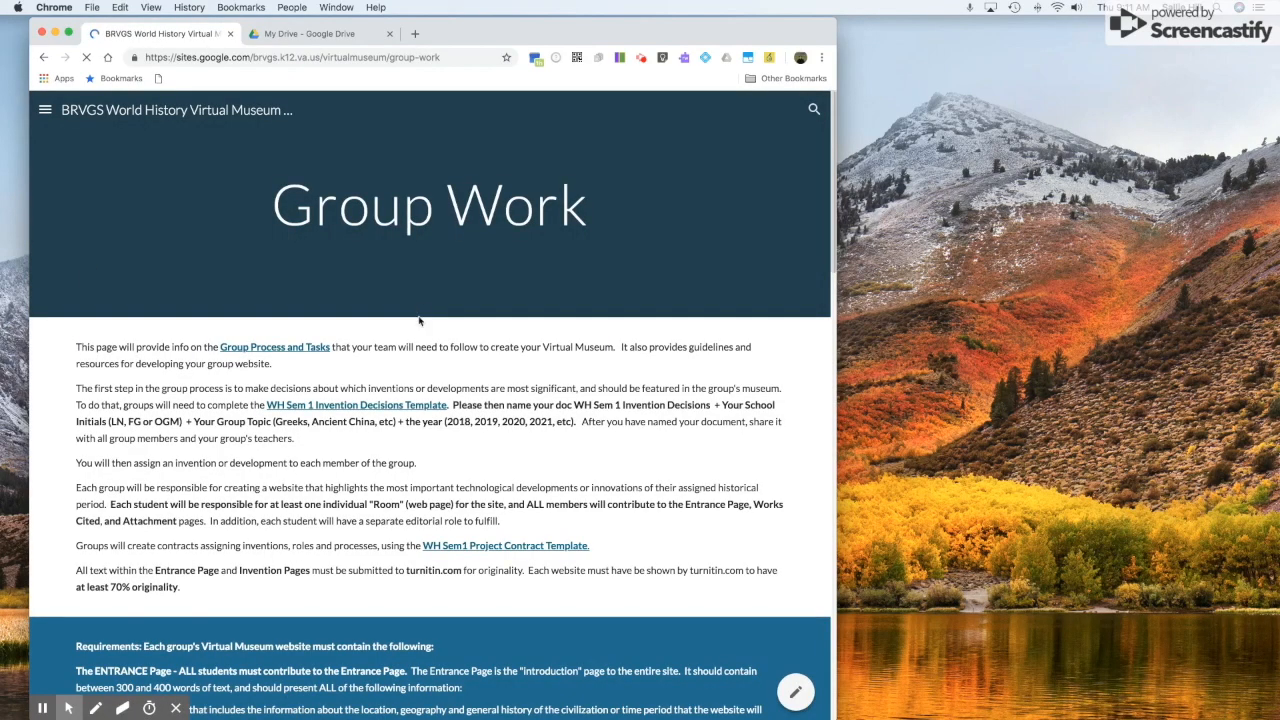
pyautogui.scroll(-3, 578, 462)
pyautogui.scroll(-15, 578, 462)
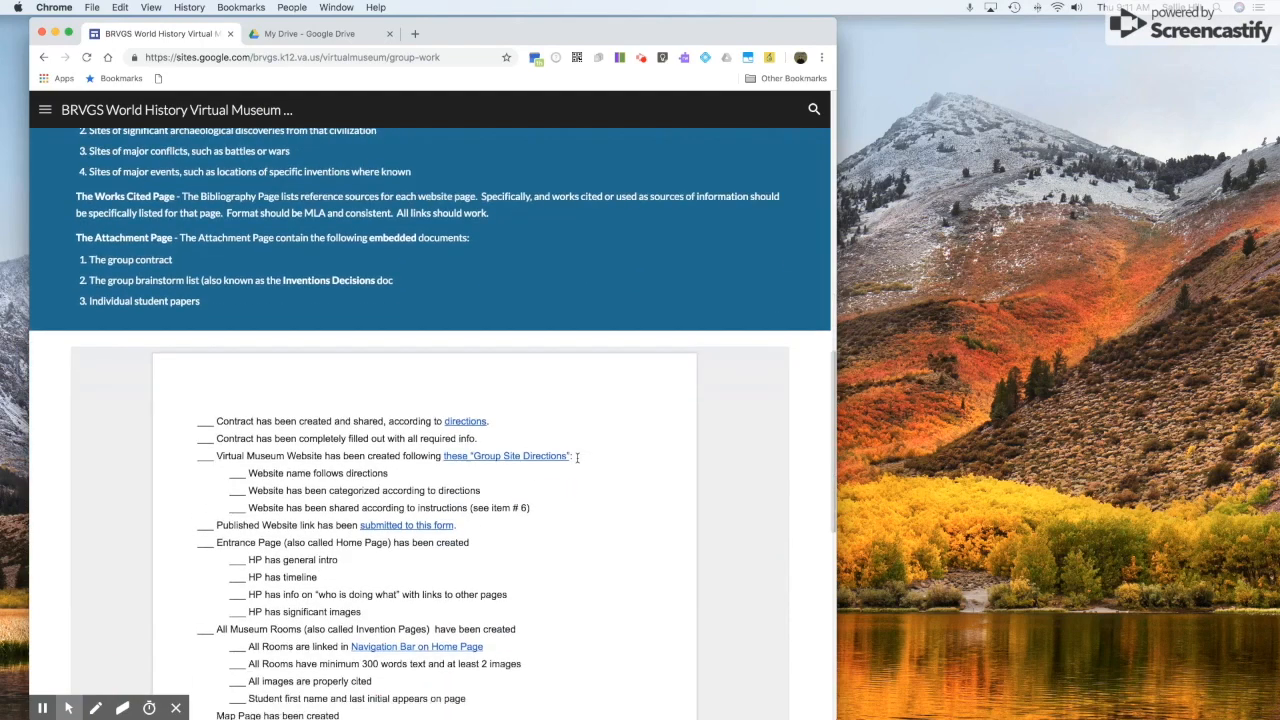
pyautogui.scroll(-4, 577, 457)
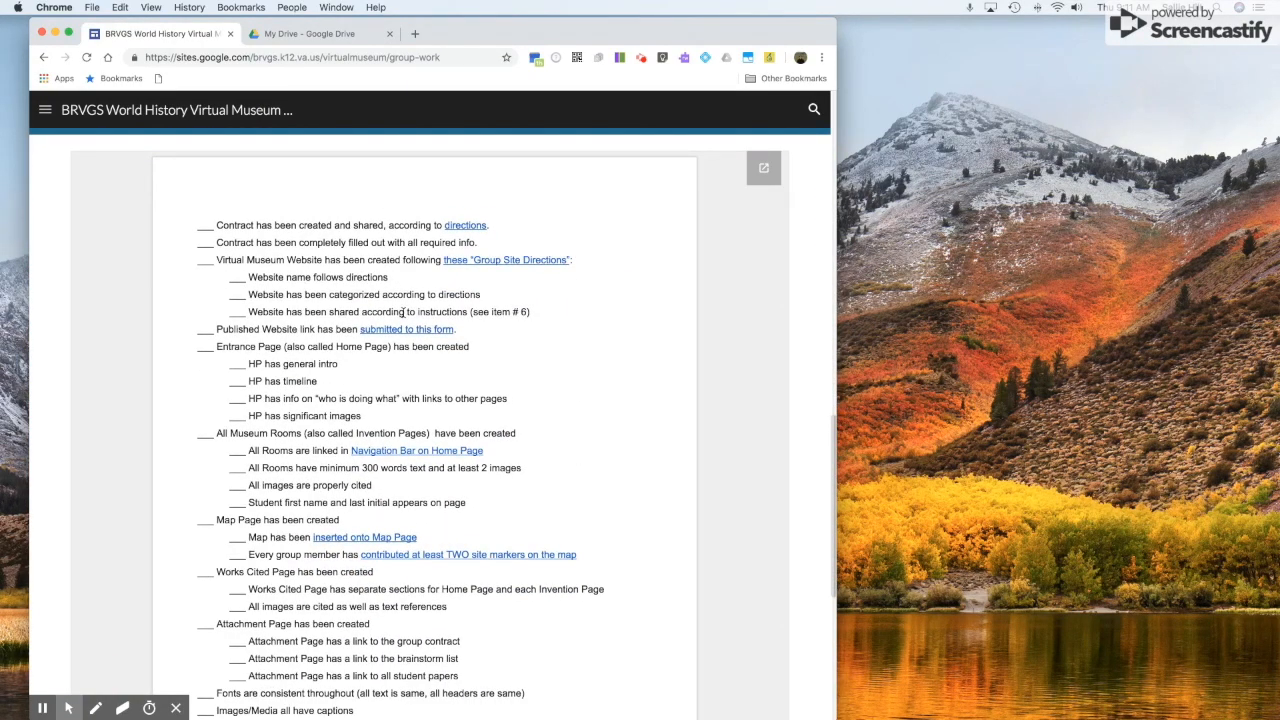
pyautogui.click(763, 171)
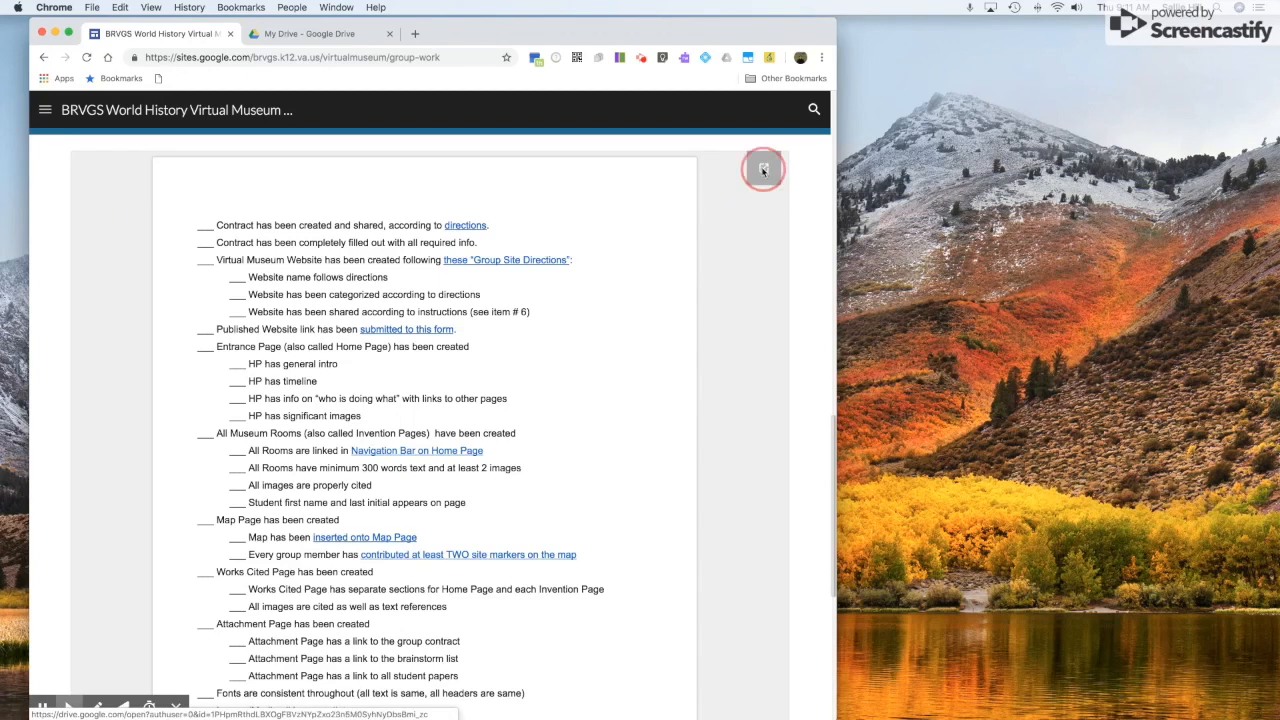
# Move the checklist tab into its own narrow window beside the site and reload it.
pyautogui.moveTo(280, 36); pyautogui.dragTo(836, 118)
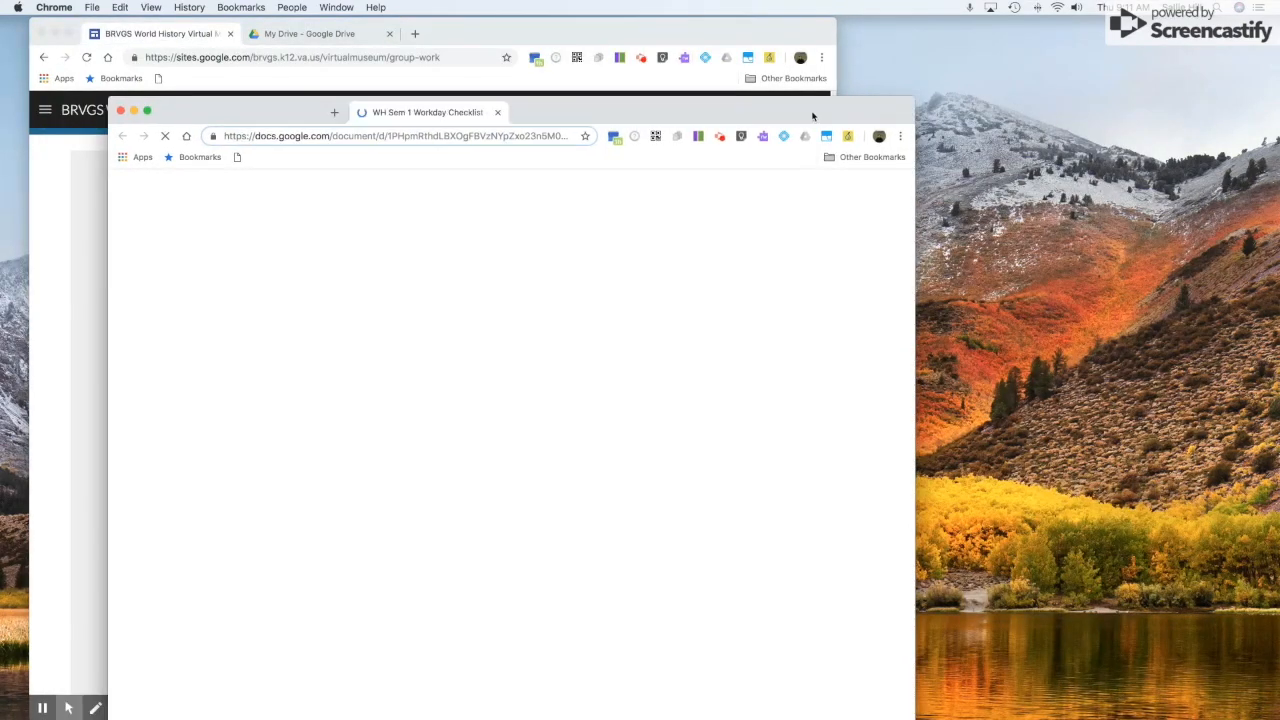
pyautogui.moveTo(550, 112); pyautogui.dragTo(886, 71)
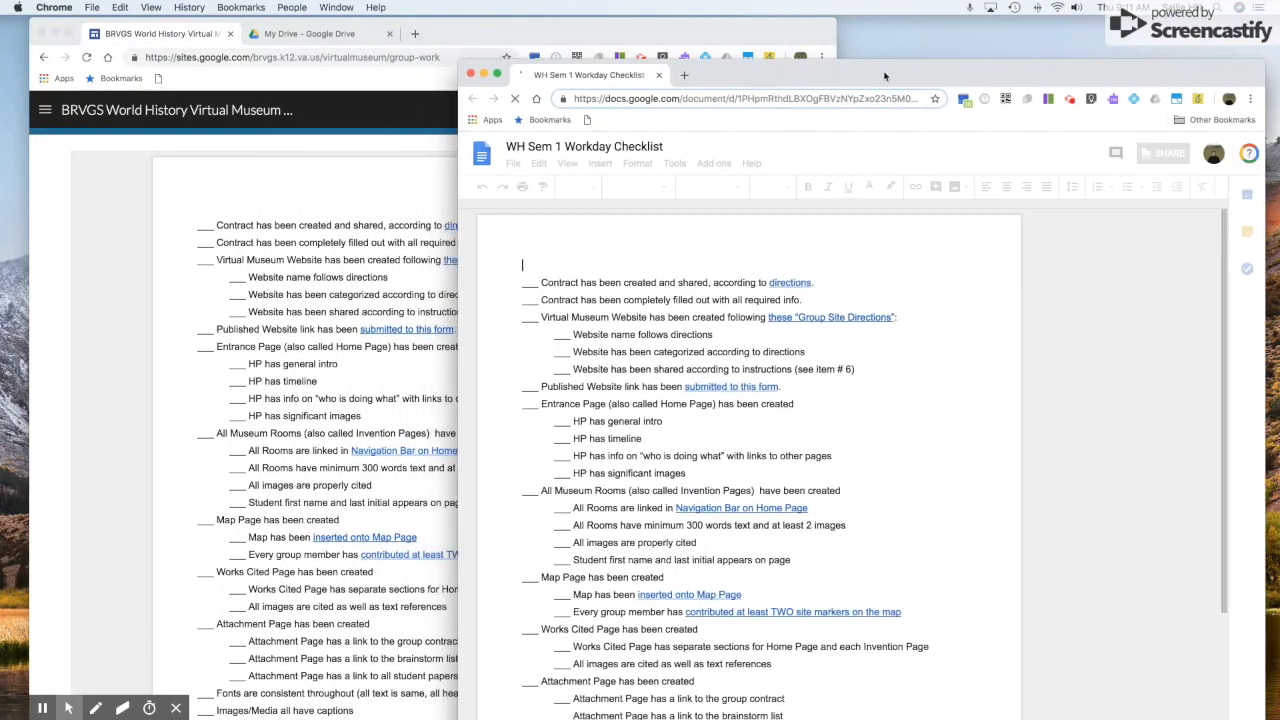
pyautogui.moveTo(455, 332); pyautogui.dragTo(704, 333)
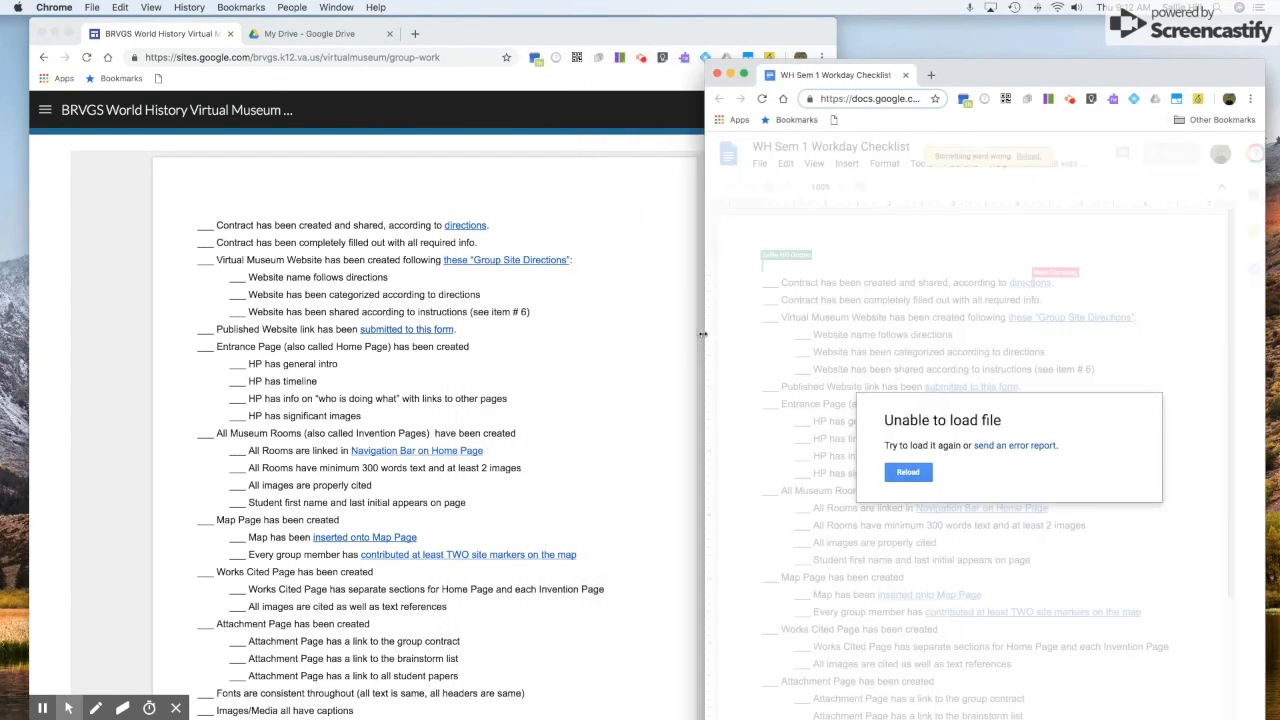
pyautogui.click(889, 476)
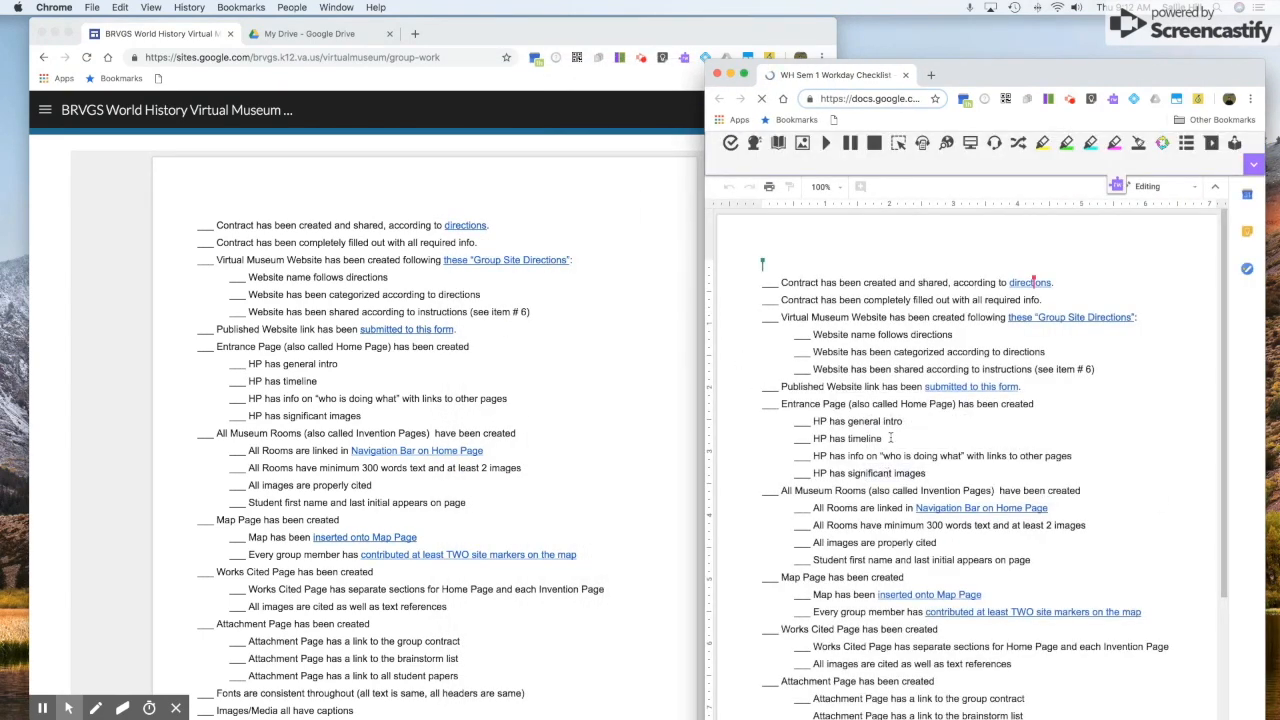
pyautogui.moveTo(971, 76); pyautogui.dragTo(985, 44)
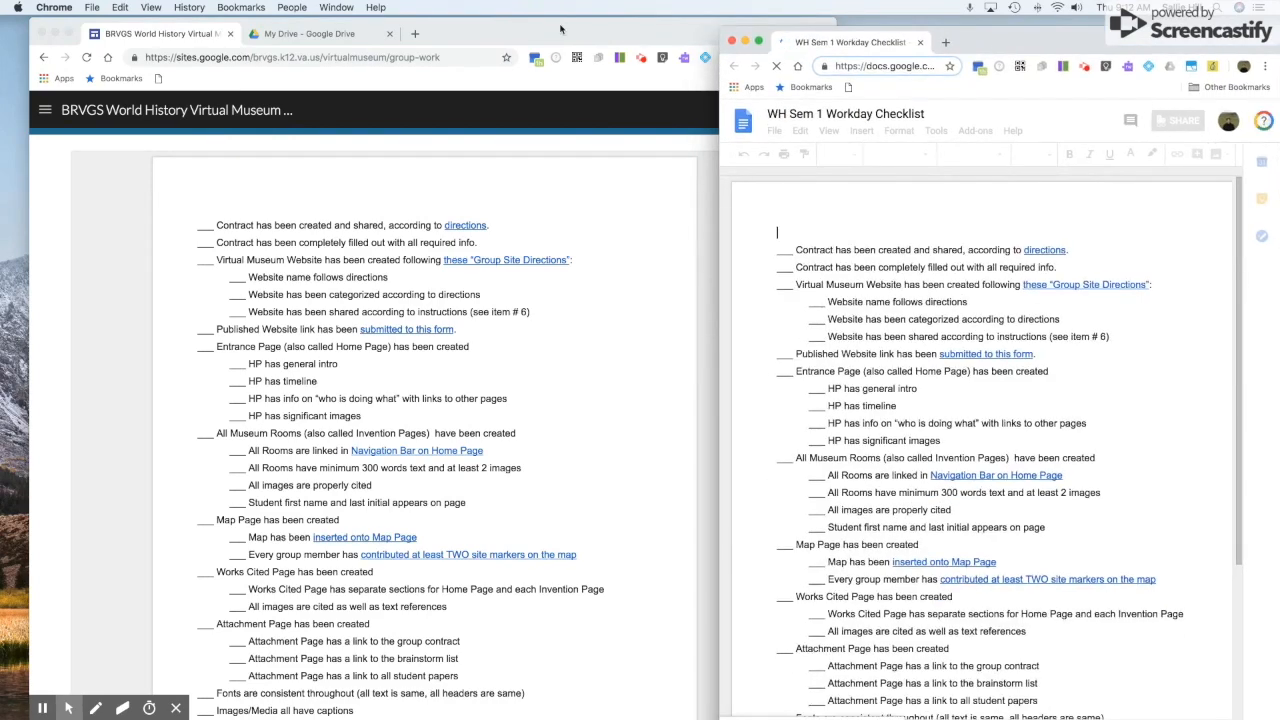
pyautogui.click(558, 33)
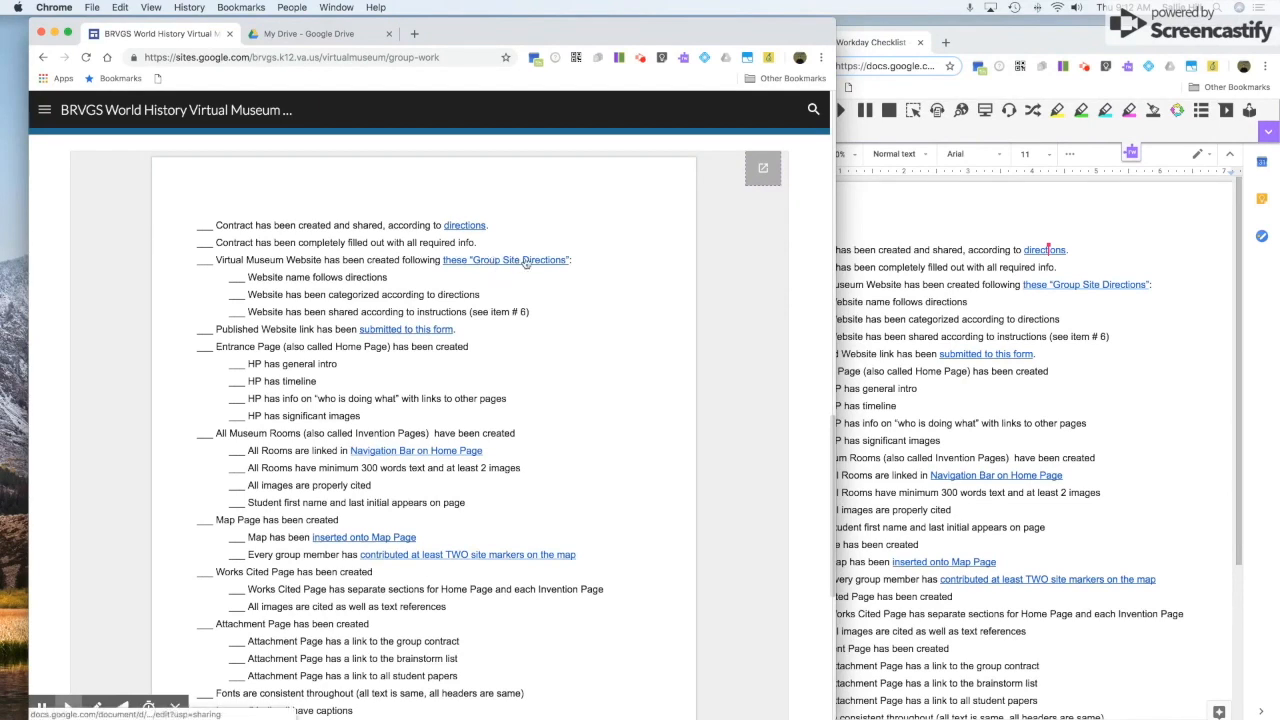
# Follow the checklist's Group Site Directions link to open the Starting Your Group Site document.
pyautogui.click(1128, 302)
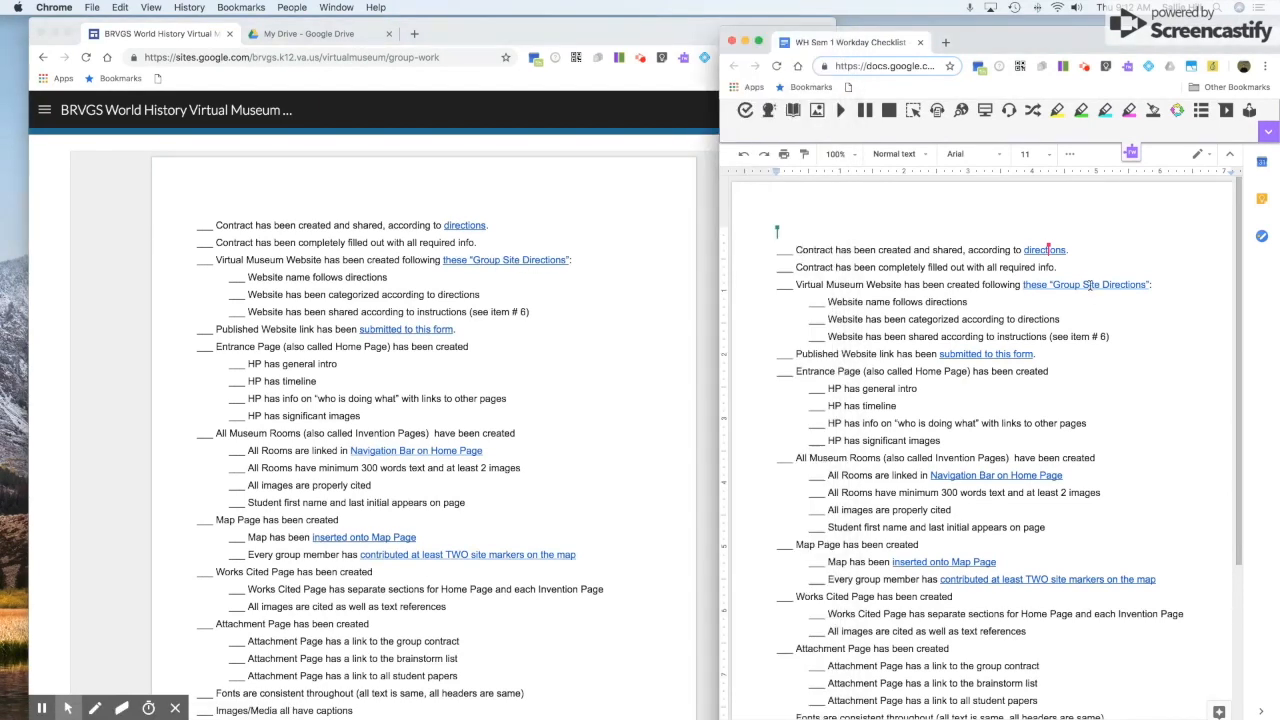
pyautogui.click(1090, 286)
pyautogui.click(1010, 307)
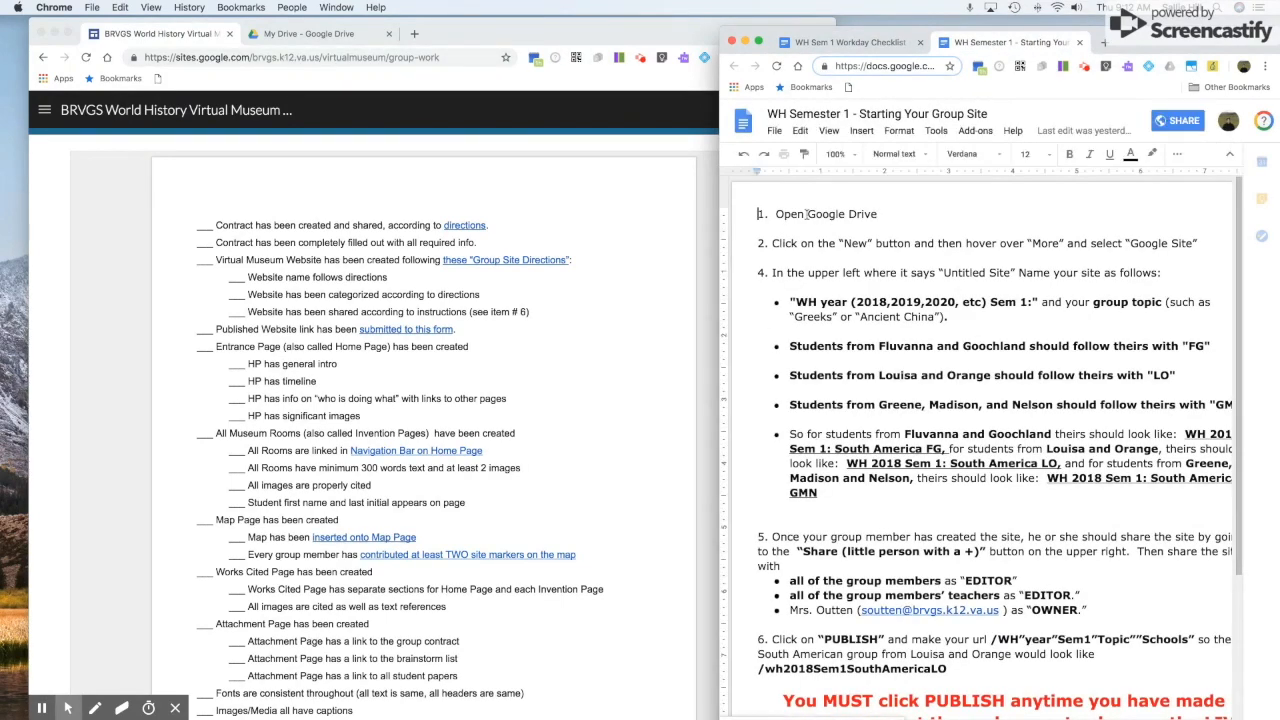
# From My Drive, create a new Google Sites site through New > More.
pyautogui.click(320, 34)
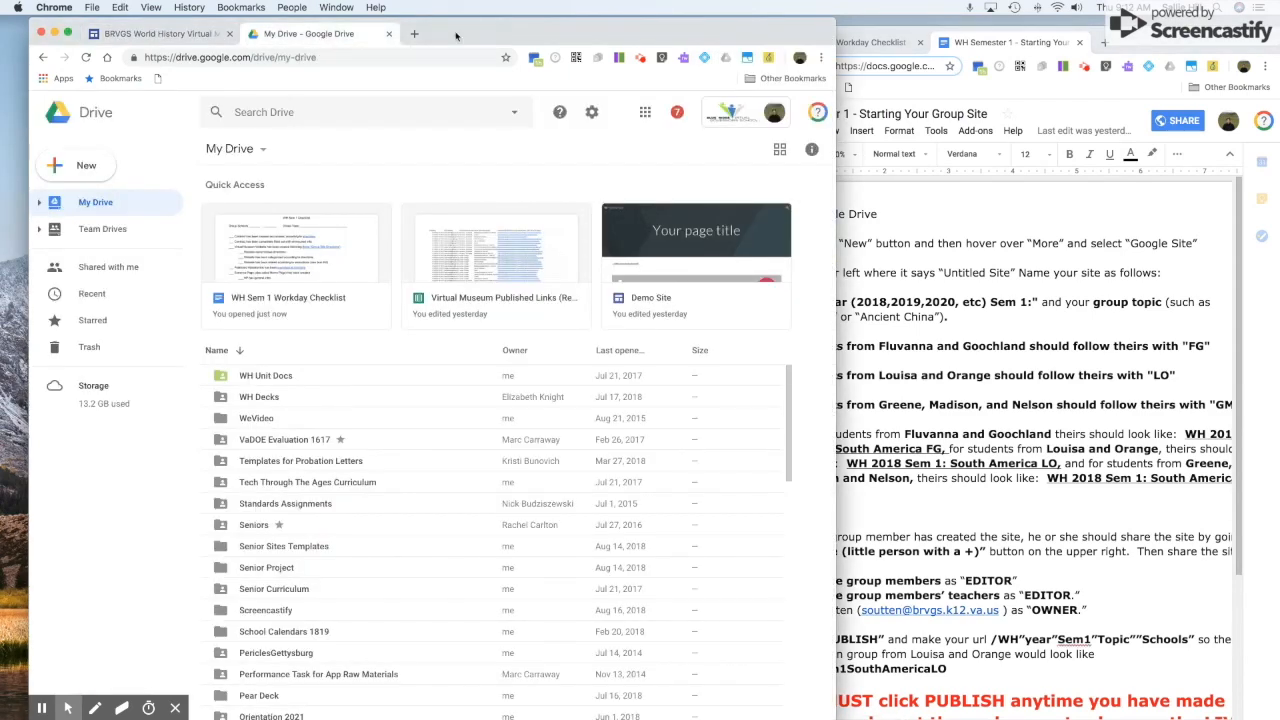
pyautogui.moveTo(457, 37); pyautogui.dragTo(443, 37)
pyautogui.click(1007, 329)
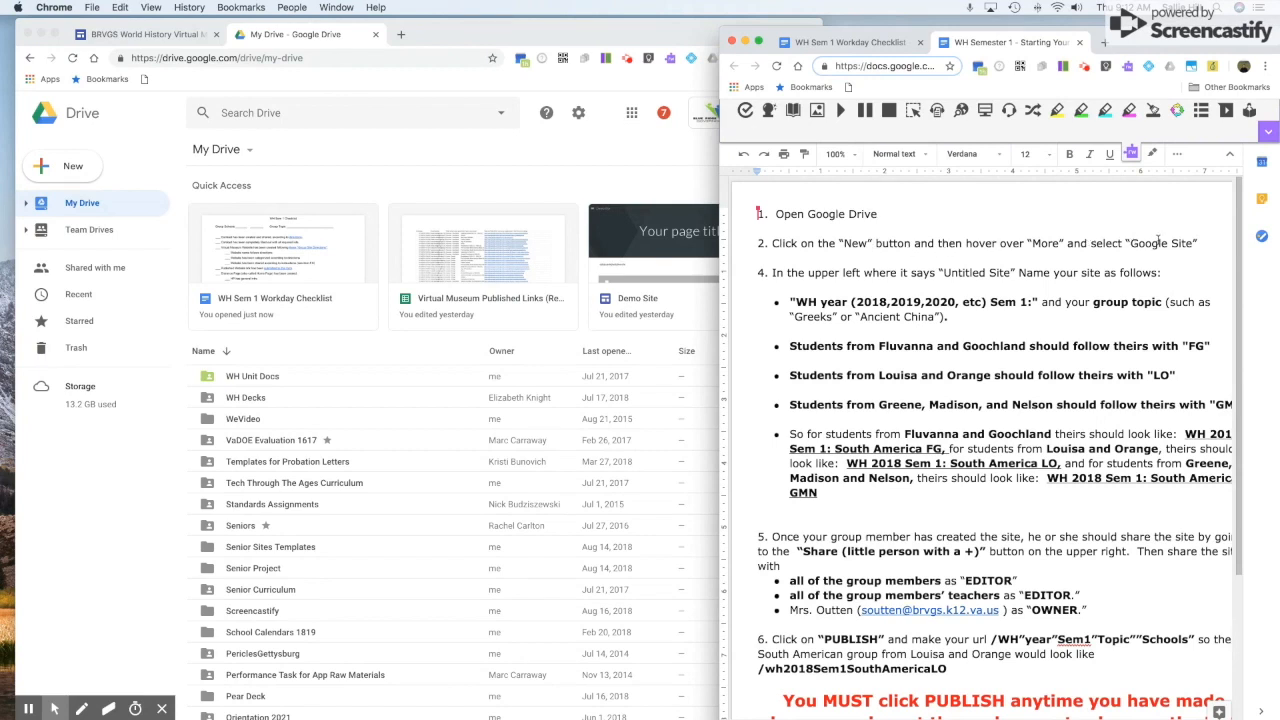
pyautogui.click(69, 171)
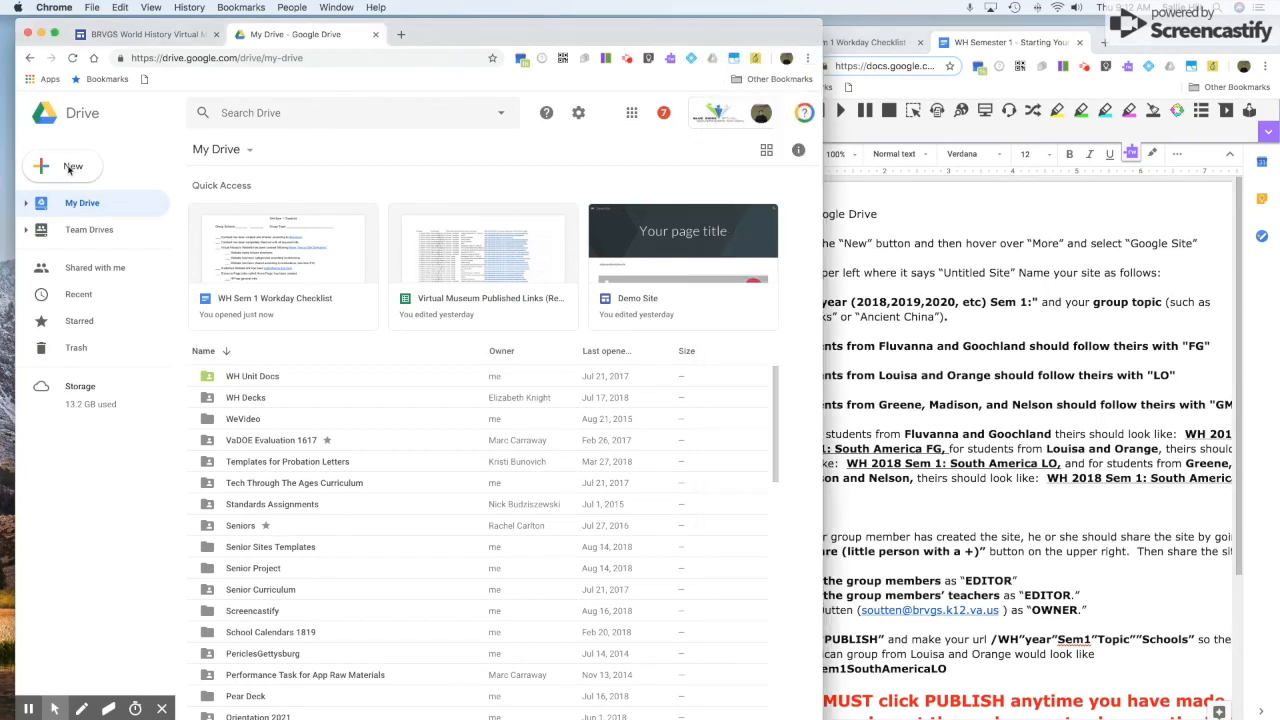
pyautogui.click(70, 169)
pyautogui.moveTo(212, 325)
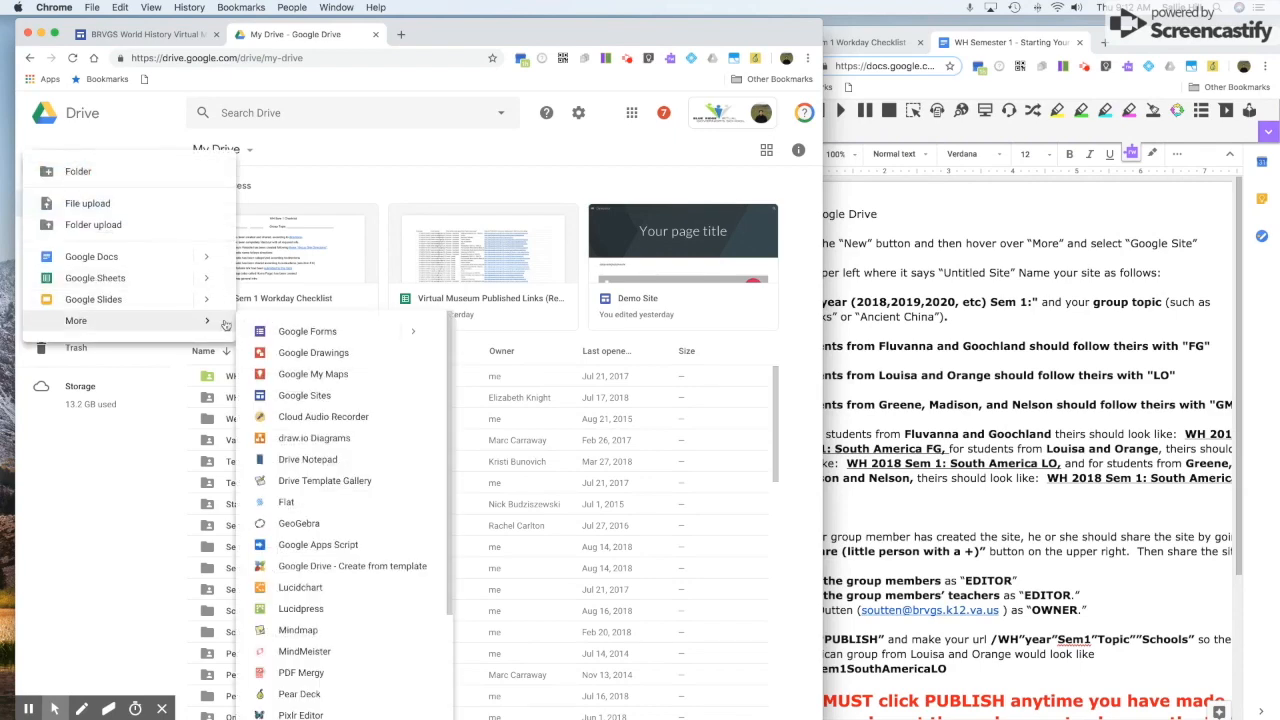
pyautogui.click(301, 398)
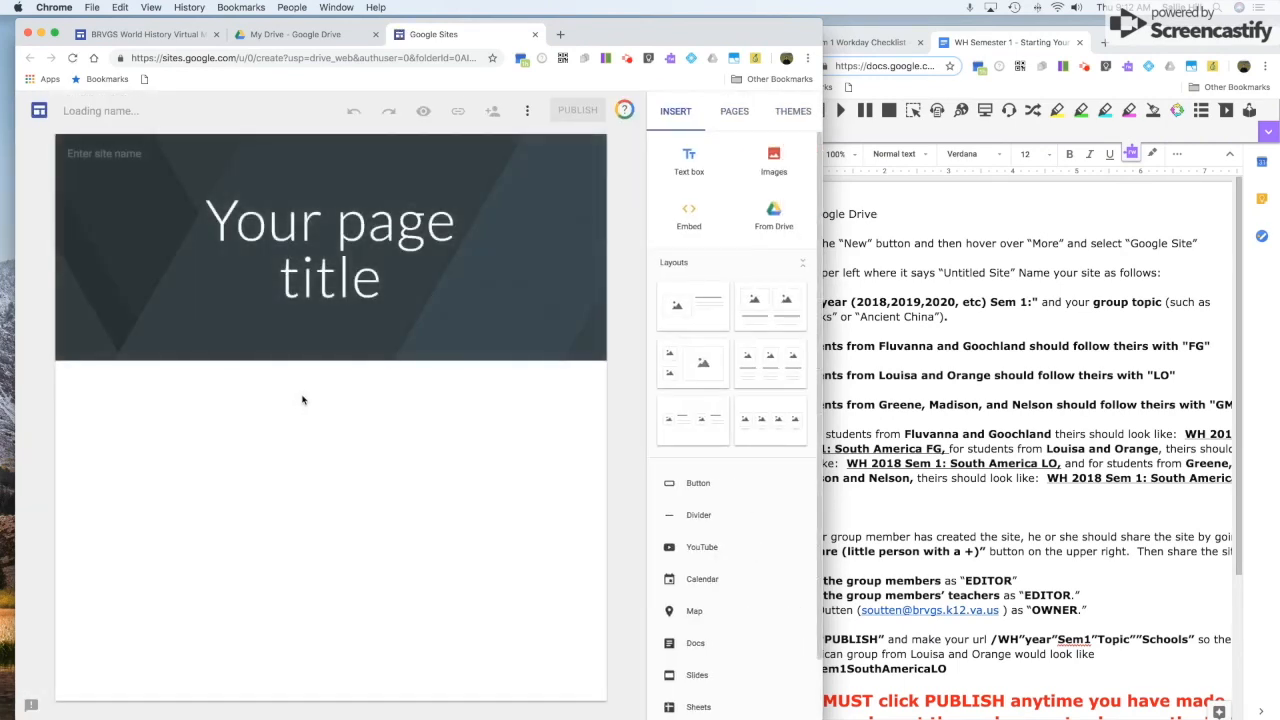
# Correct the directions document's mislabelled step number from 4 to 3.
pyautogui.click(993, 360)
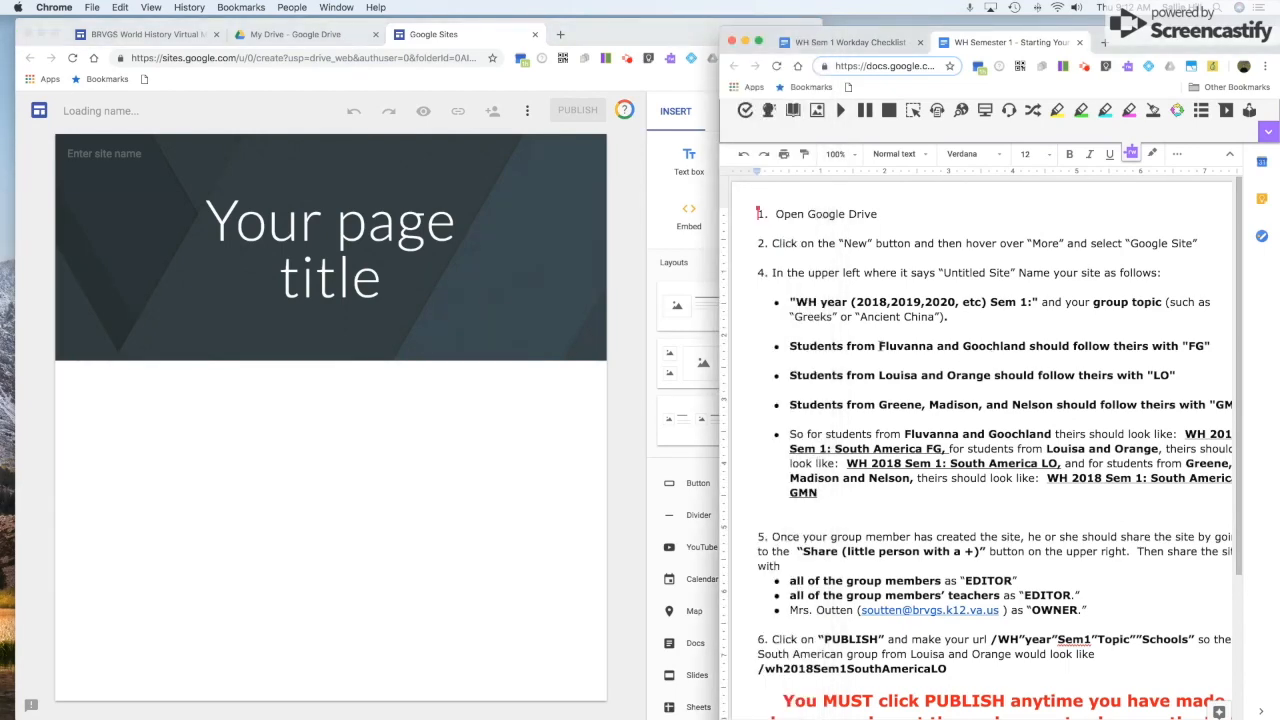
pyautogui.hscroll(2, 776, 276)
pyautogui.press('BackSpace')
pyautogui.write('3')
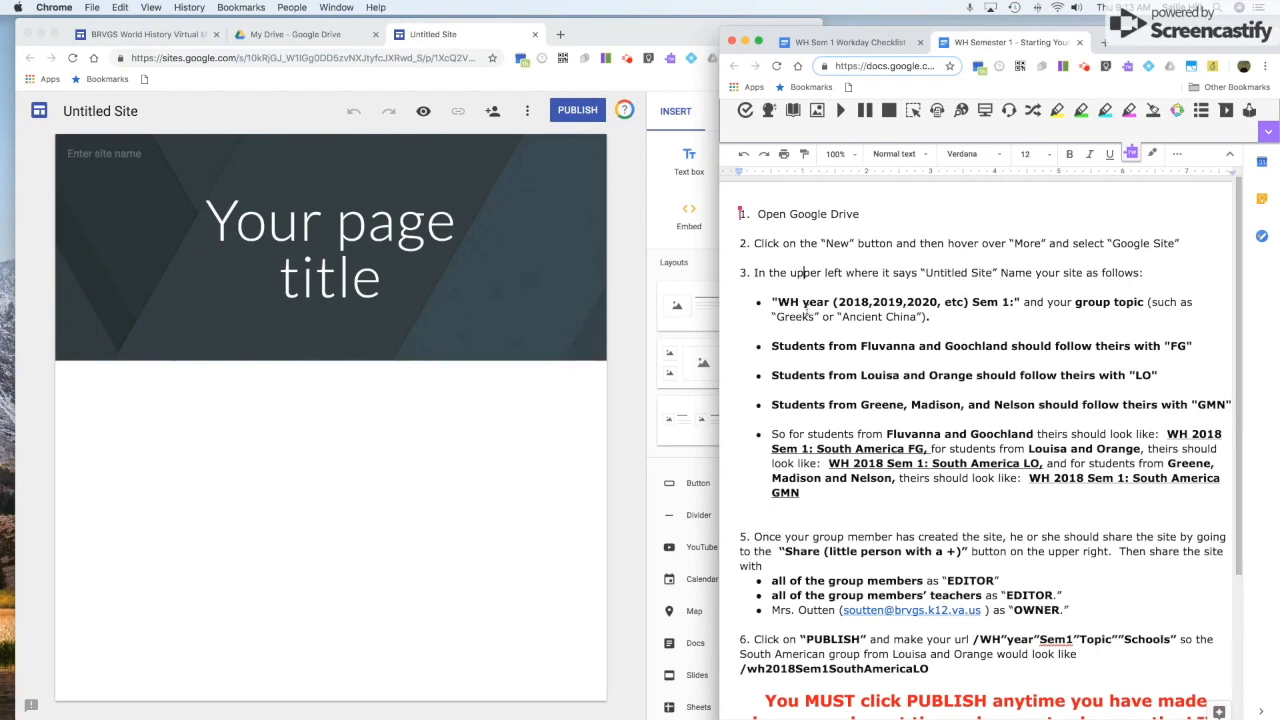
# Rename the Untitled Site to 'WH2018Sem1:MesoAmericaGMNdemo', following the directions' naming rule.
pyautogui.click(96, 116)
pyautogui.click(100, 112)
pyautogui.tripleClick(99, 112)
pyautogui.write('WH')
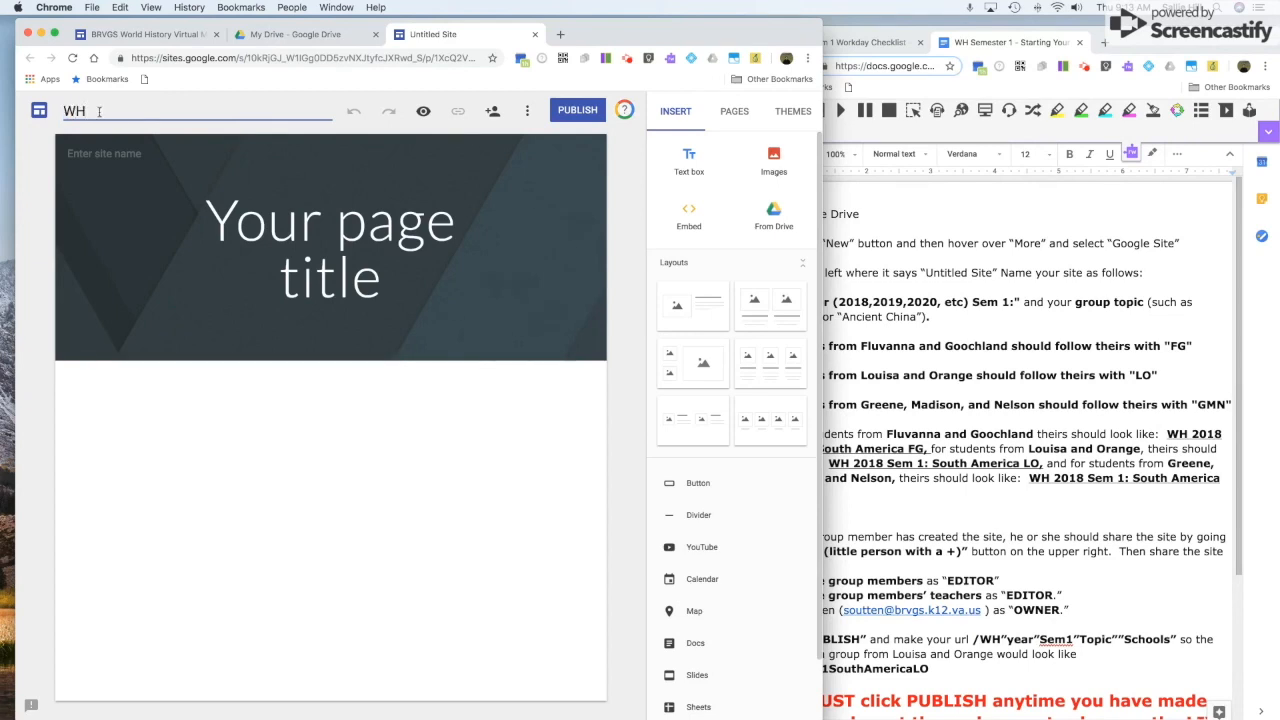
pyautogui.click(958, 358)
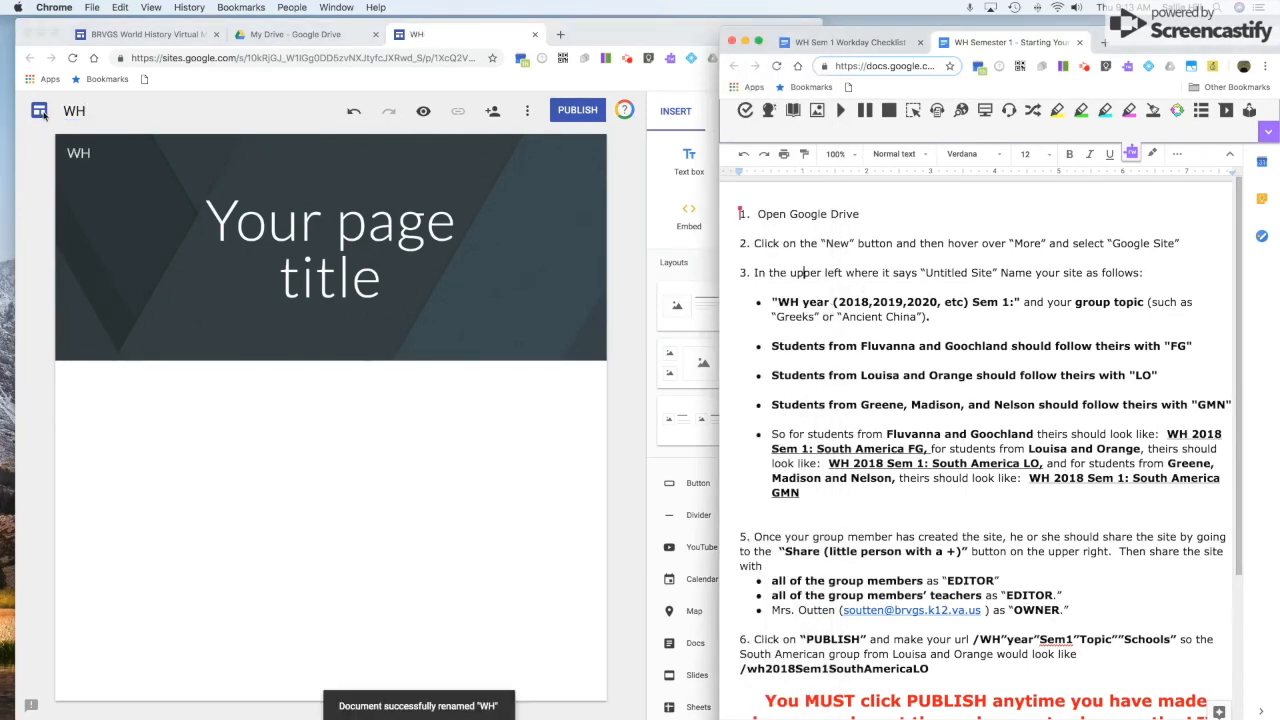
pyautogui.click(95, 111)
pyautogui.write('2018')
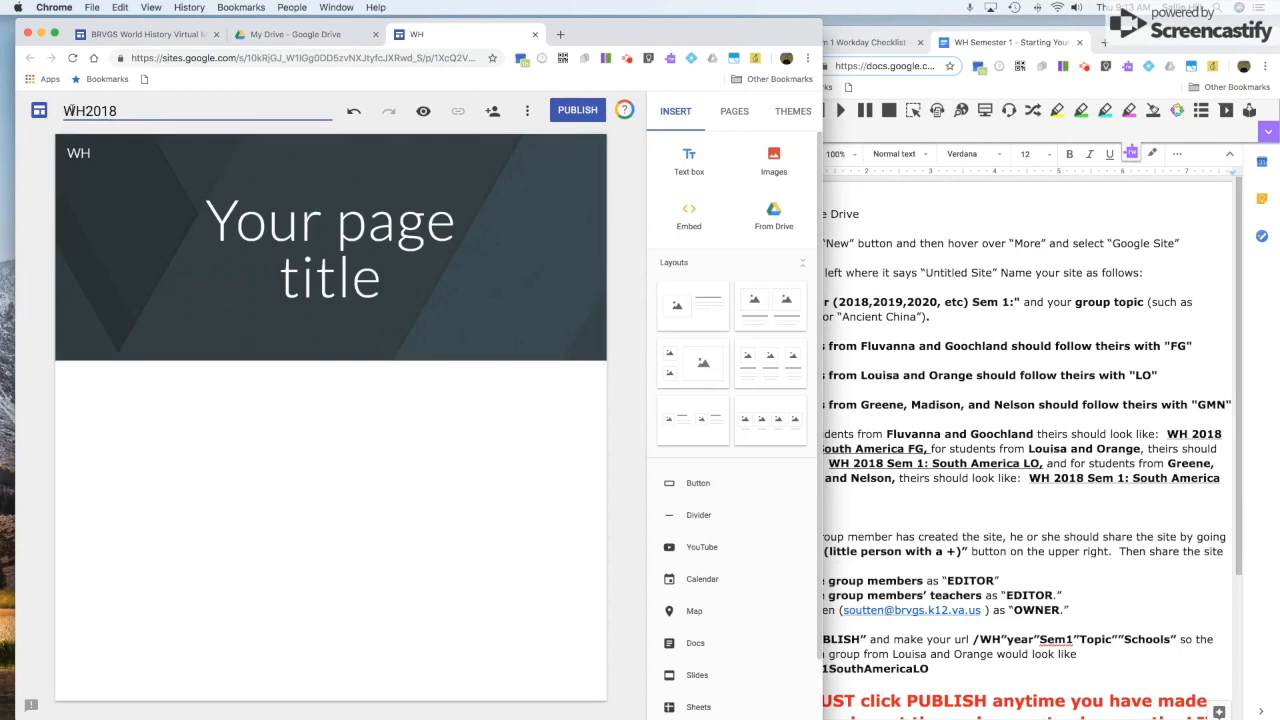
pyautogui.write('Sem1:')
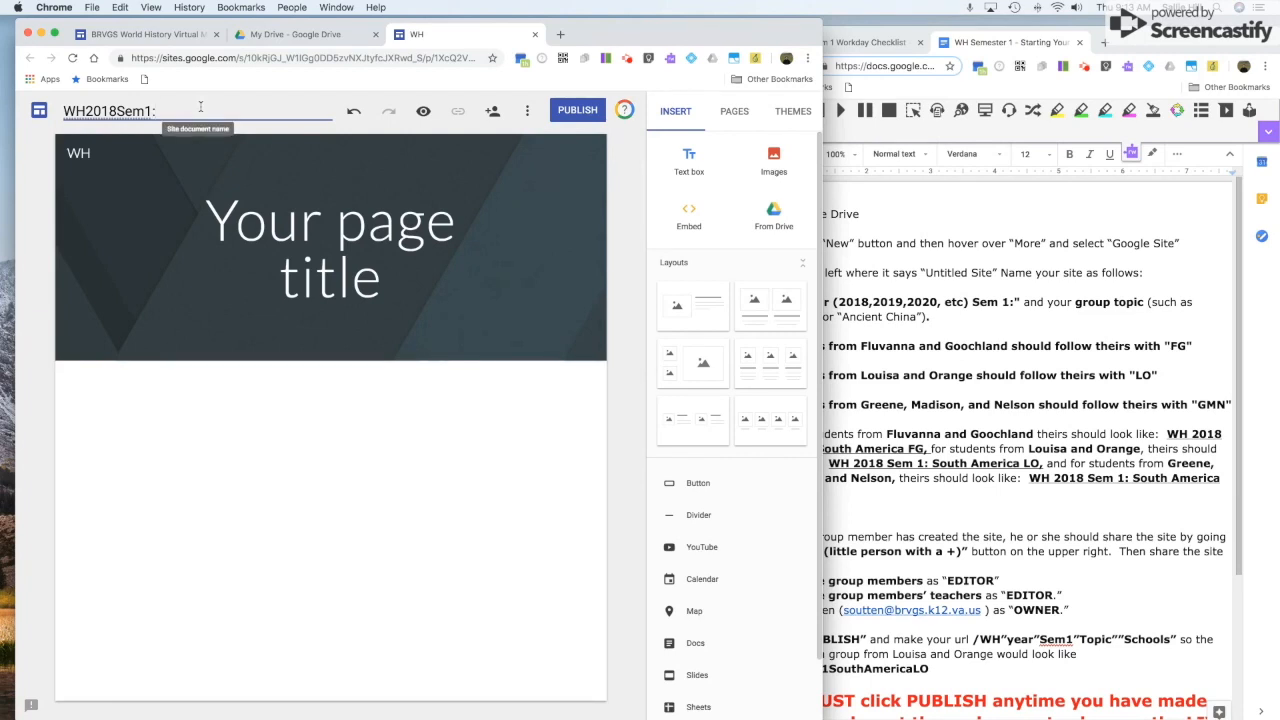
pyautogui.write('MesoAmerica')
pyautogui.click(908, 321)
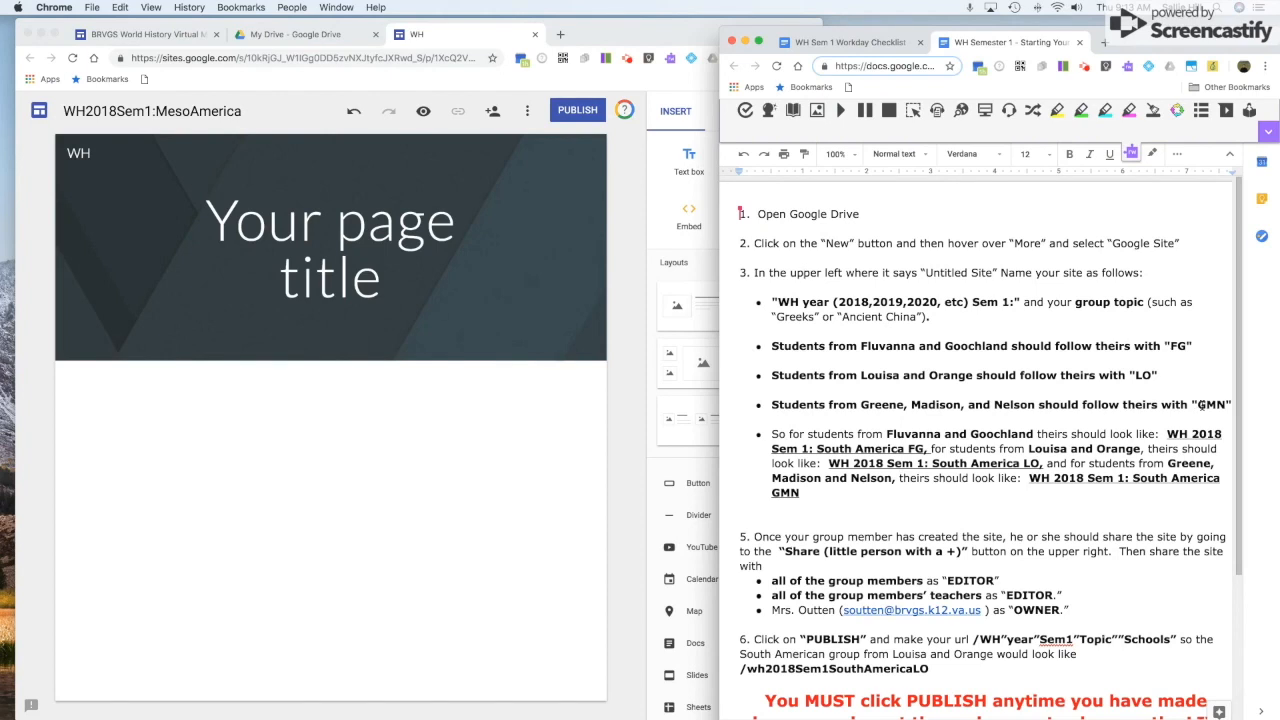
pyautogui.click(247, 112)
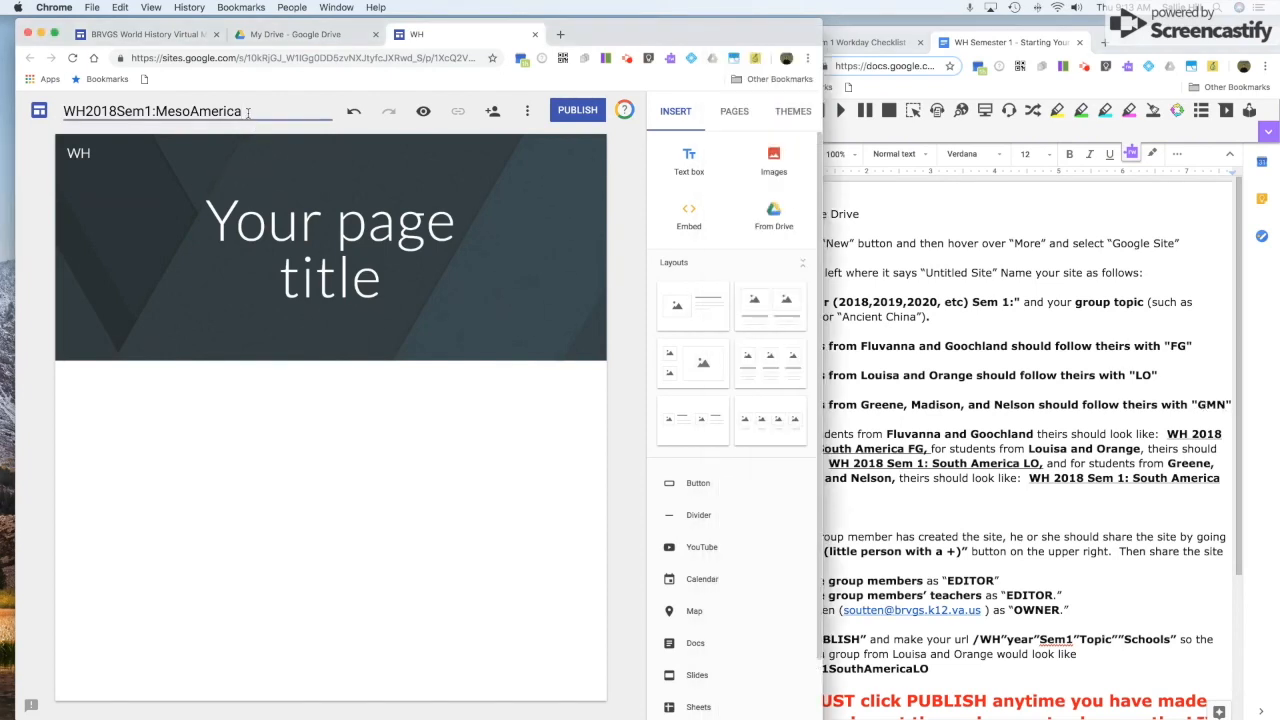
pyautogui.write('GMN')
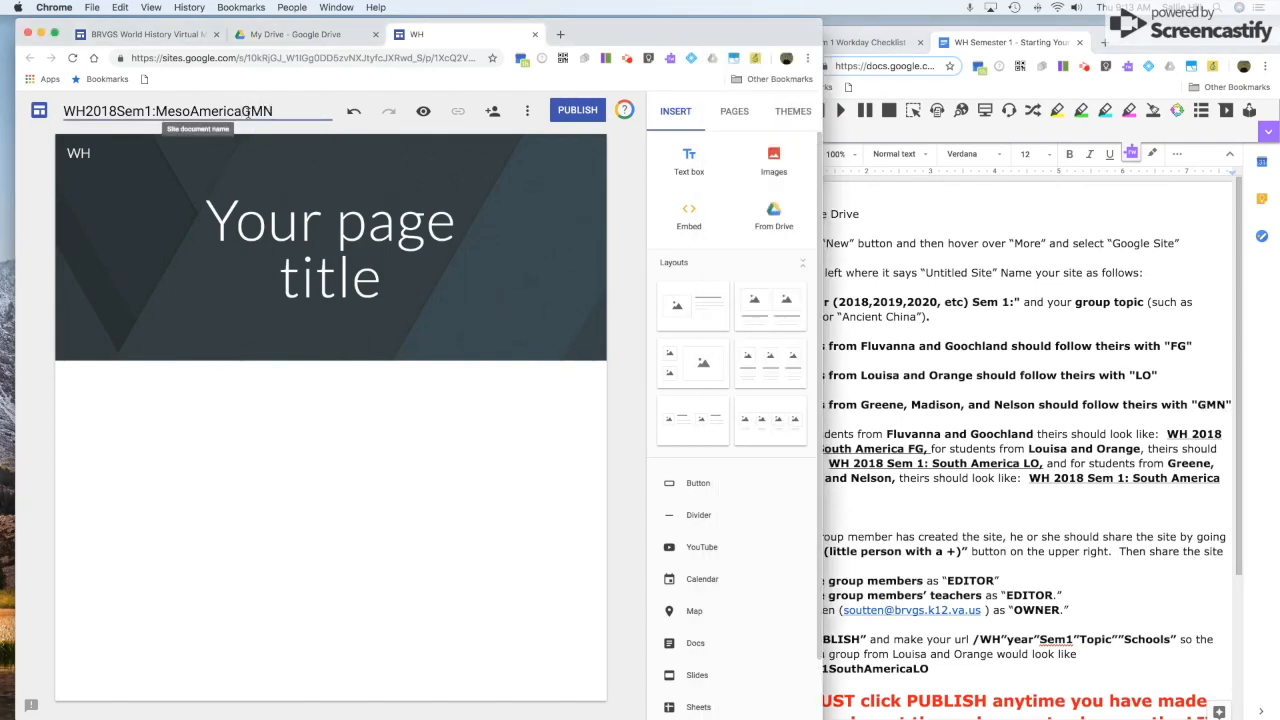
pyautogui.write('demo')
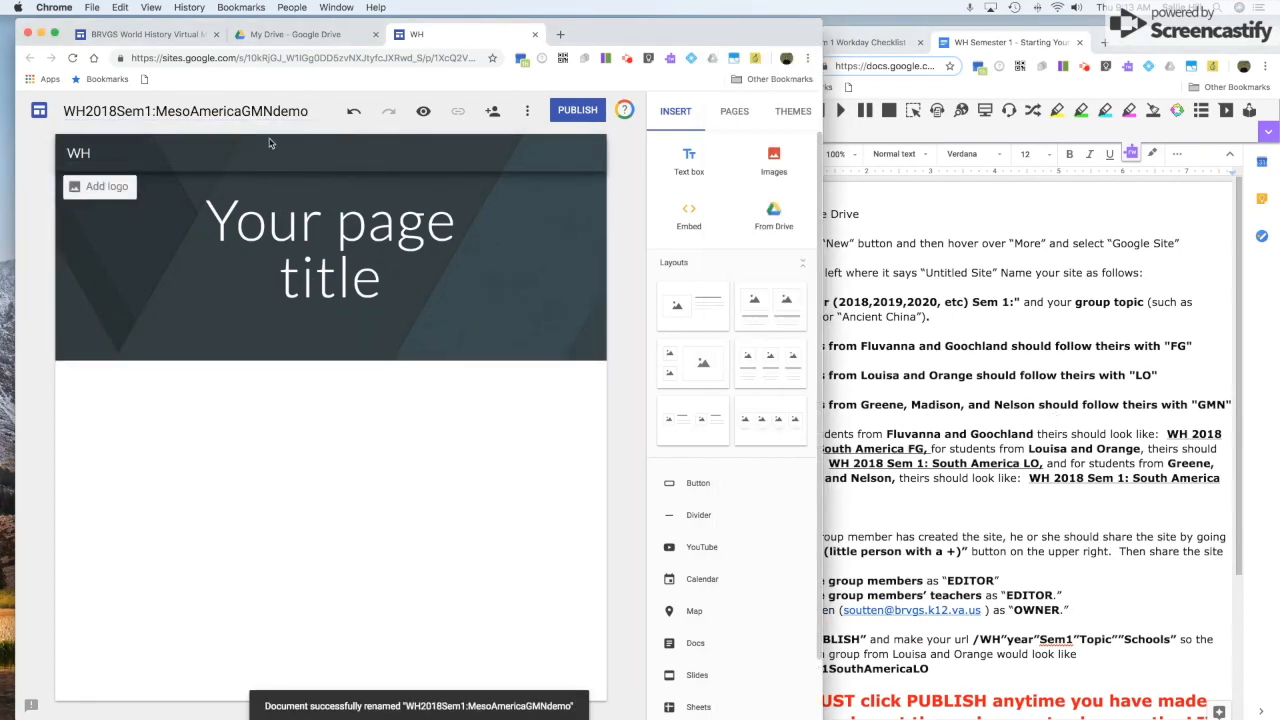
pyautogui.click(803, 271)
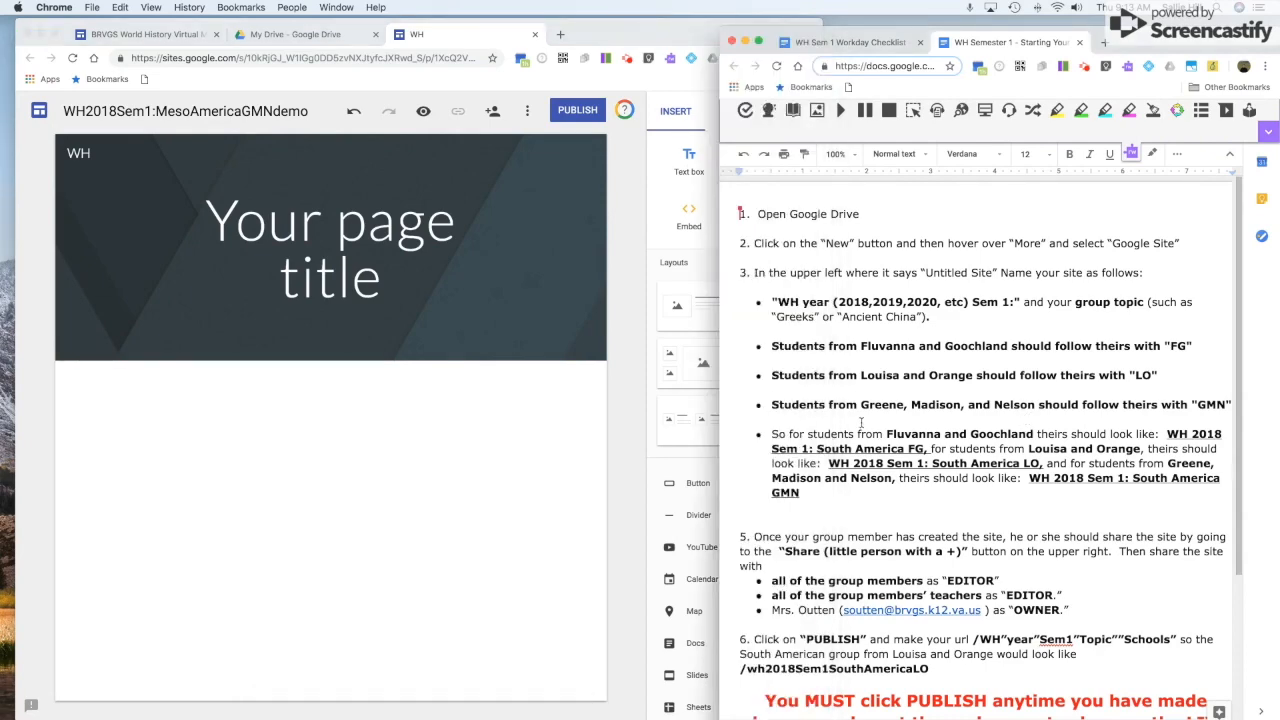
pyautogui.scroll(-5, 913, 454)
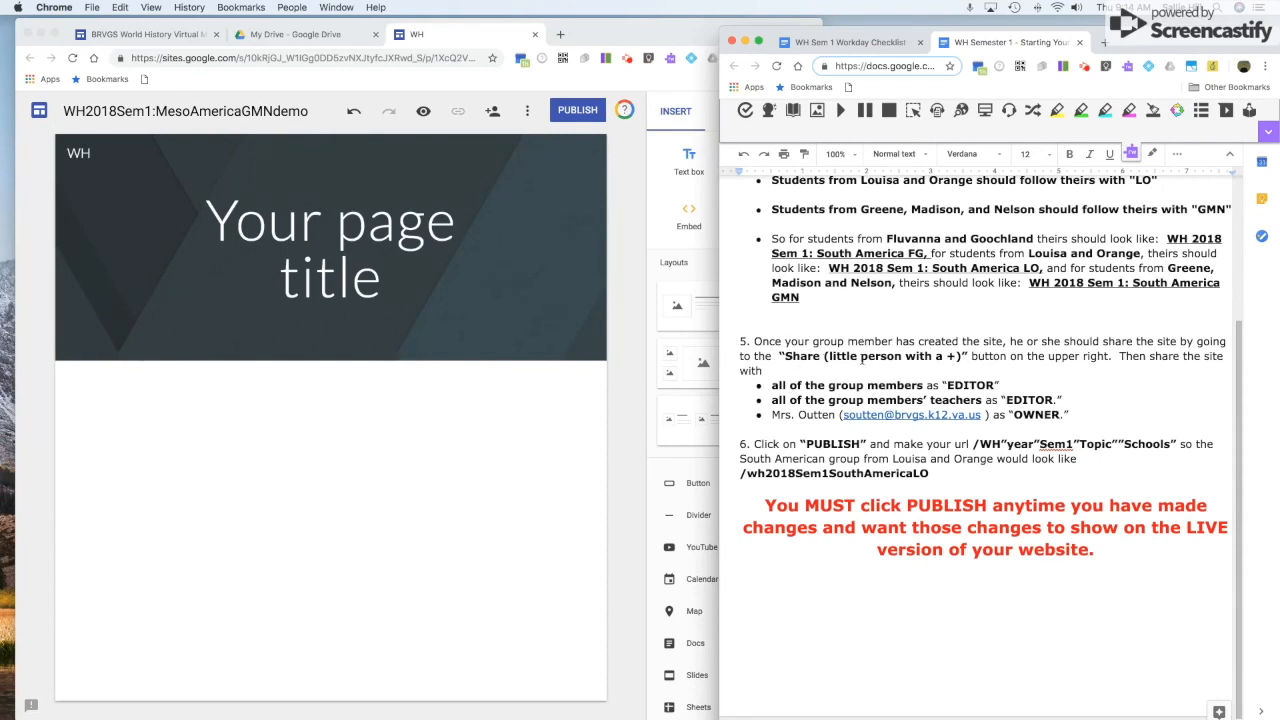
# Add three group members by name as invitees in the site's sharing settings.
pyautogui.click(495, 124)
pyautogui.click(492, 112)
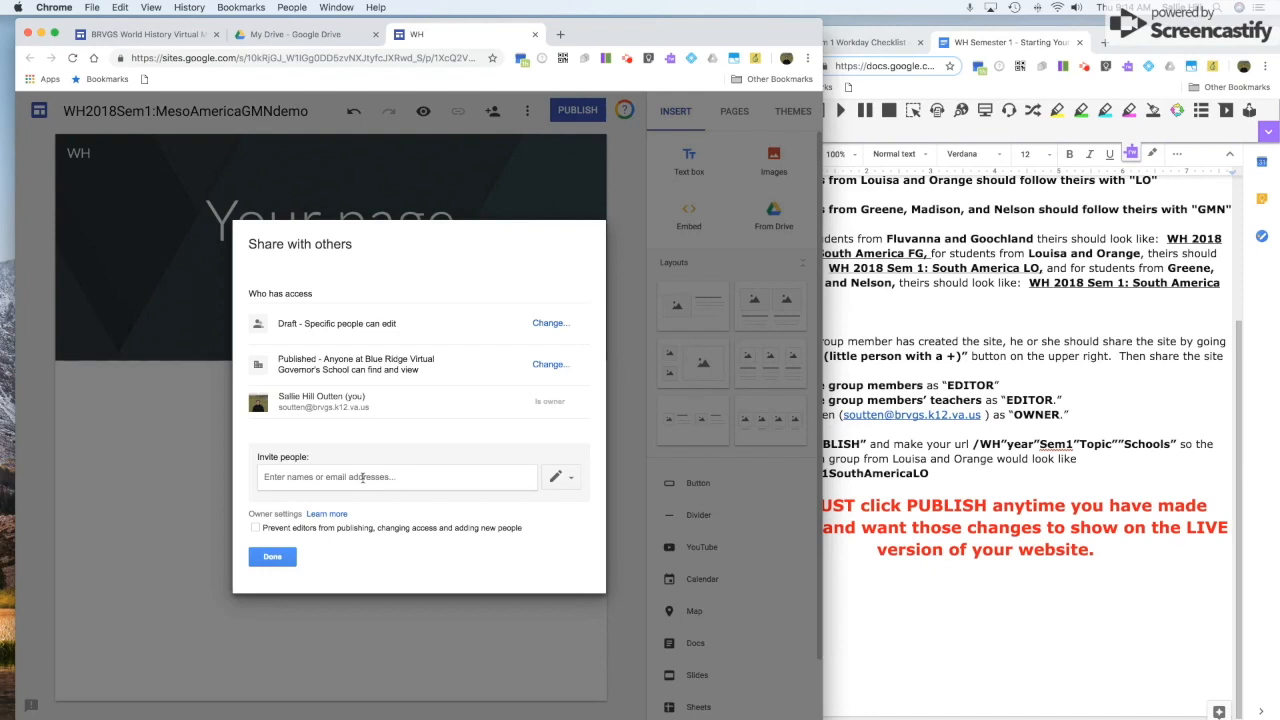
pyautogui.click(362, 478)
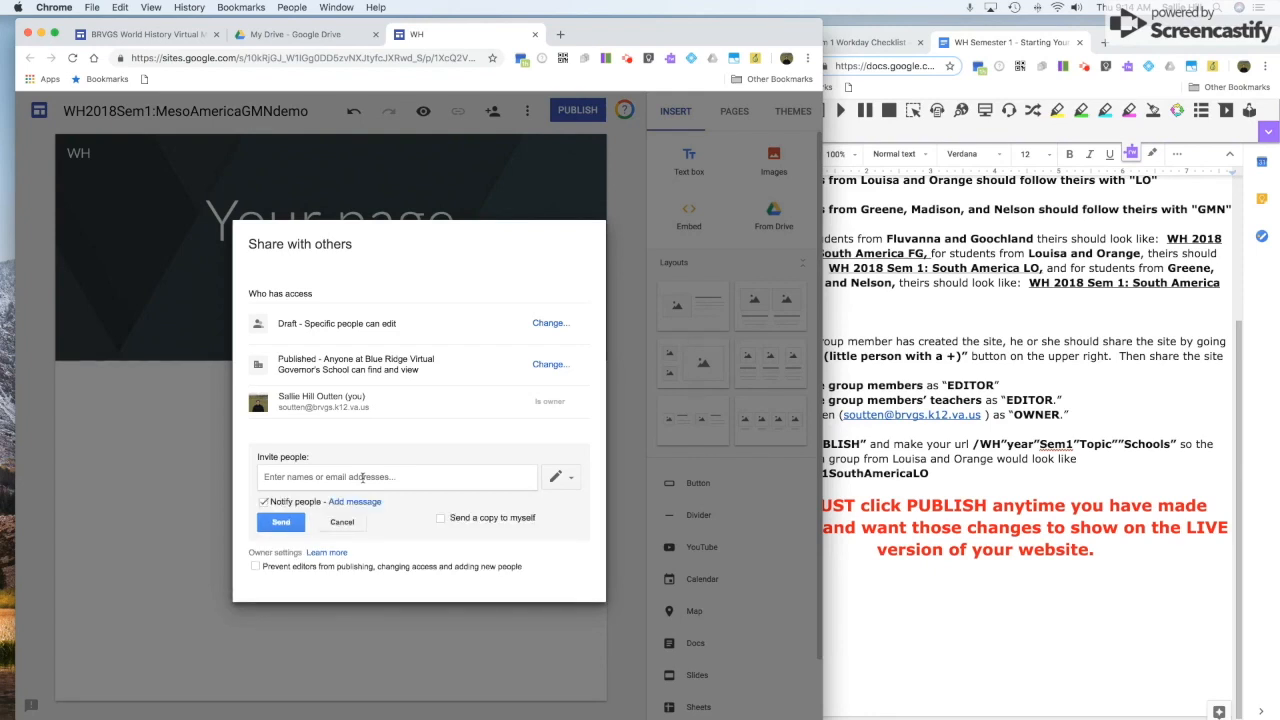
pyautogui.write('Sarah')
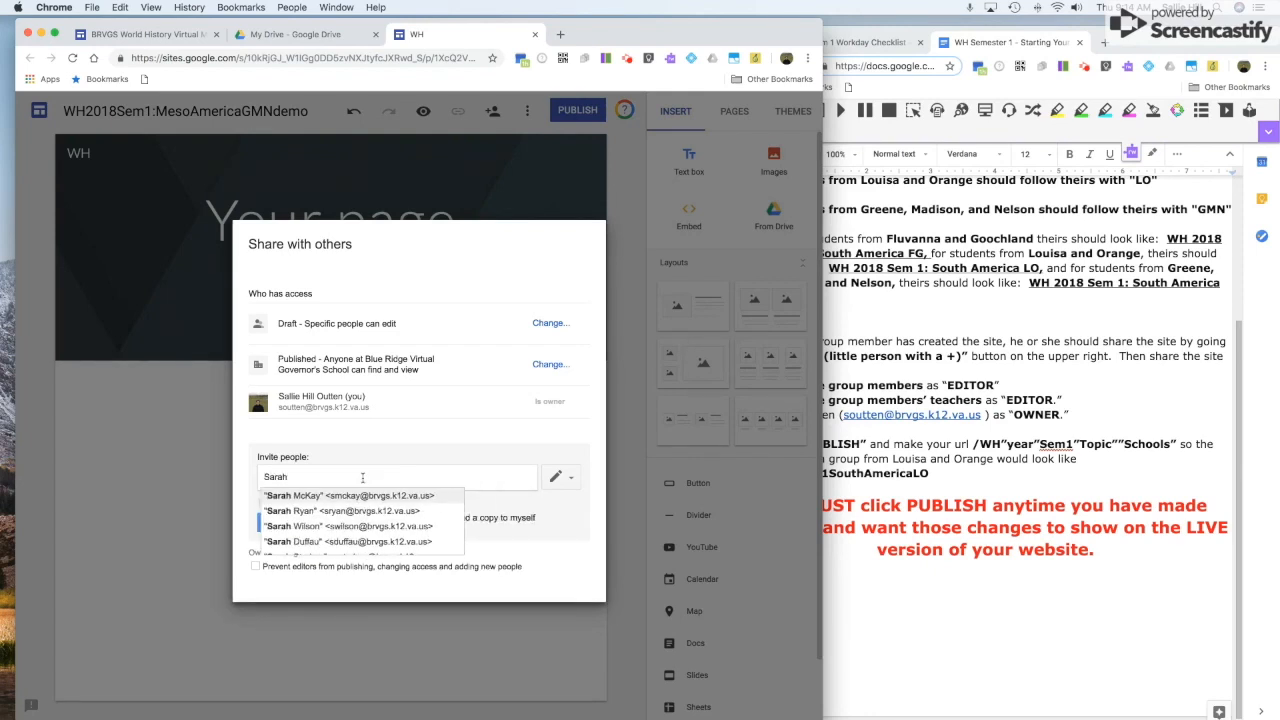
pyautogui.press('Return')
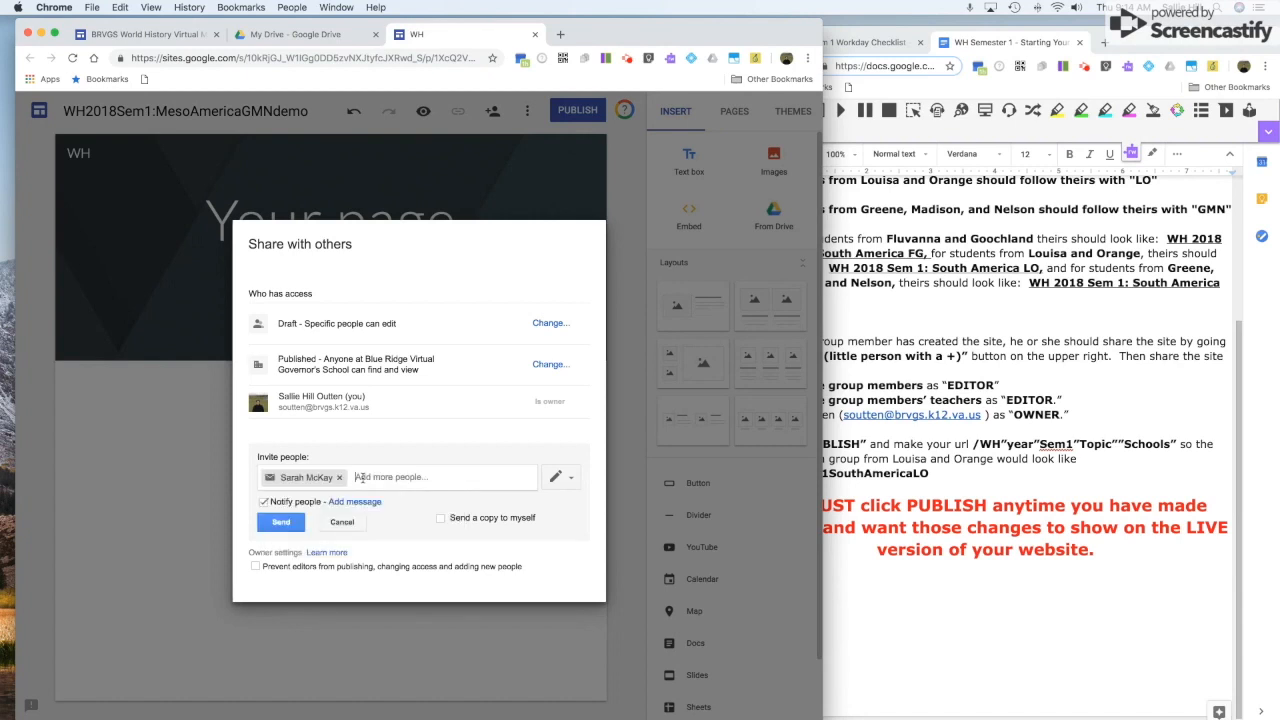
pyautogui.write('marc')
pyautogui.press('Return')
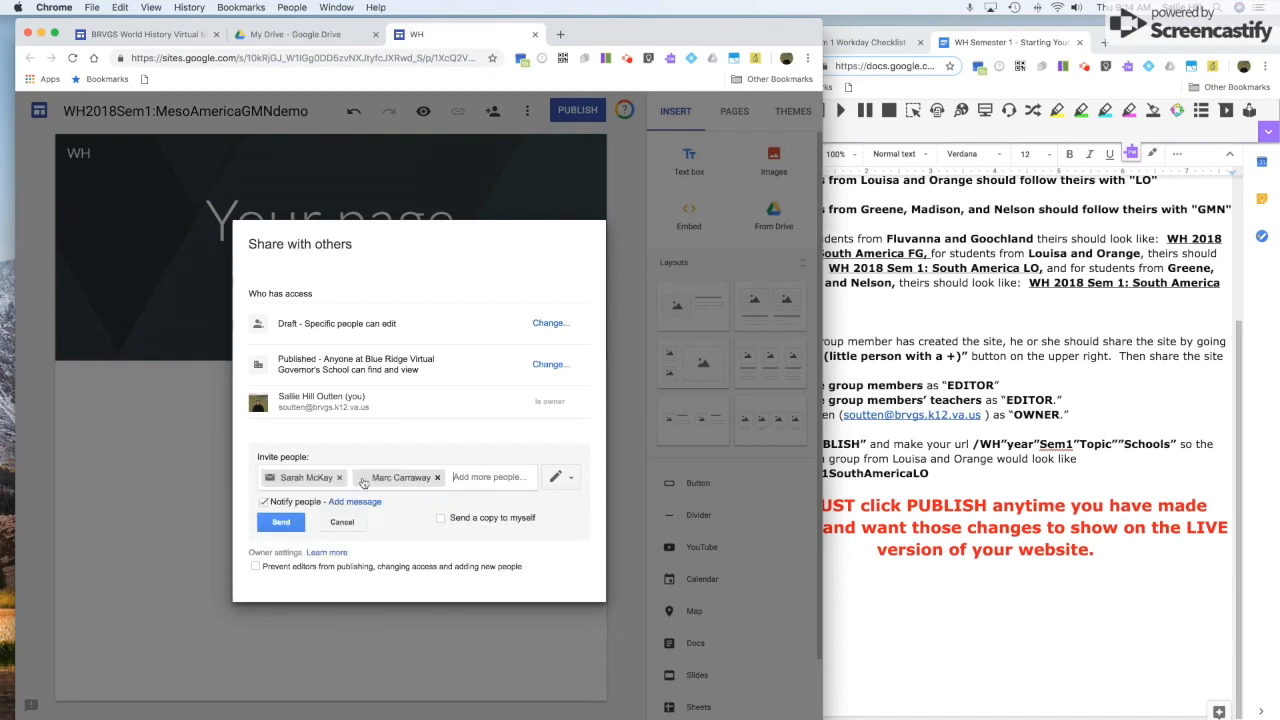
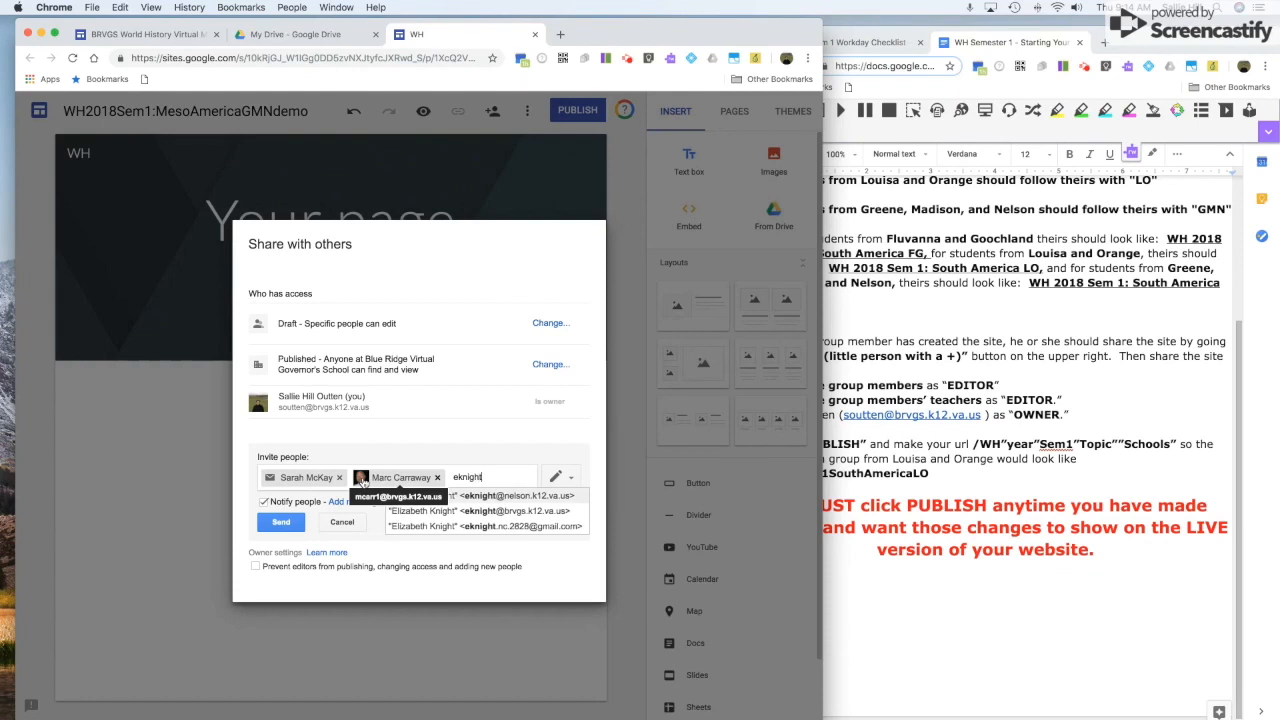
pyautogui.click(482, 511)
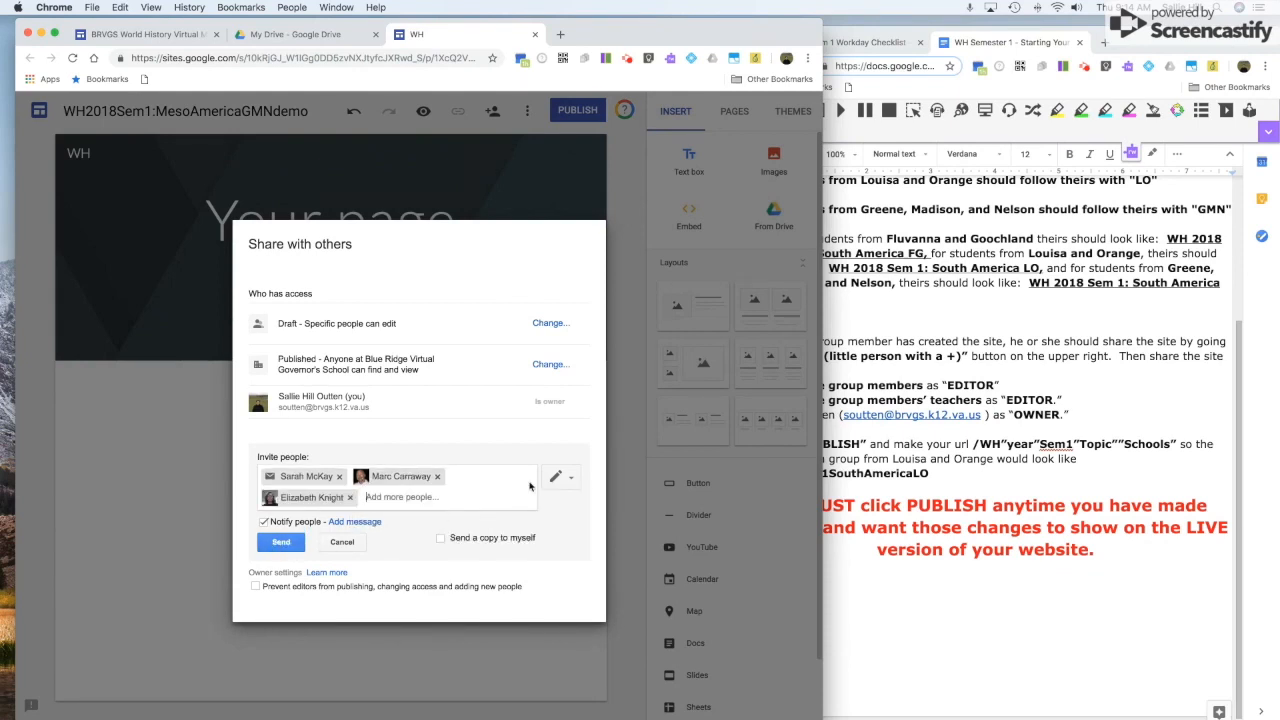
# Remove two invitees and send the edit invitation to the one remaining group member.
pyautogui.click(573, 481)
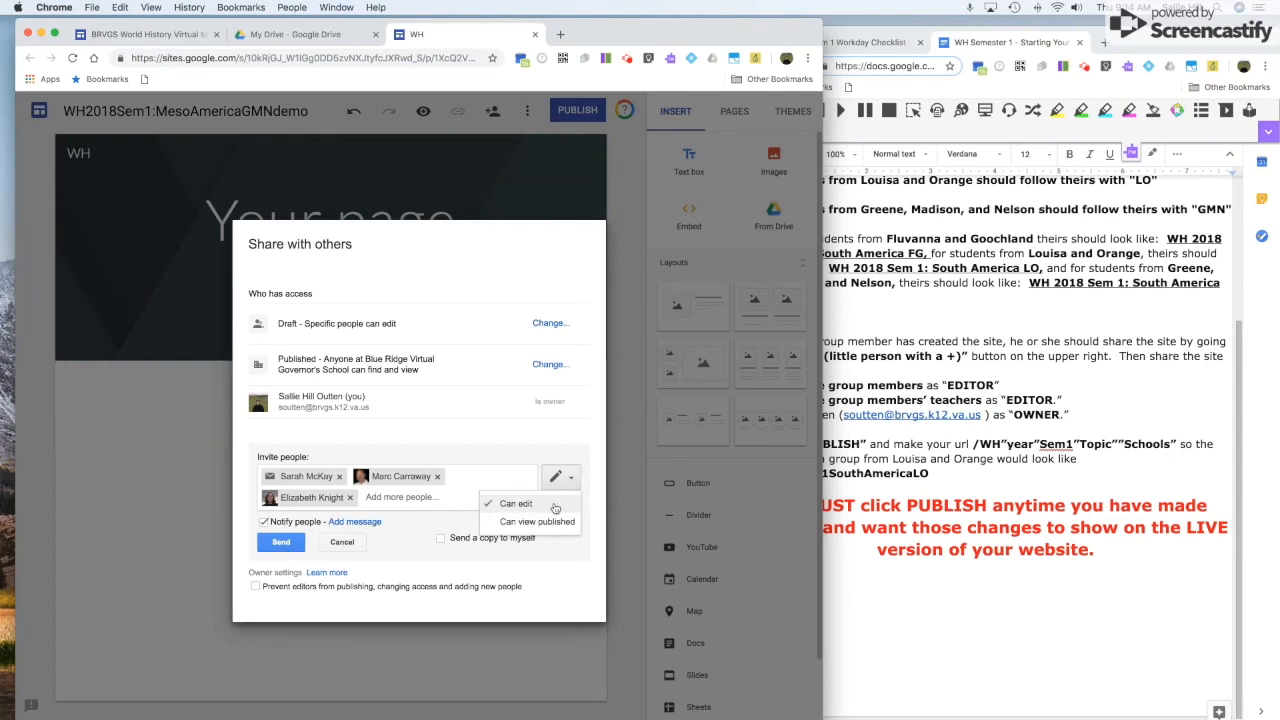
pyautogui.click(530, 502)
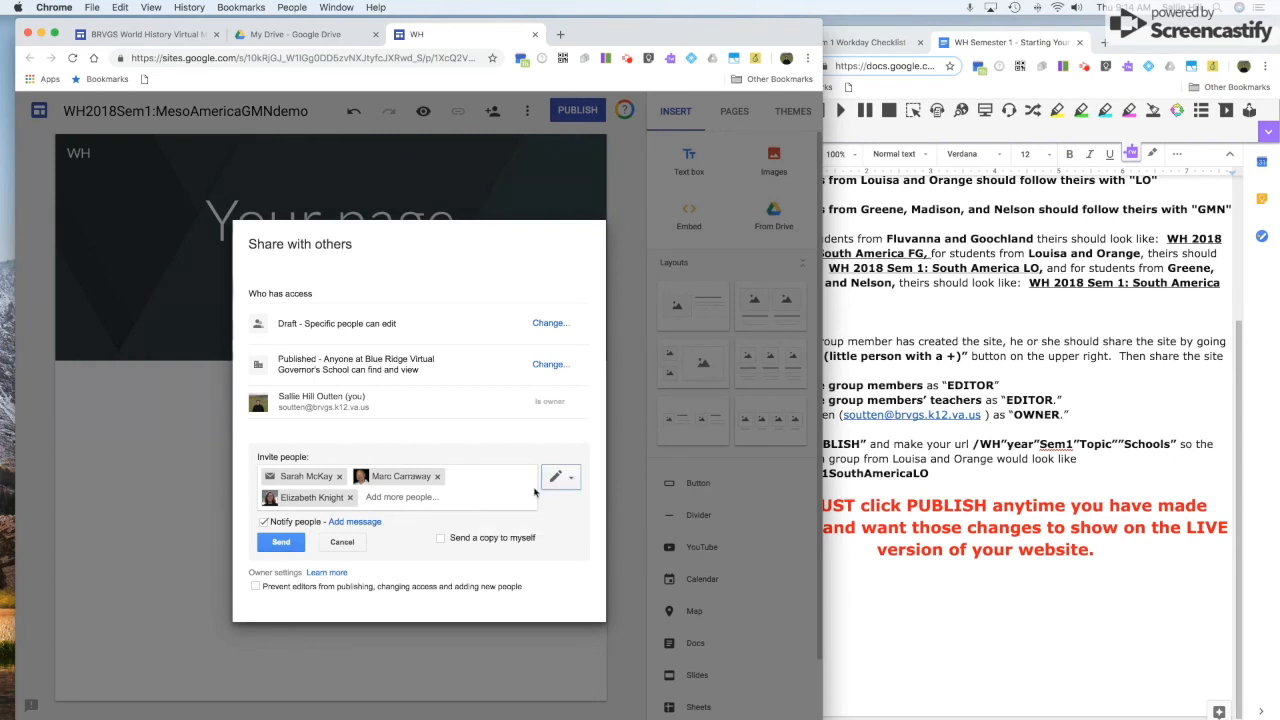
pyautogui.click(339, 476)
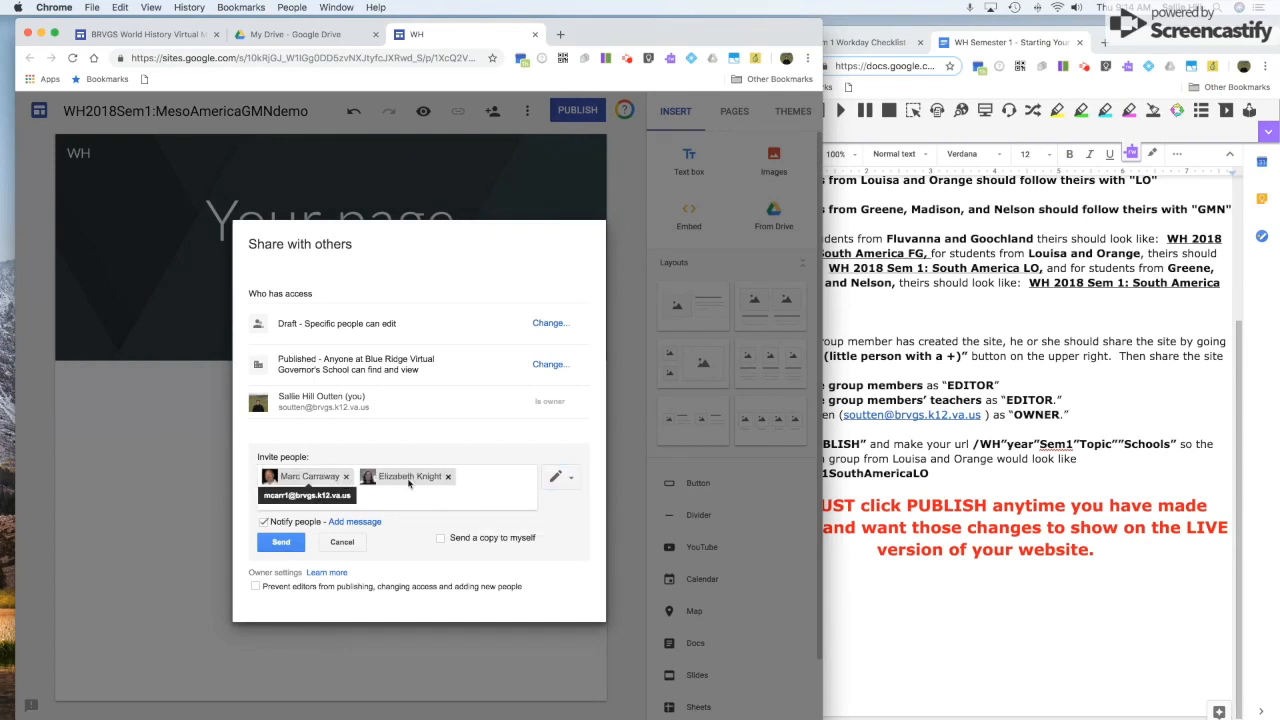
pyautogui.click(448, 477)
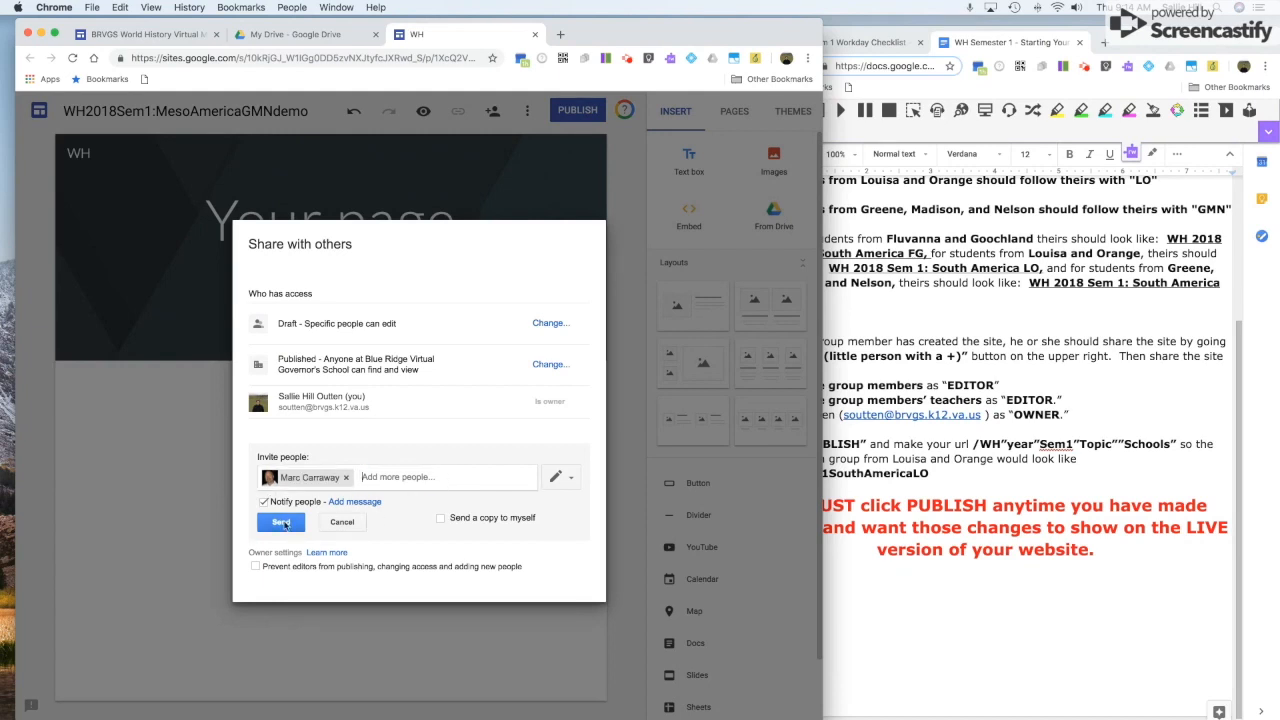
pyautogui.click(283, 523)
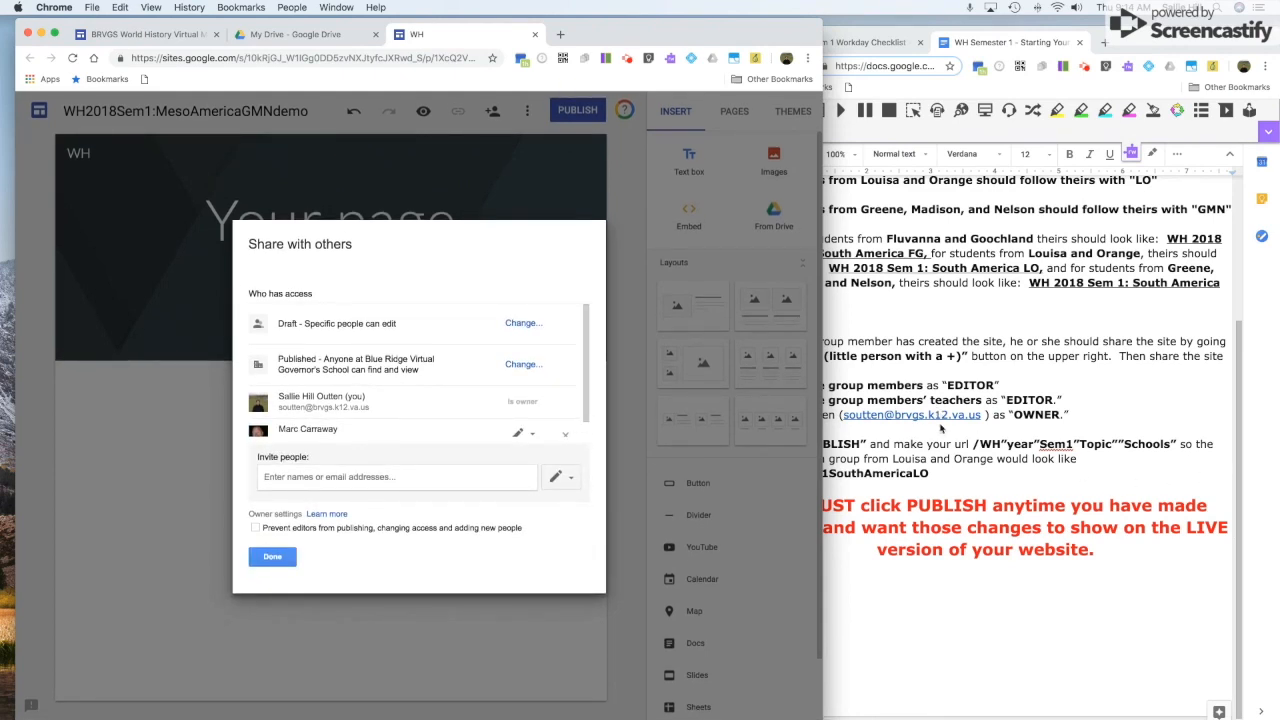
# Confirm the member keeps Can edit access and close the sharing settings.
pyautogui.click(930, 443)
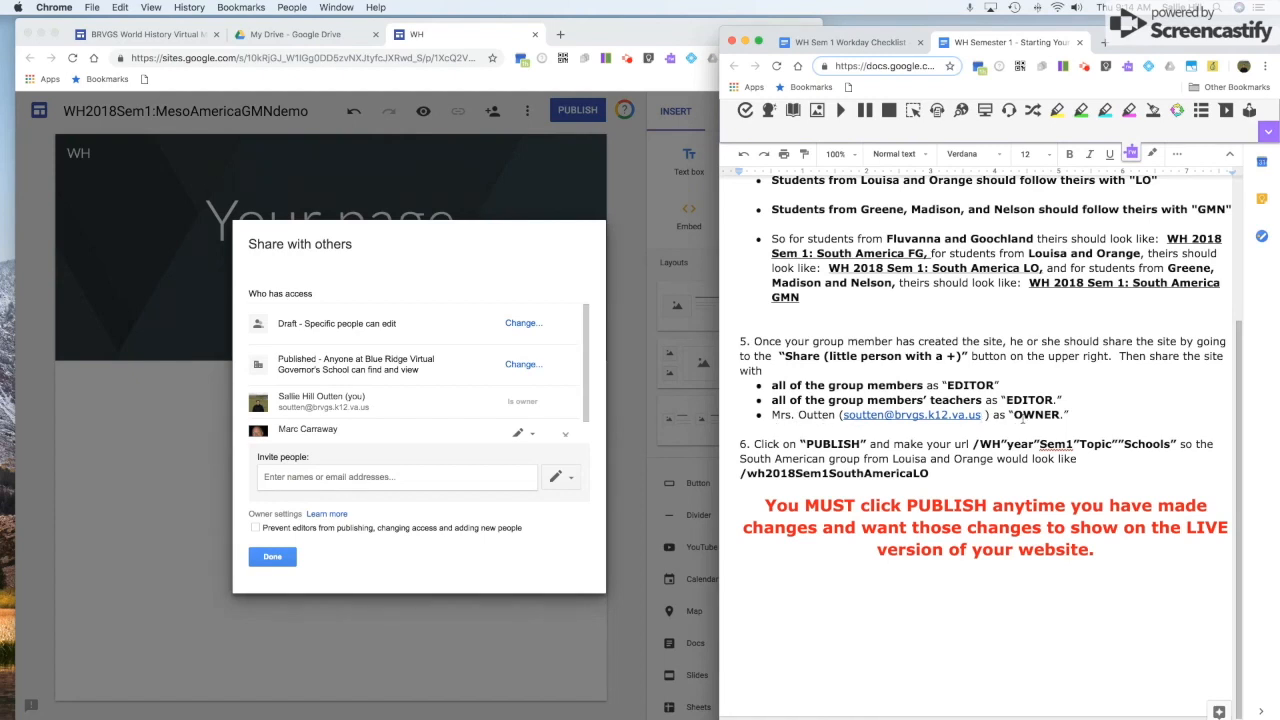
pyautogui.scroll(-1, 410, 417)
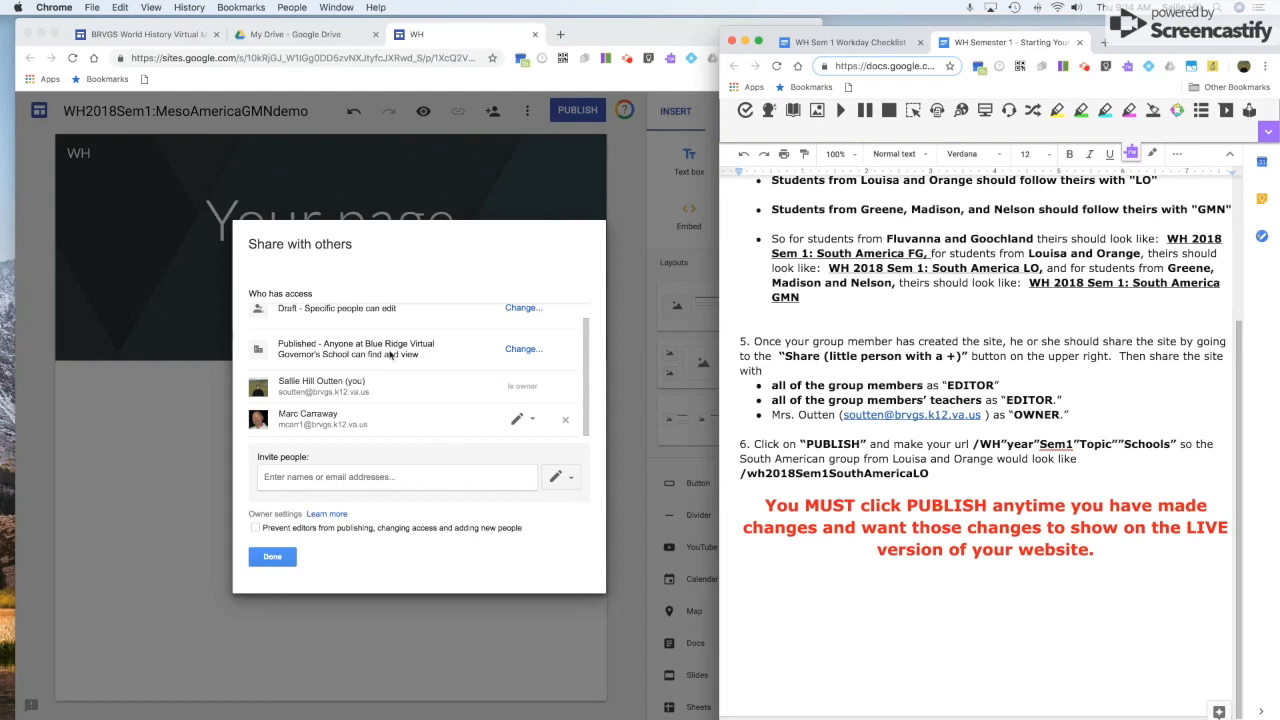
pyautogui.click(531, 421)
pyautogui.click(531, 421)
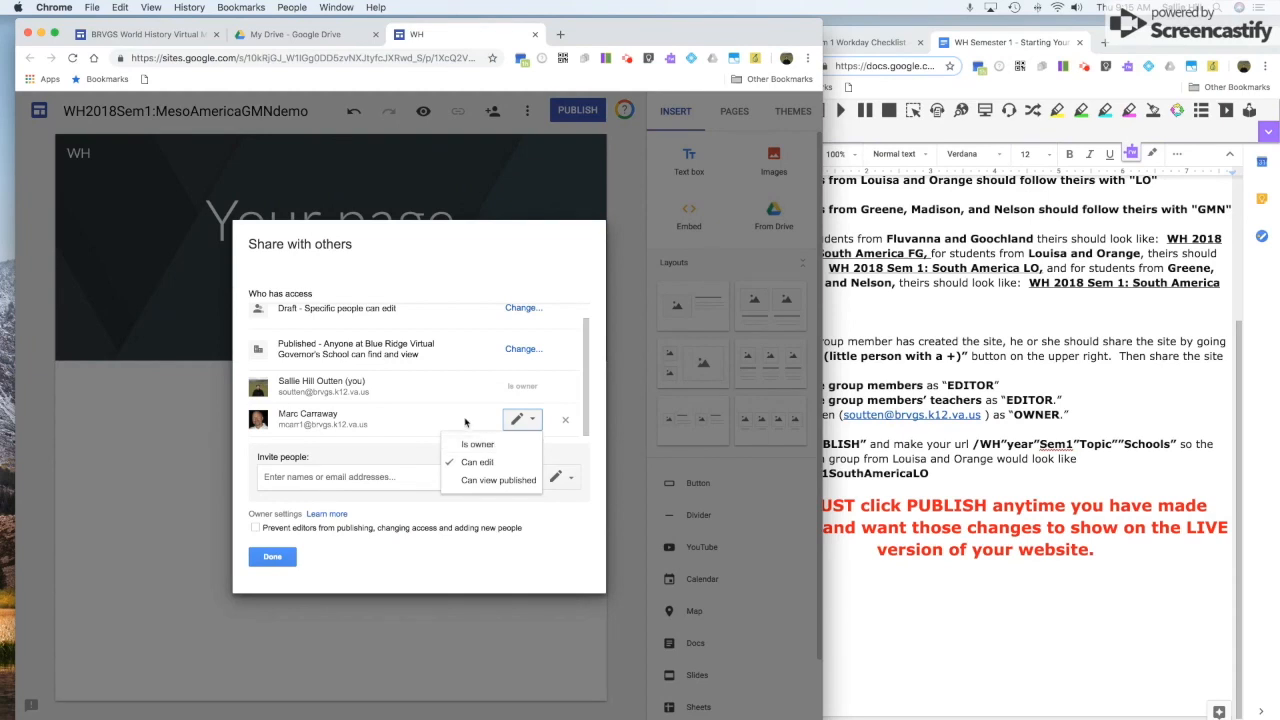
pyautogui.click(452, 421)
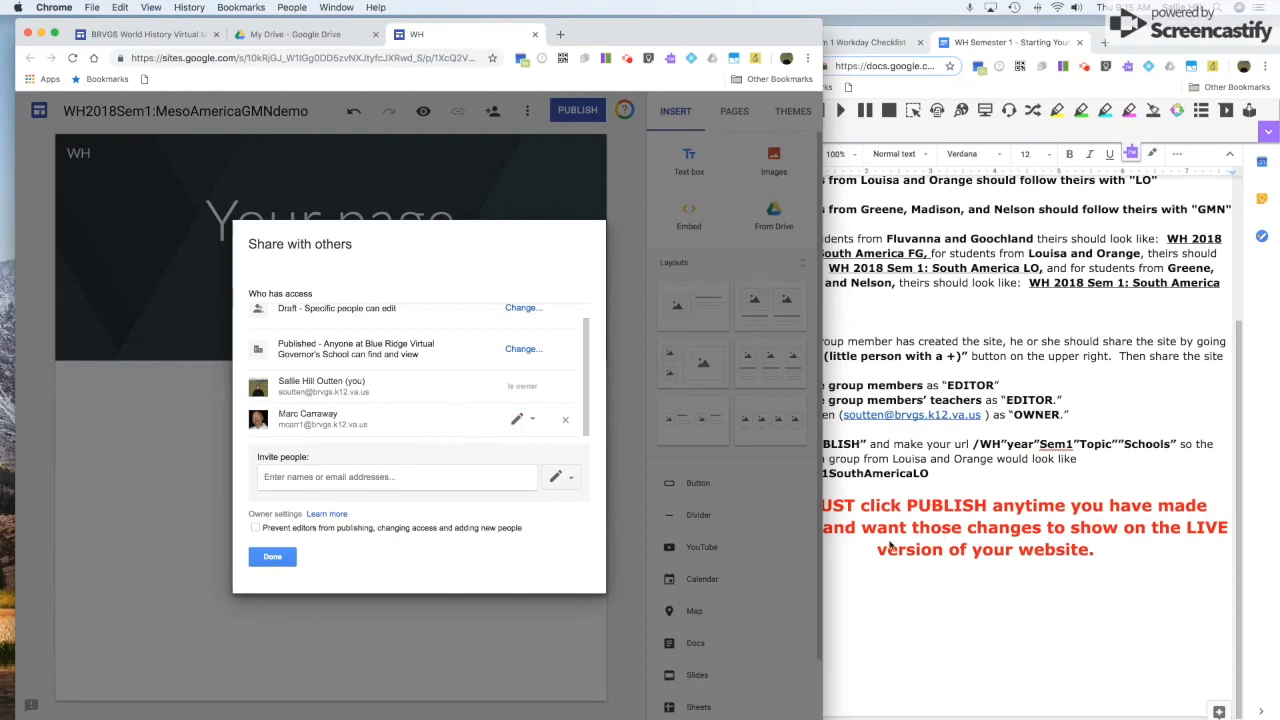
pyautogui.click(274, 559)
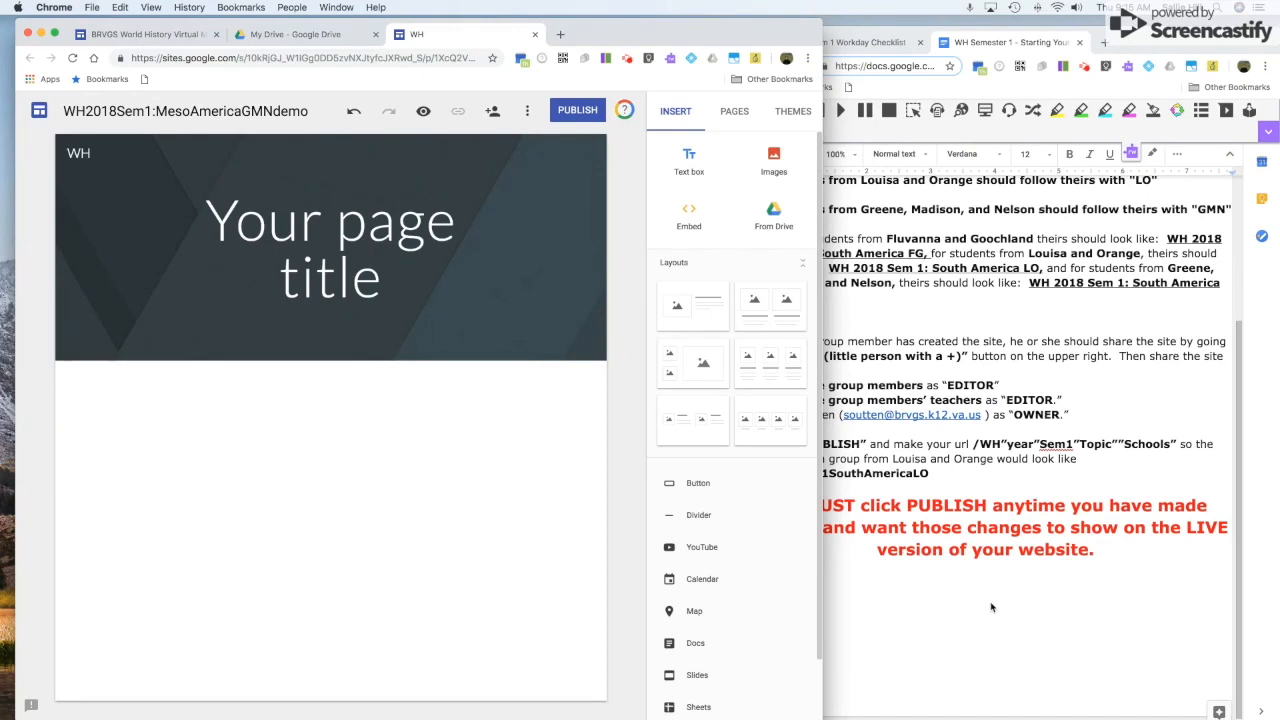
pyautogui.click(991, 607)
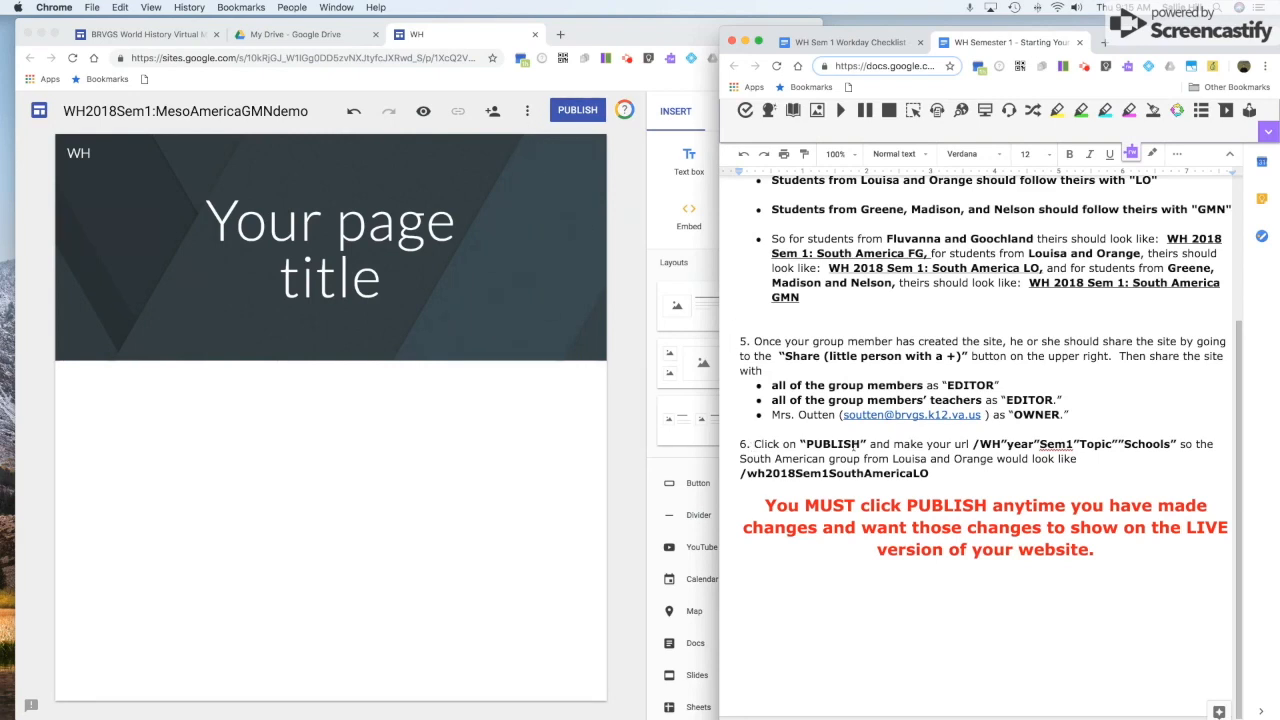
pyautogui.click(566, 236)
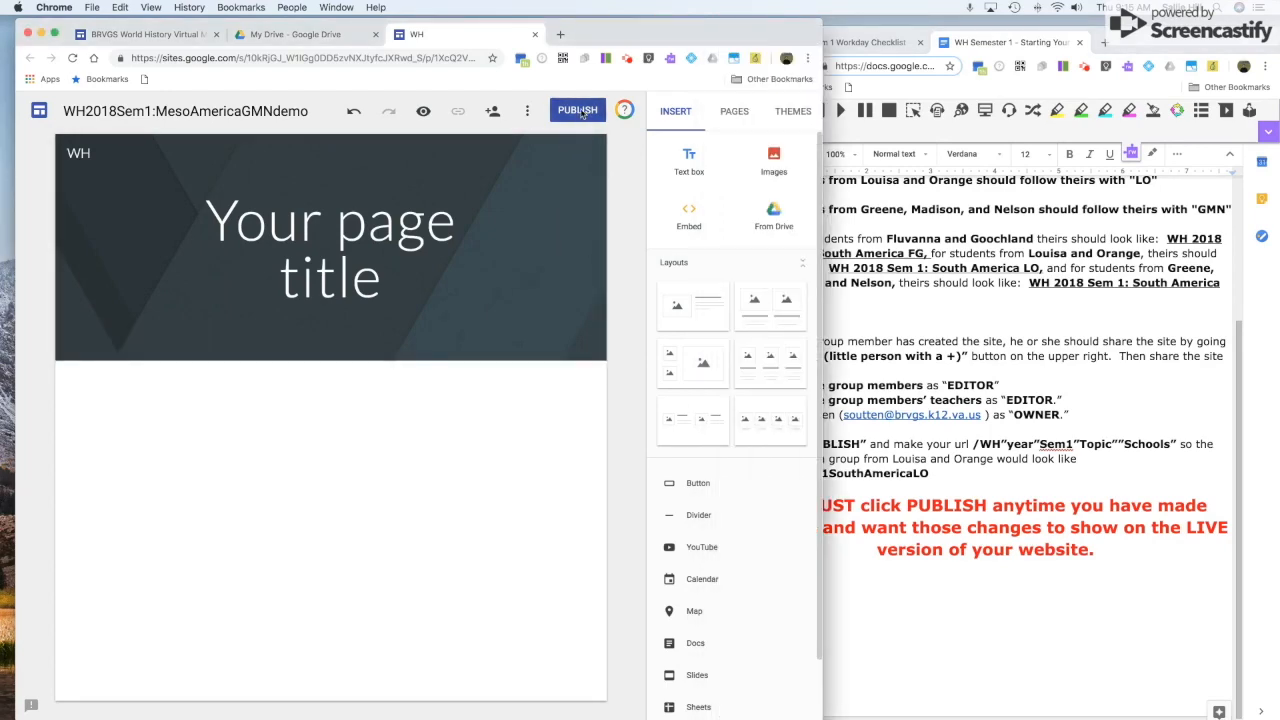
# Publish the site at the web address wh2018sem1mesoamericagmndemo.
pyautogui.click(580, 112)
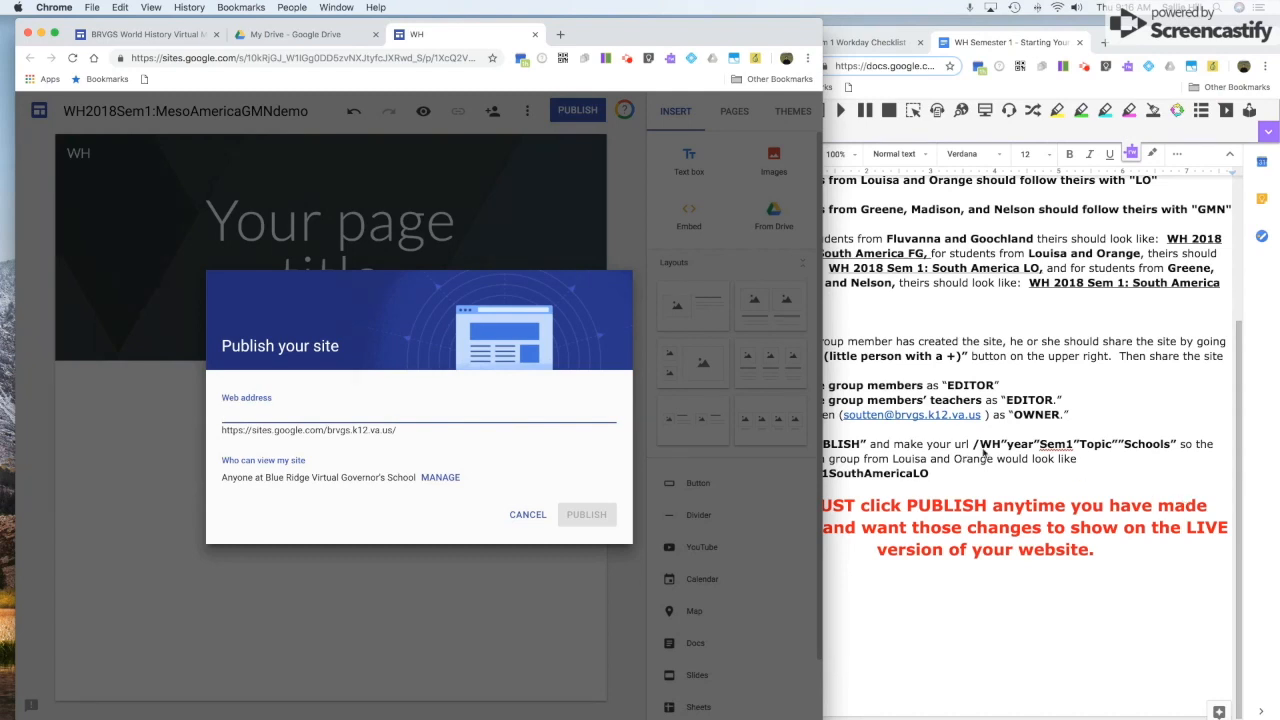
pyautogui.write('w')
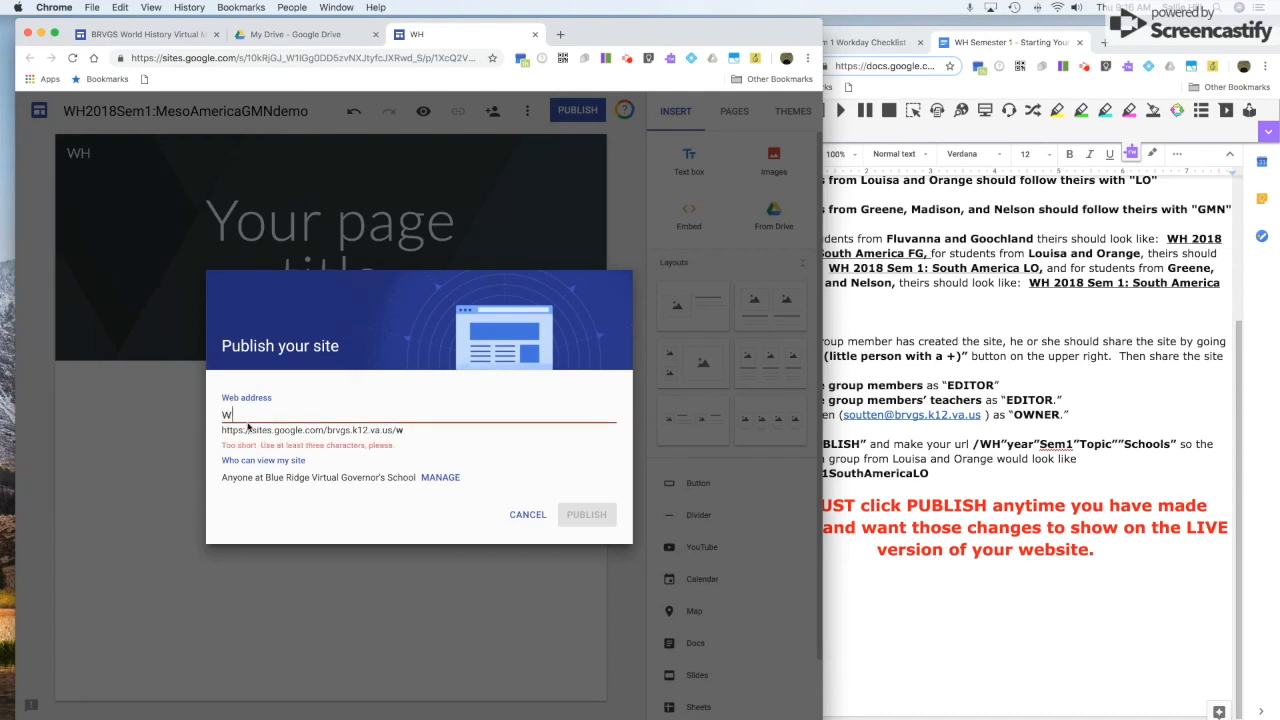
pyautogui.write('h2')
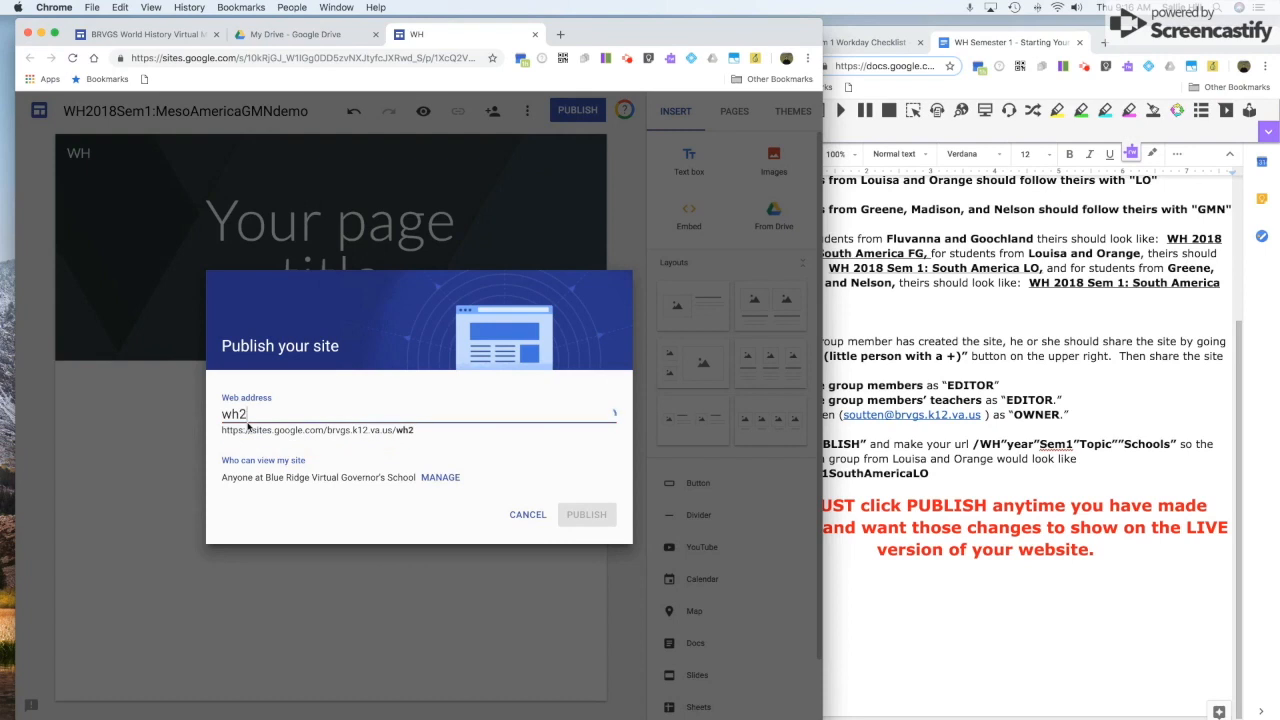
pyautogui.write('018sem1')
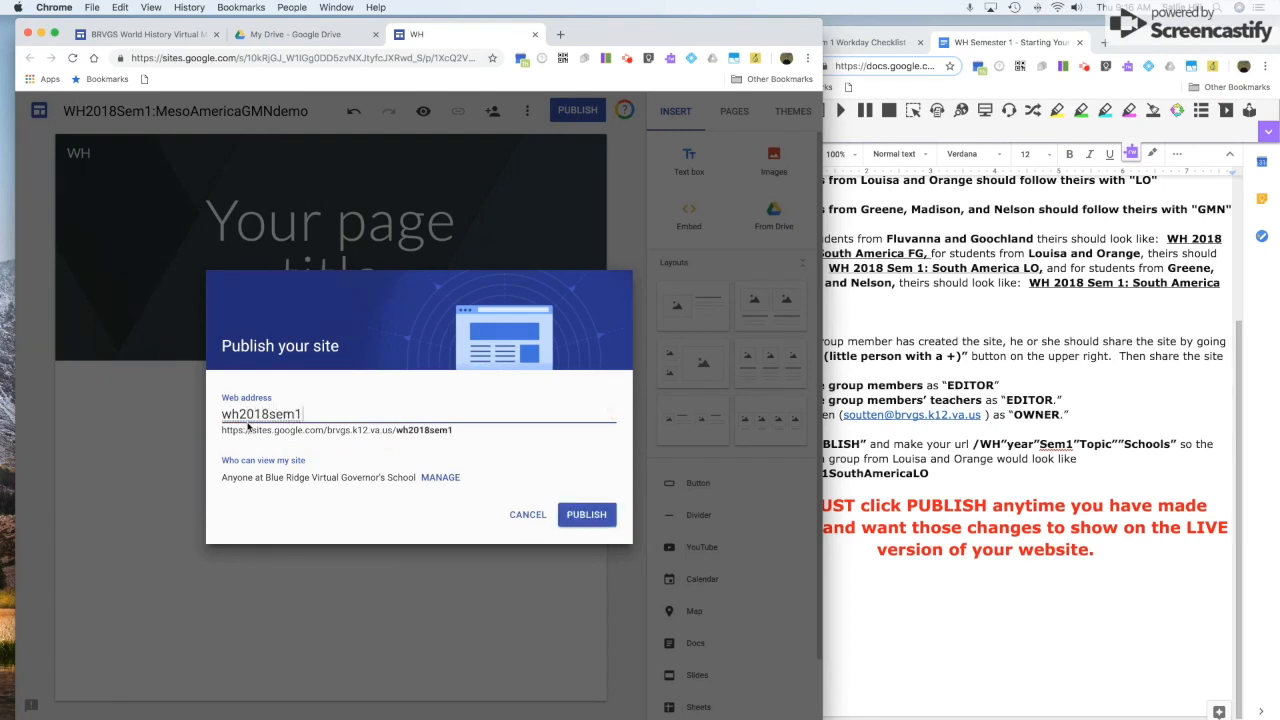
pyautogui.write('mesoamerica')
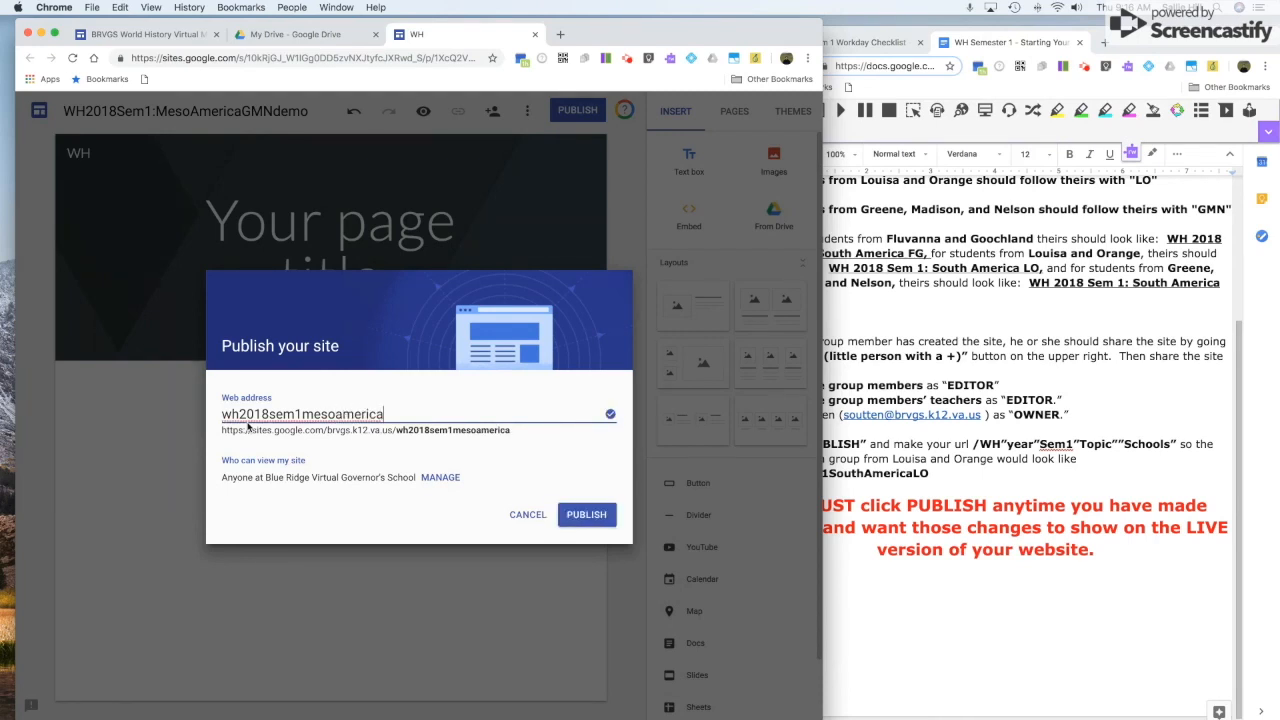
pyautogui.write('g')
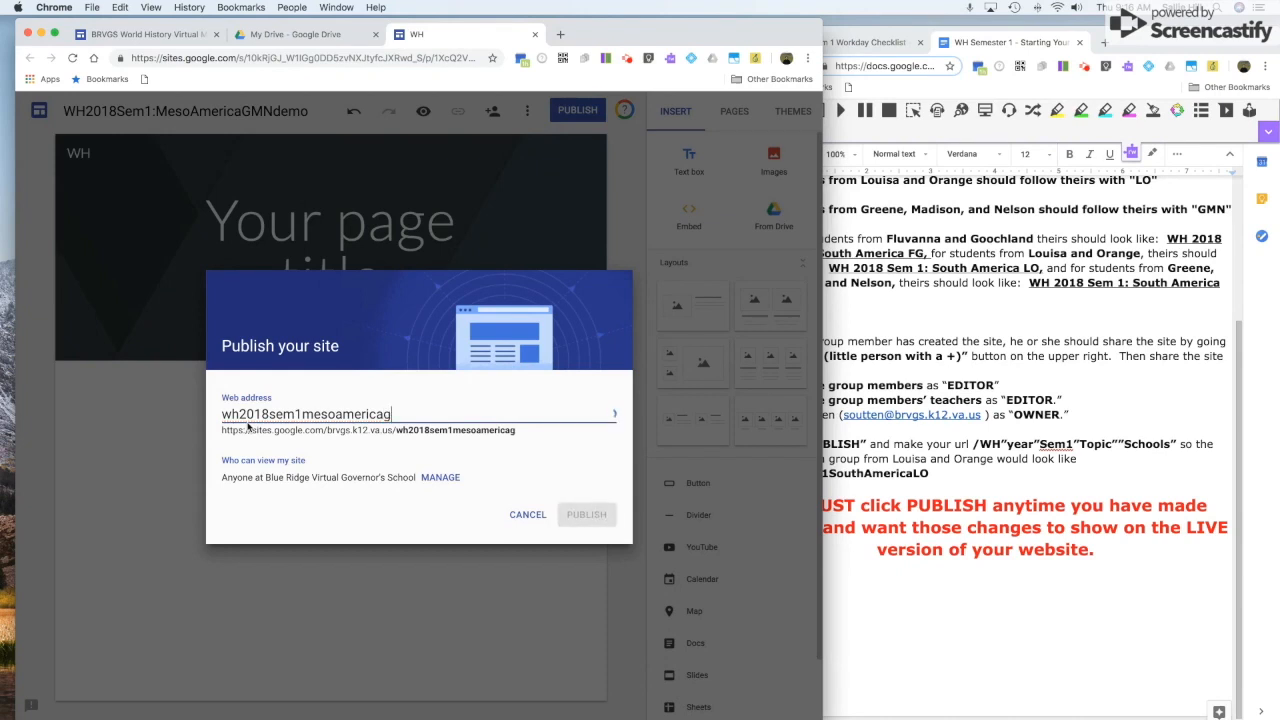
pyautogui.write('mndemo')
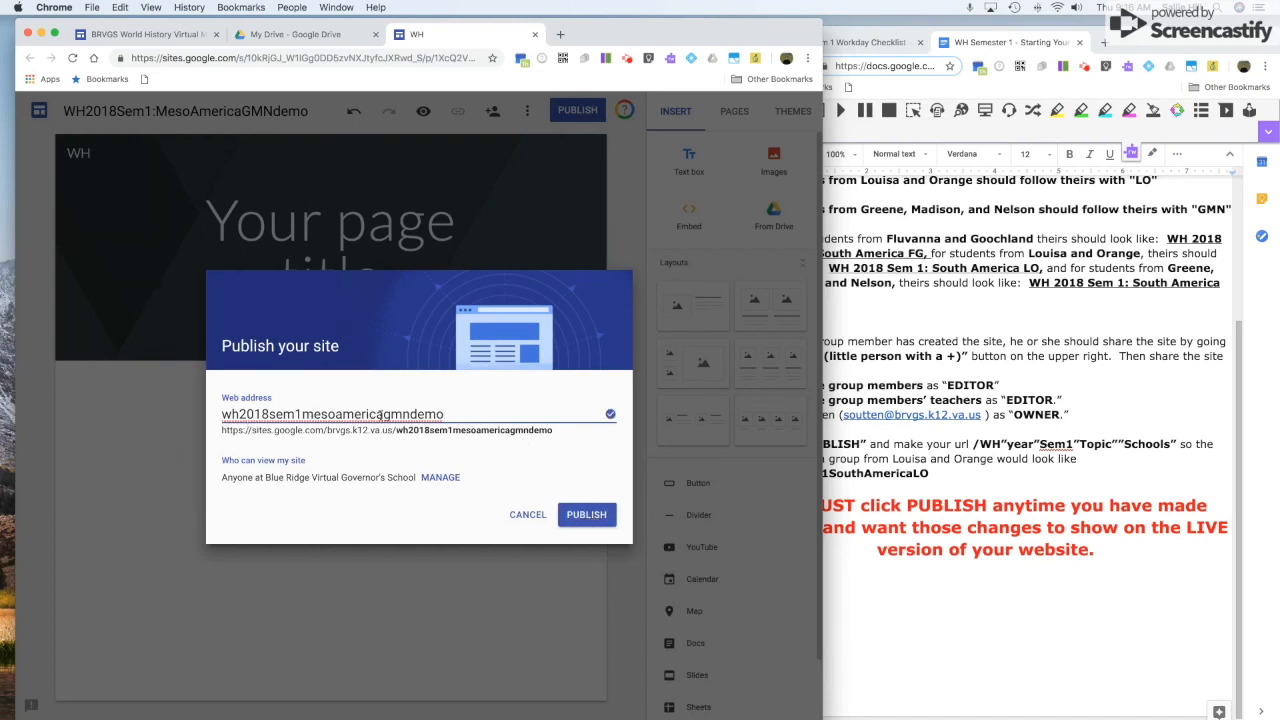
pyautogui.click(599, 517)
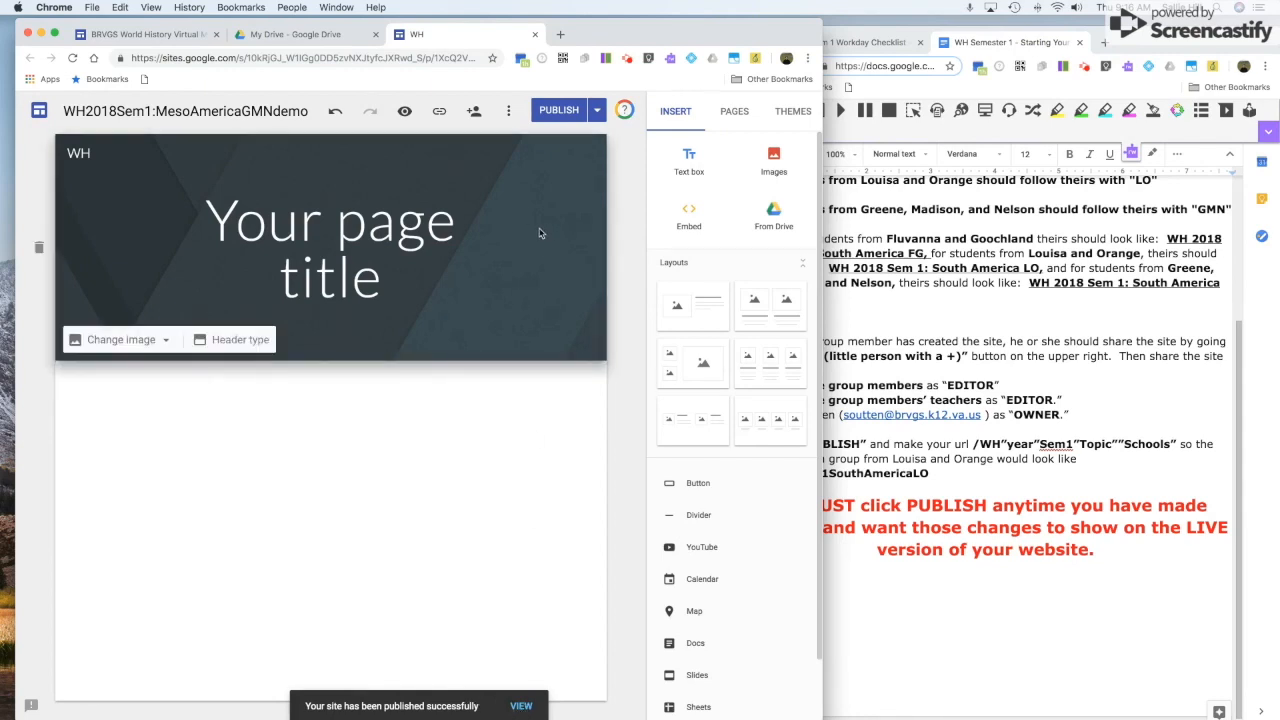
# Open the published site in a new tab, compare it with the editor, and close the directions document.
pyautogui.click(597, 111)
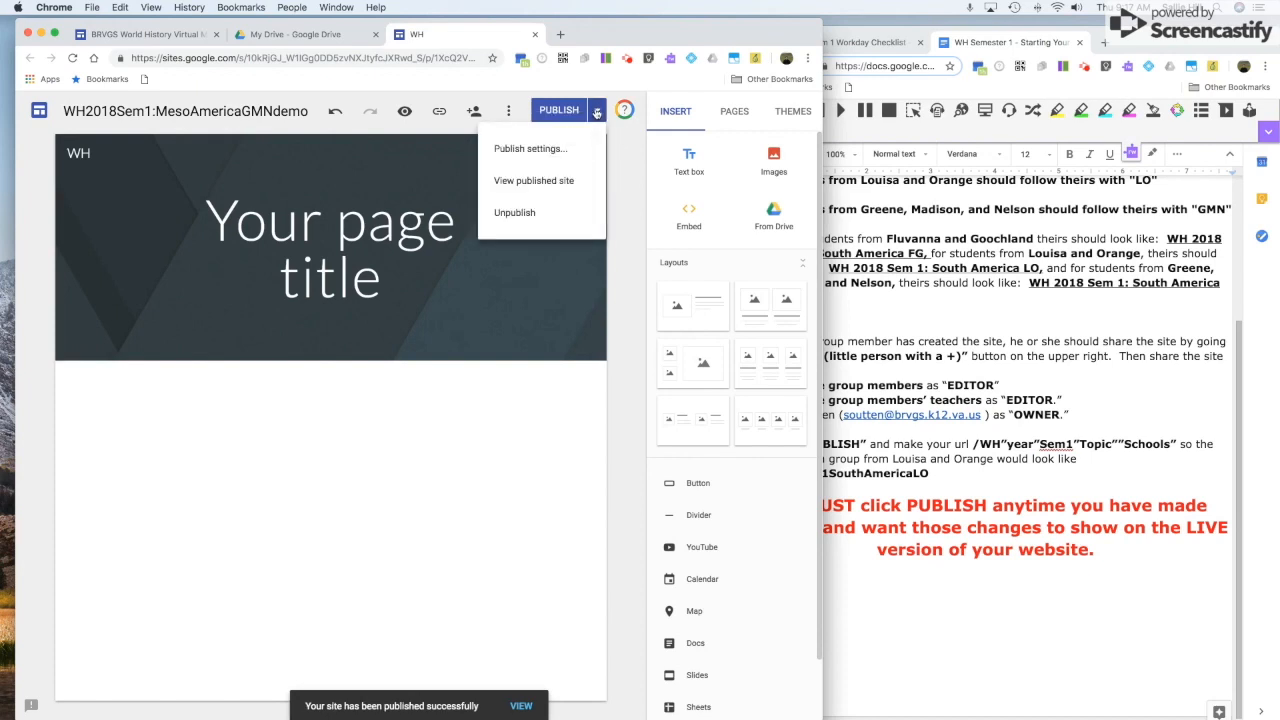
pyautogui.click(549, 182)
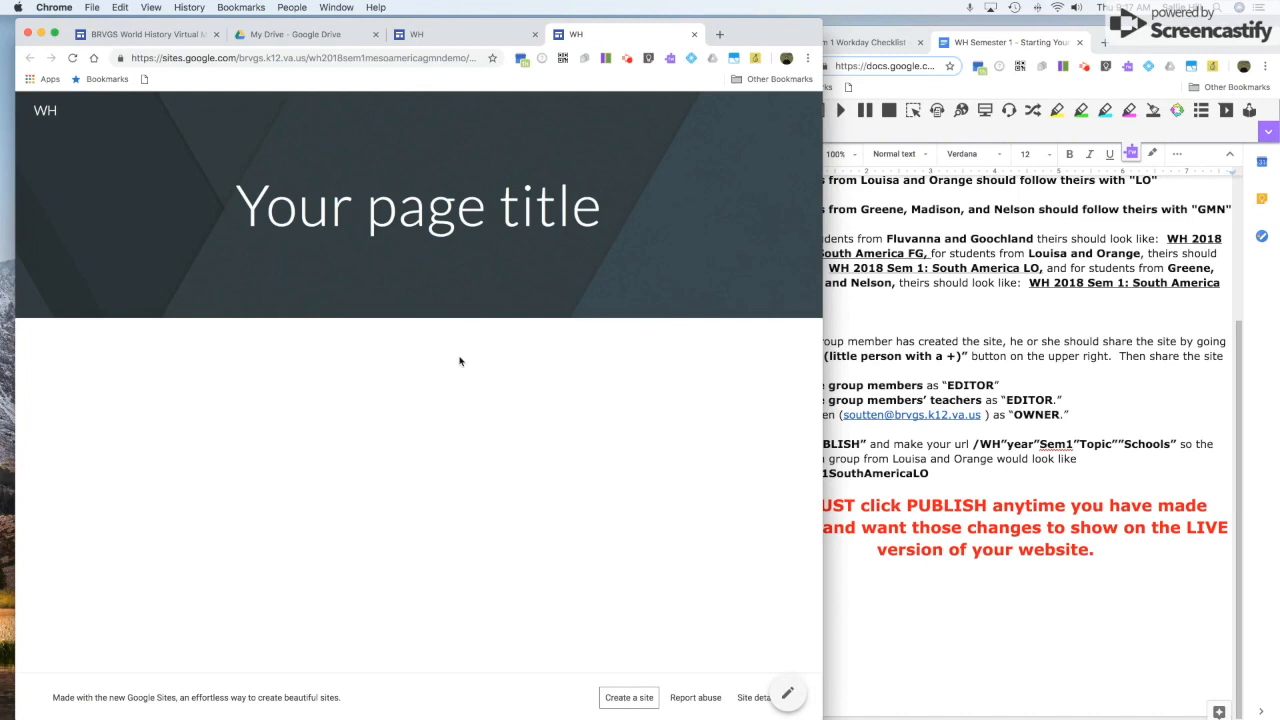
pyautogui.click(440, 36)
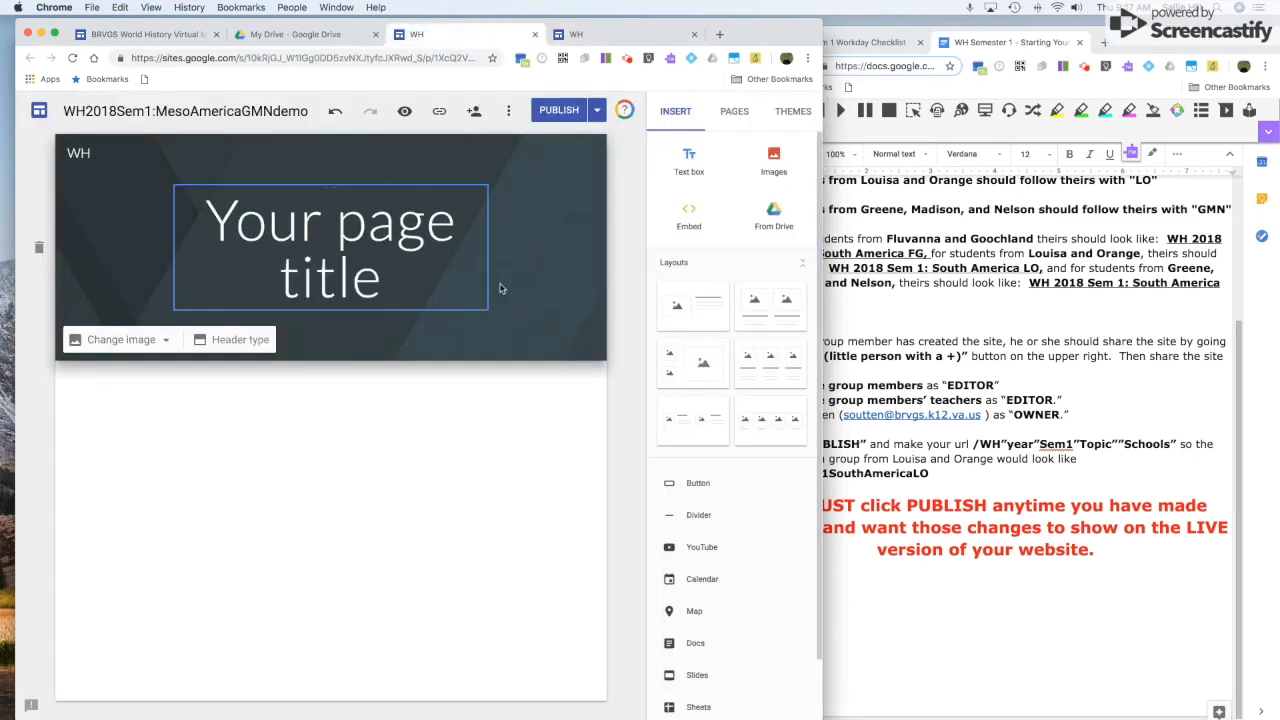
pyautogui.click(1002, 523)
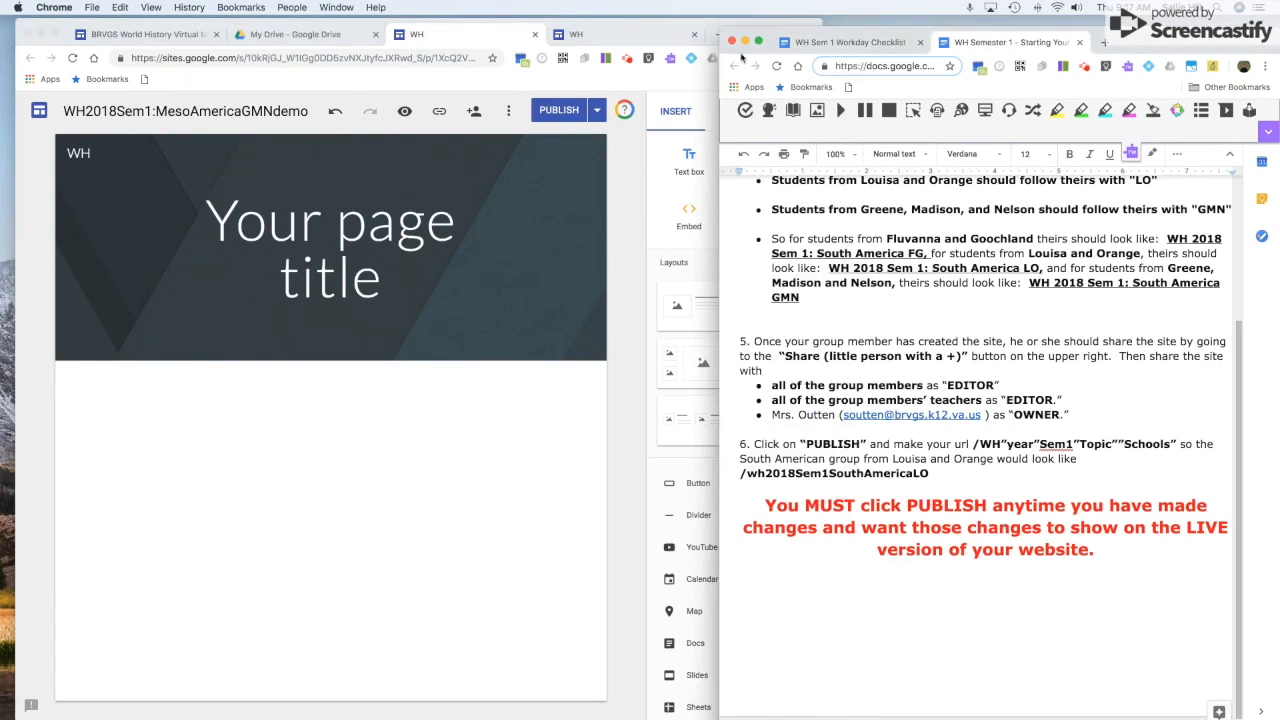
pyautogui.click(574, 36)
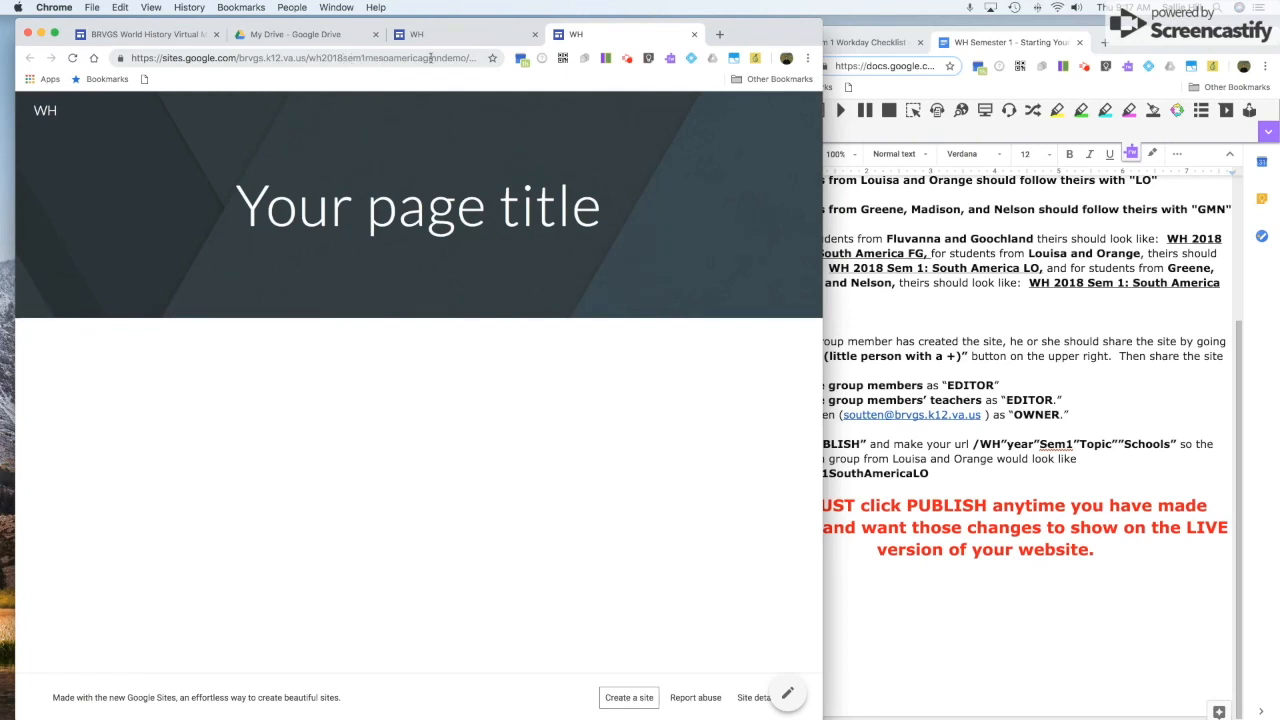
pyautogui.click(466, 34)
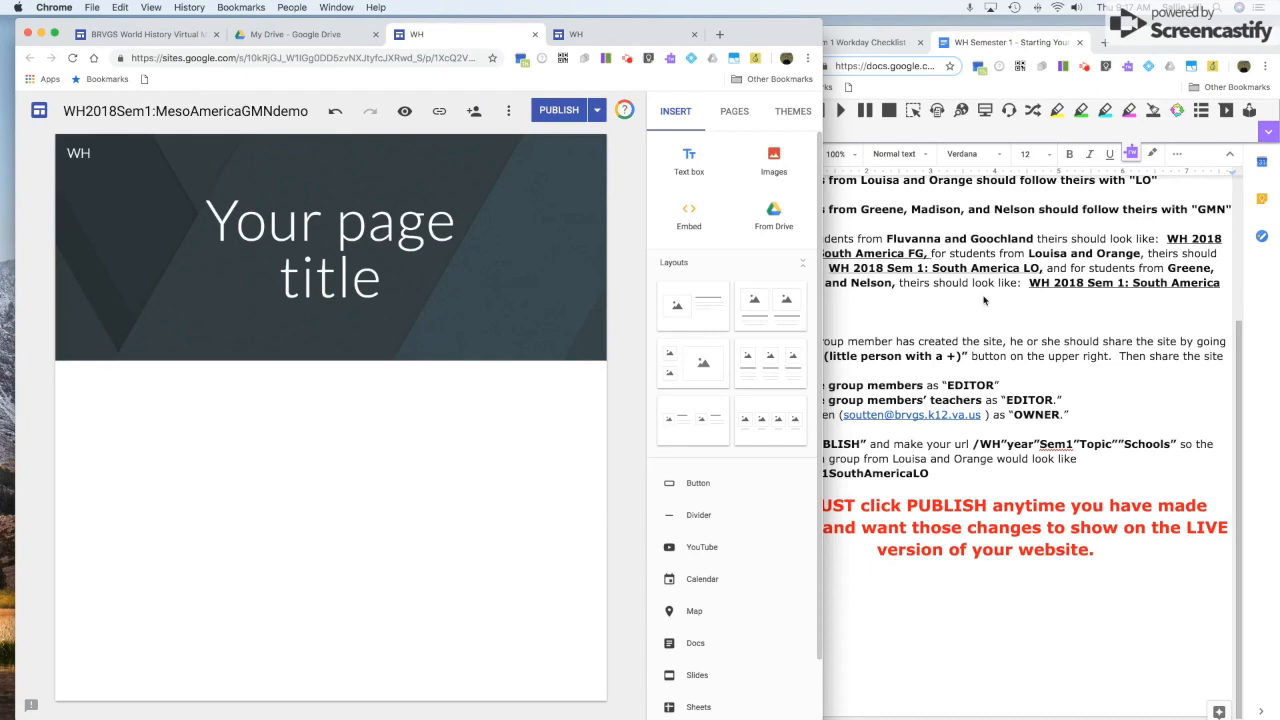
pyautogui.click(972, 268)
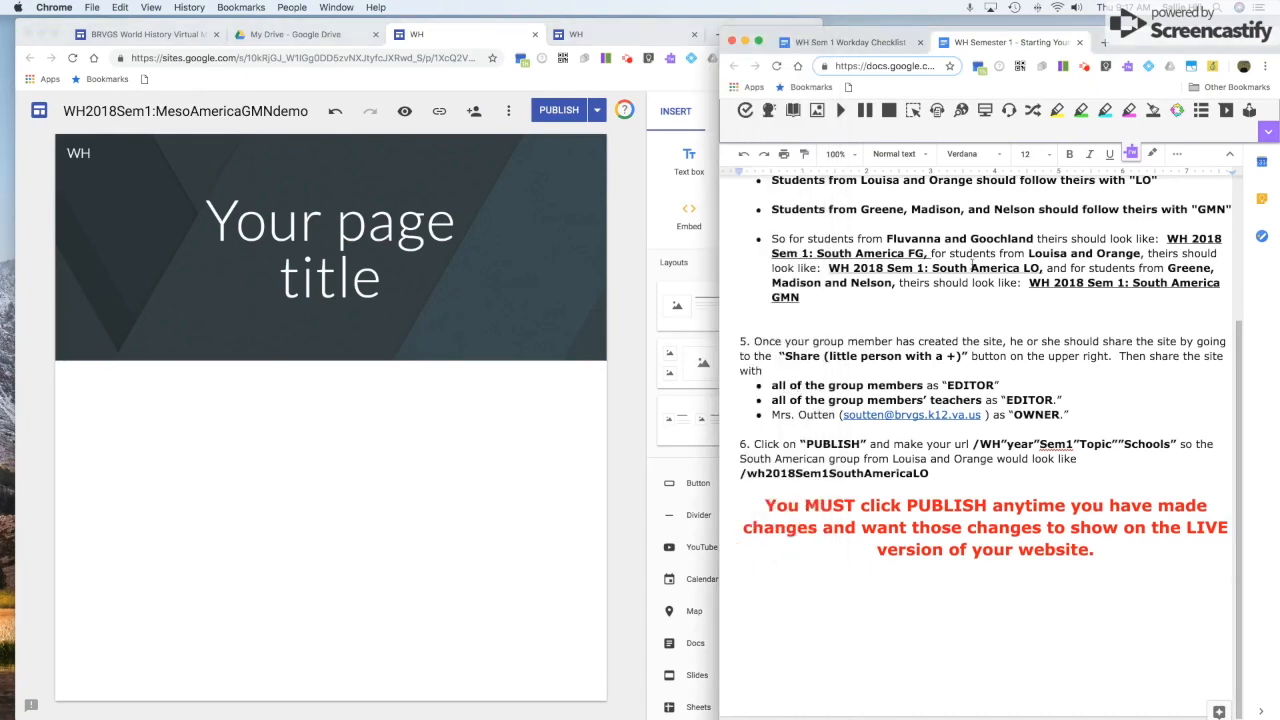
pyautogui.click(1080, 43)
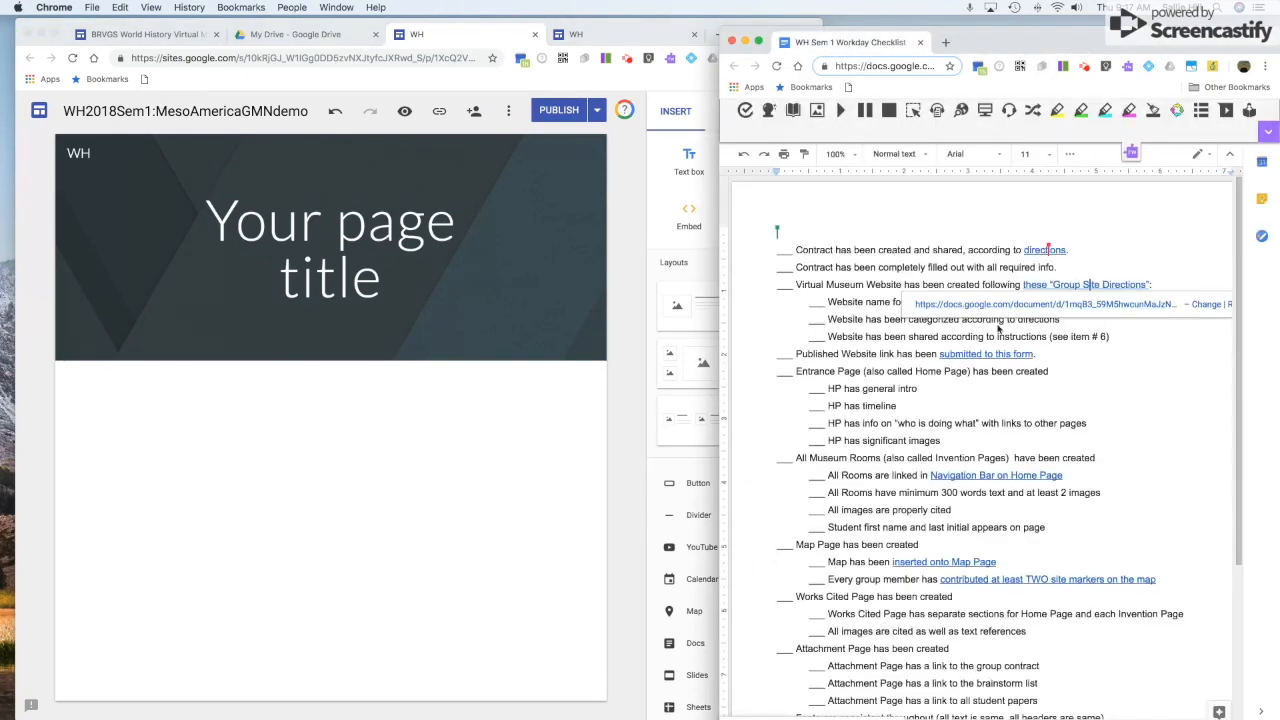
# Open the checklist's 'submitted to this form' link to the Virtual Museum Published Links form.
pyautogui.click(1053, 336)
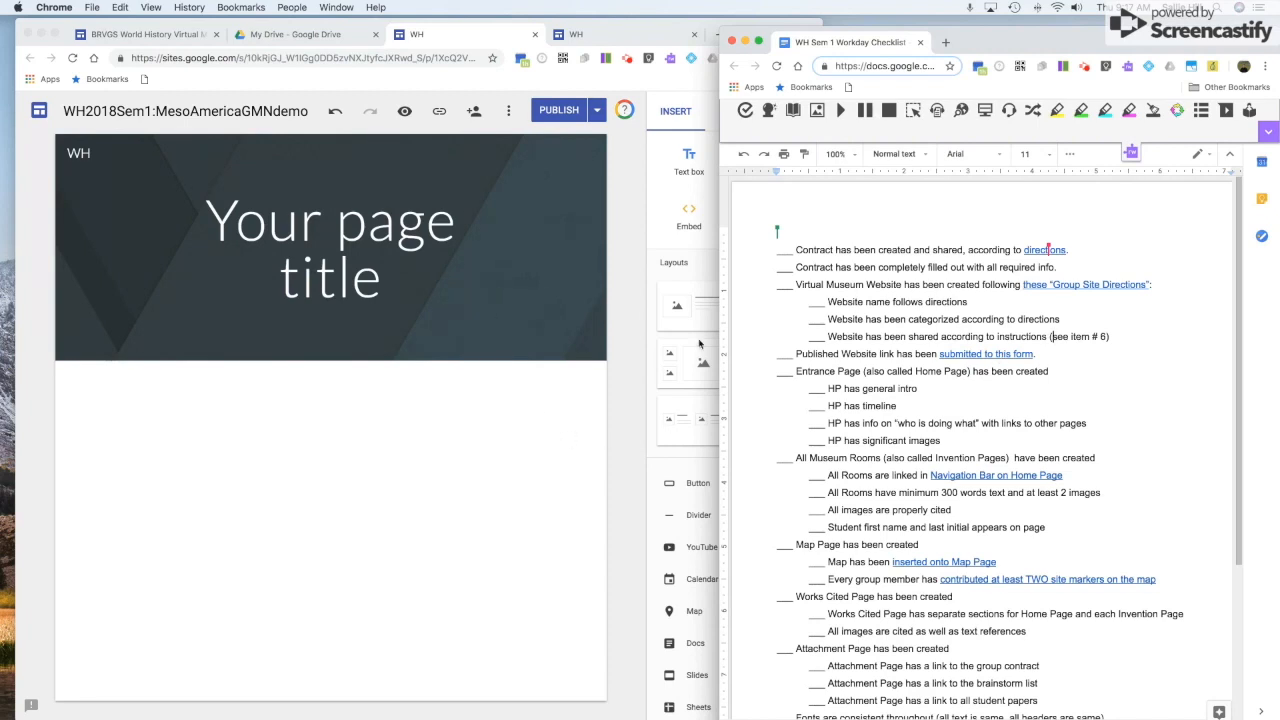
pyautogui.click(981, 354)
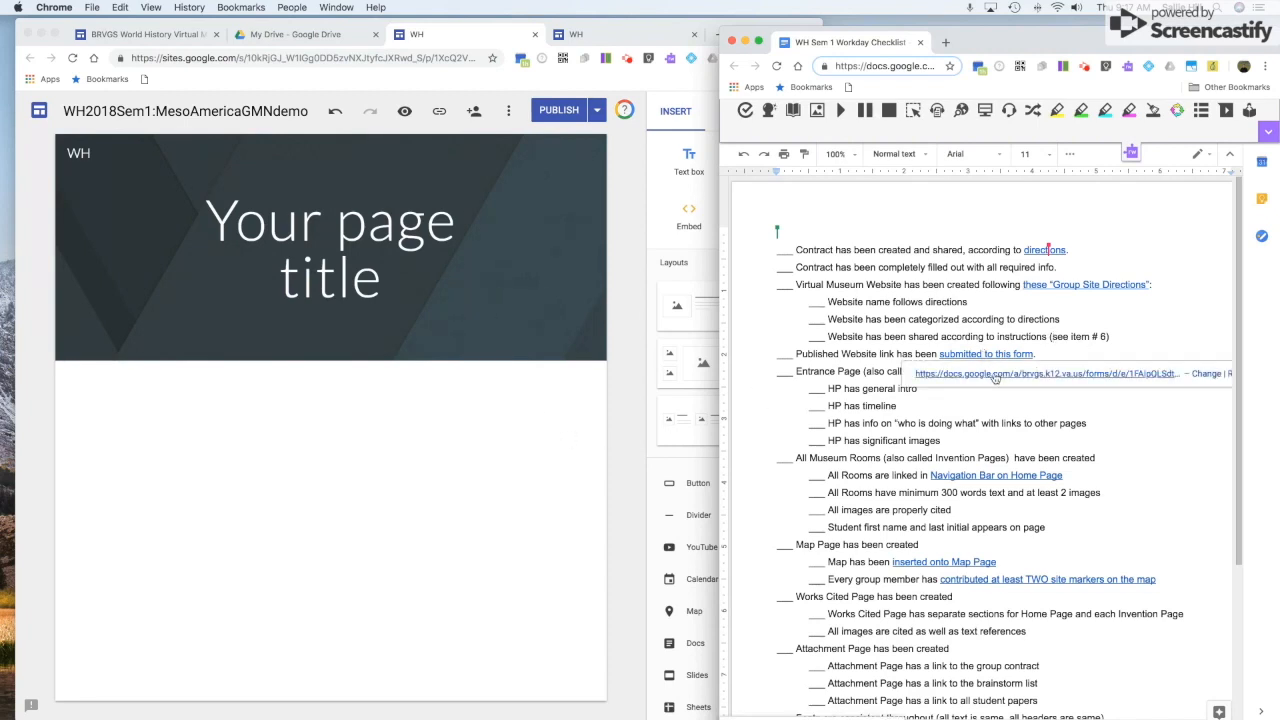
pyautogui.click(995, 378)
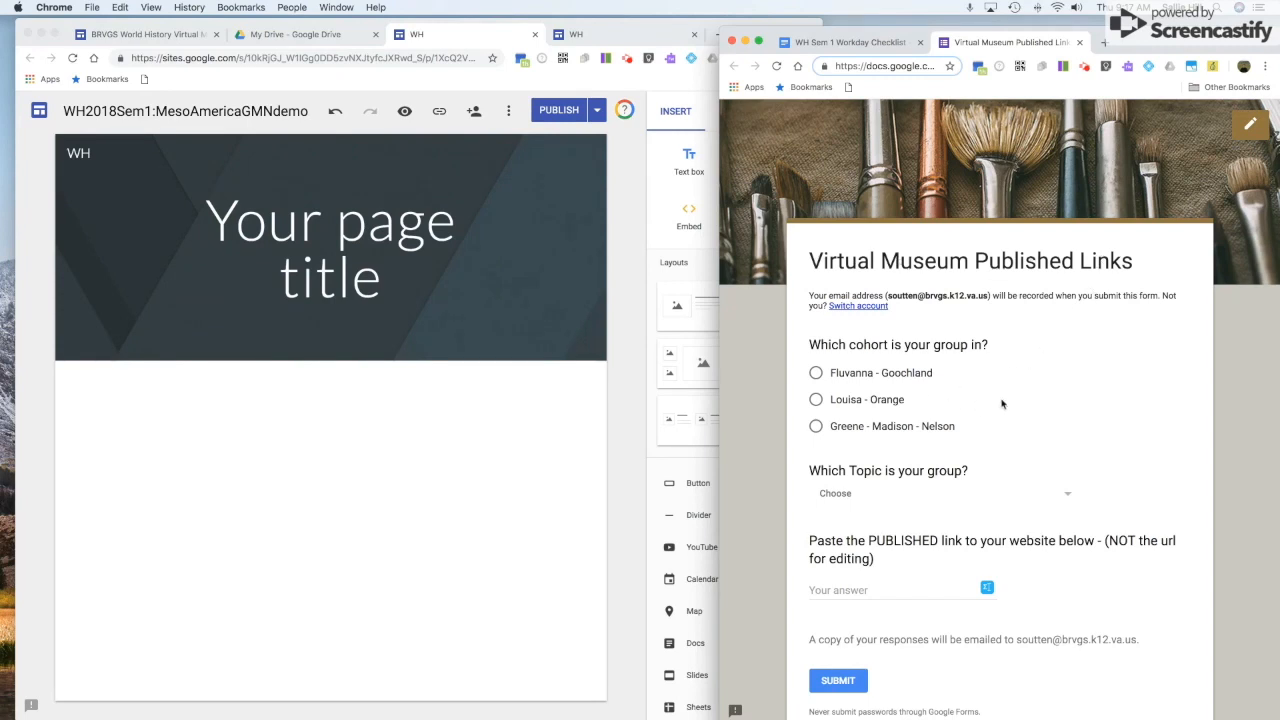
# Select the published site's full web address in the browser address bar.
pyautogui.scroll(-2, 1004, 405)
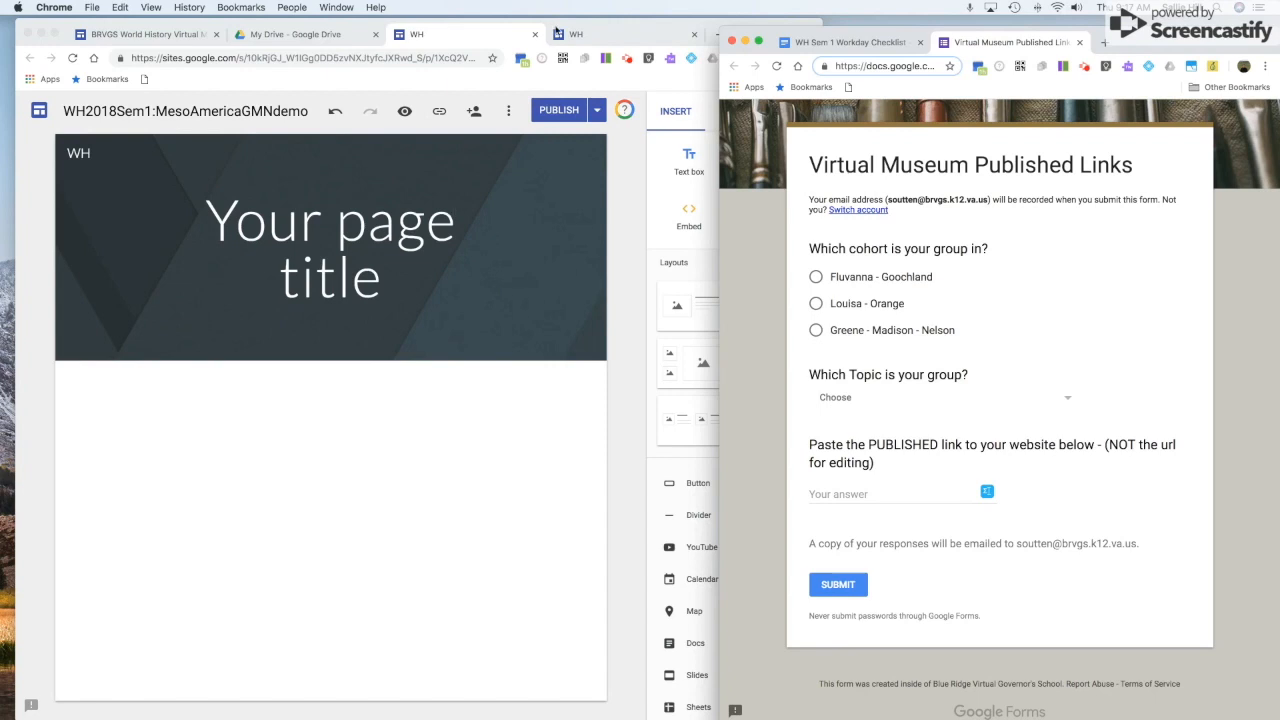
pyautogui.click(605, 34)
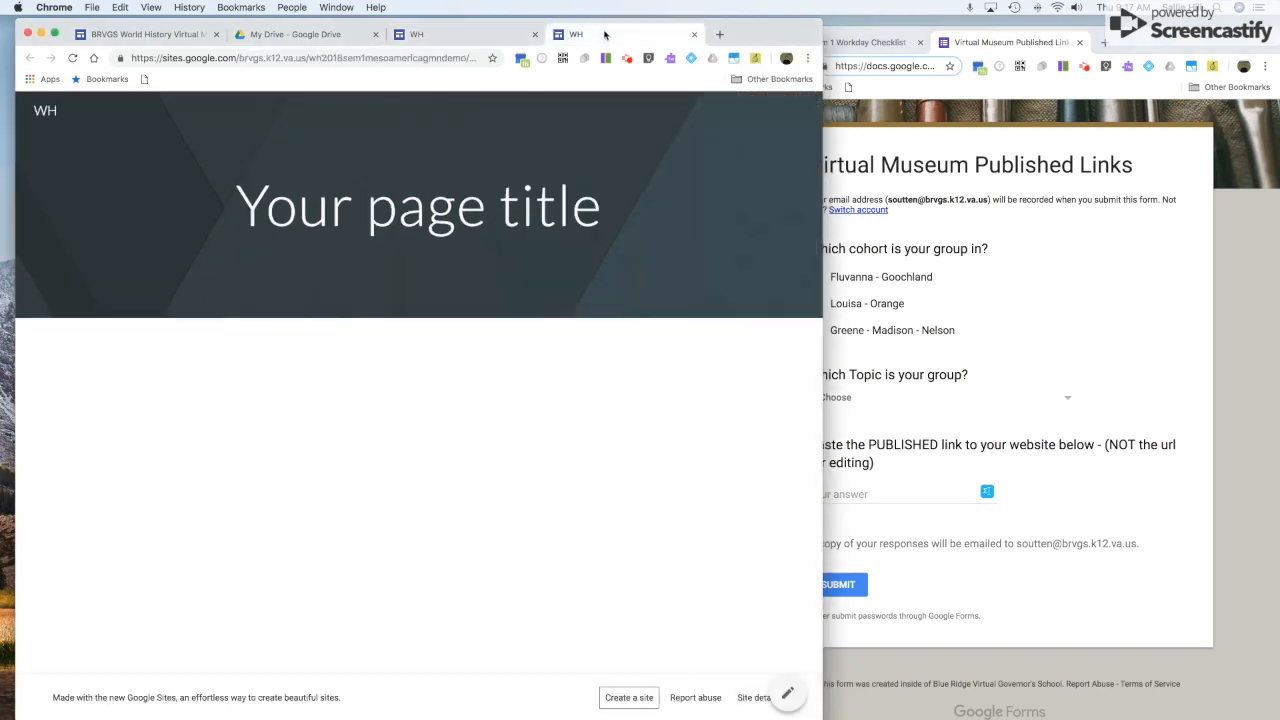
pyautogui.click(266, 57)
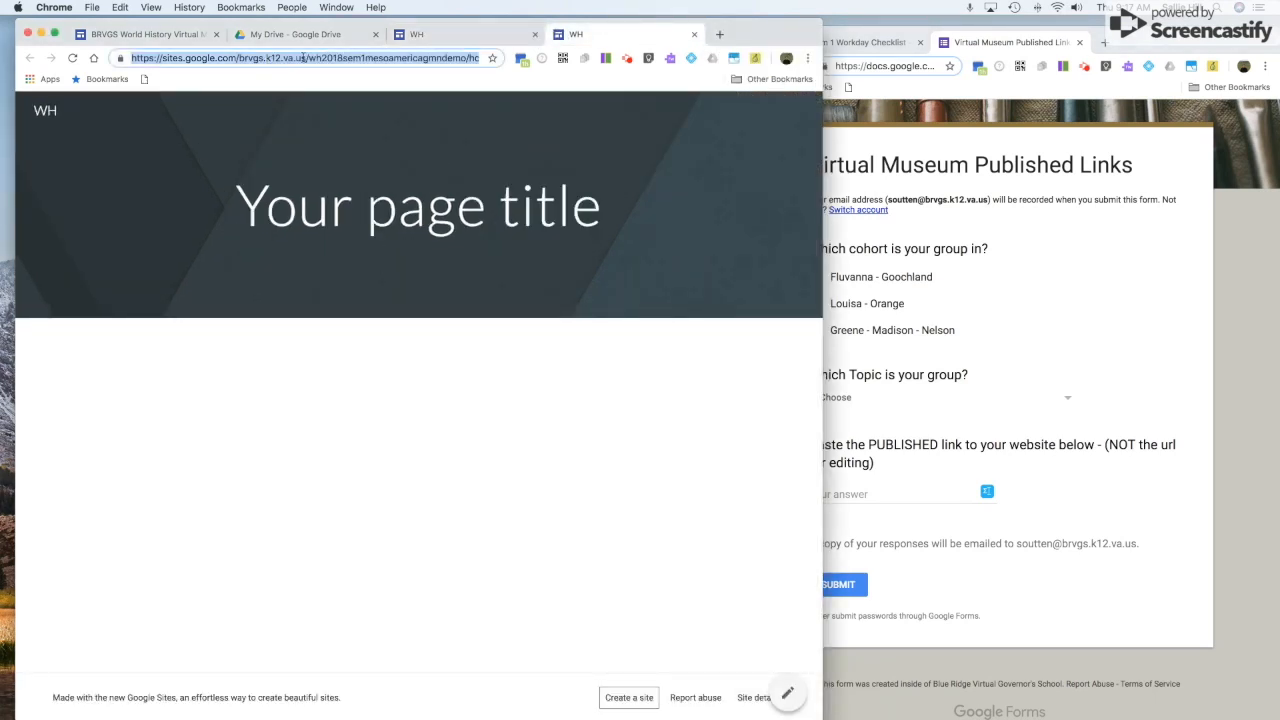
pyautogui.click(223, 60)
pyautogui.moveTo(131, 58); pyautogui.dragTo(494, 63)
pyautogui.press('super+c')
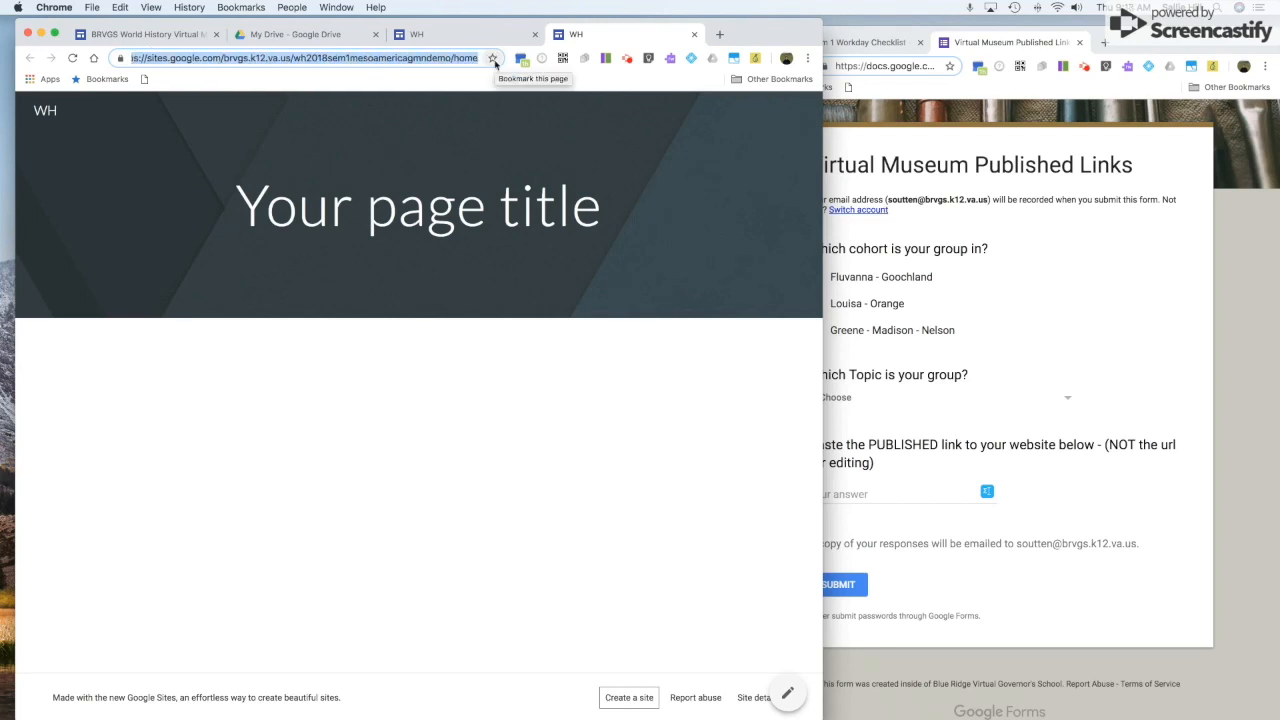
# Submit the form with the Greene - Madison - Nelson cohort, Pre-Columbian Meso-America topic and pasted site link.
pyautogui.click(1072, 292)
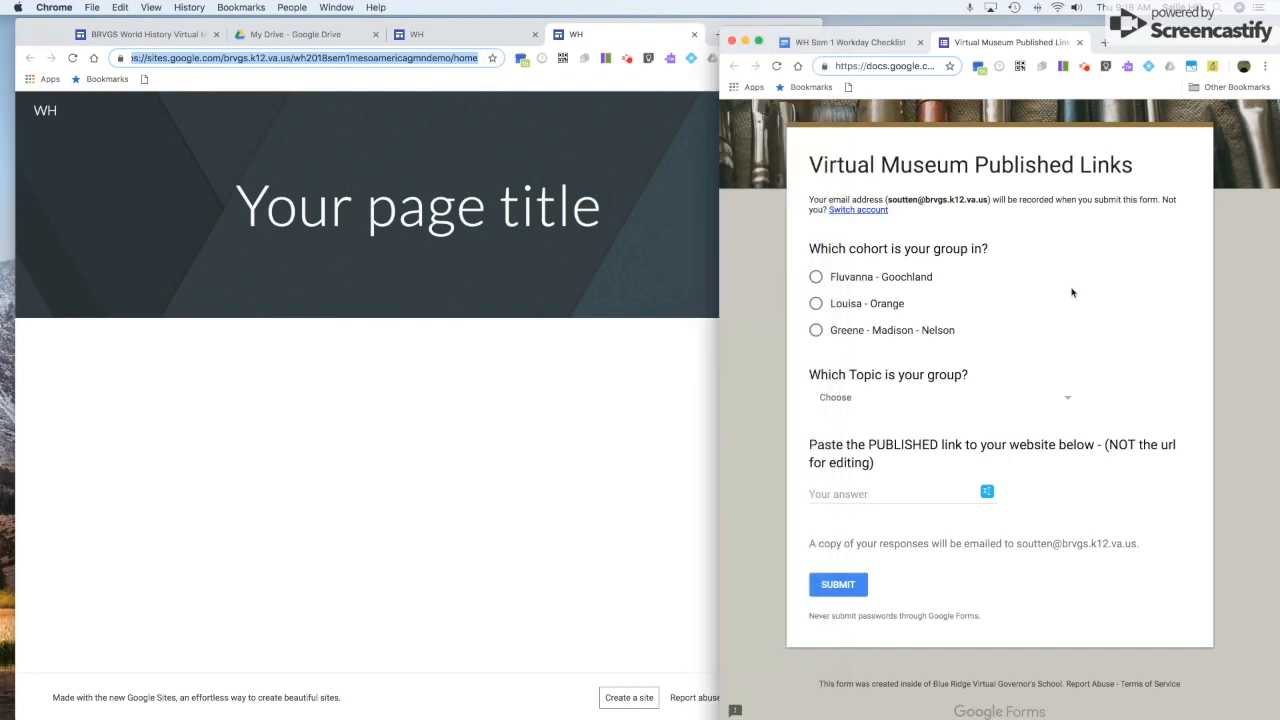
pyautogui.click(816, 331)
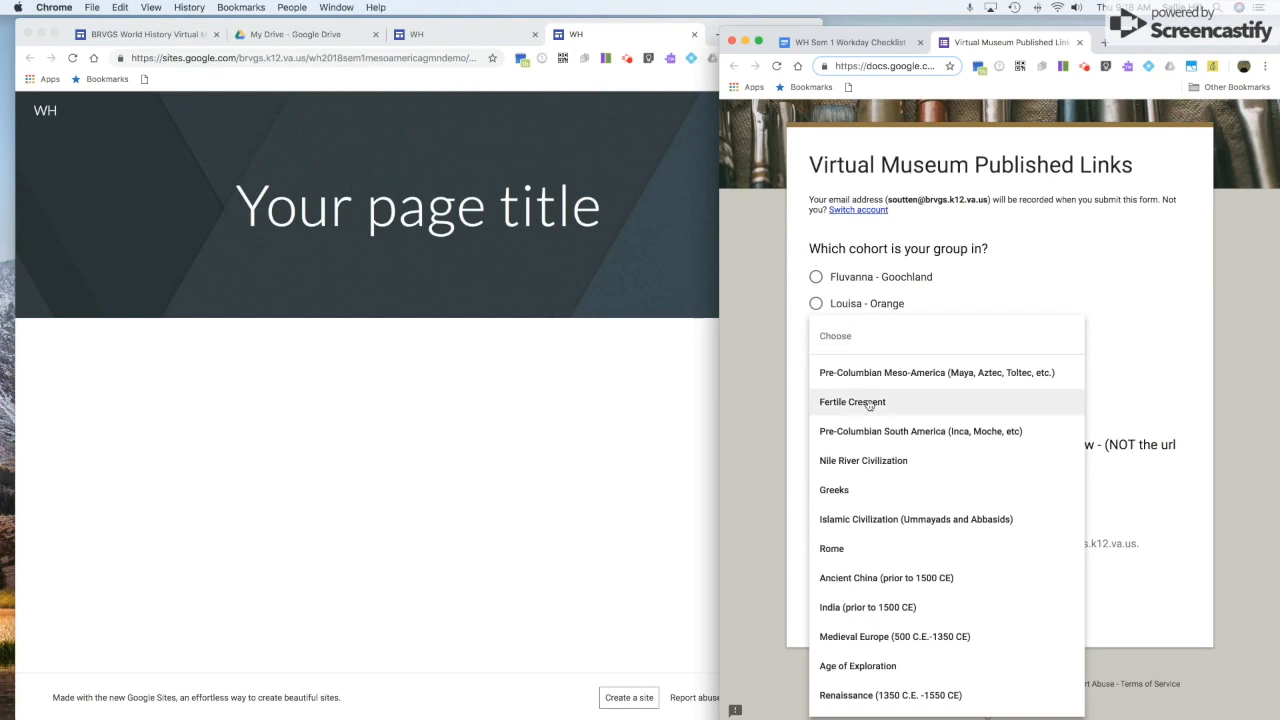
pyautogui.scroll(-1, 879, 596)
pyautogui.scroll(1, 879, 596)
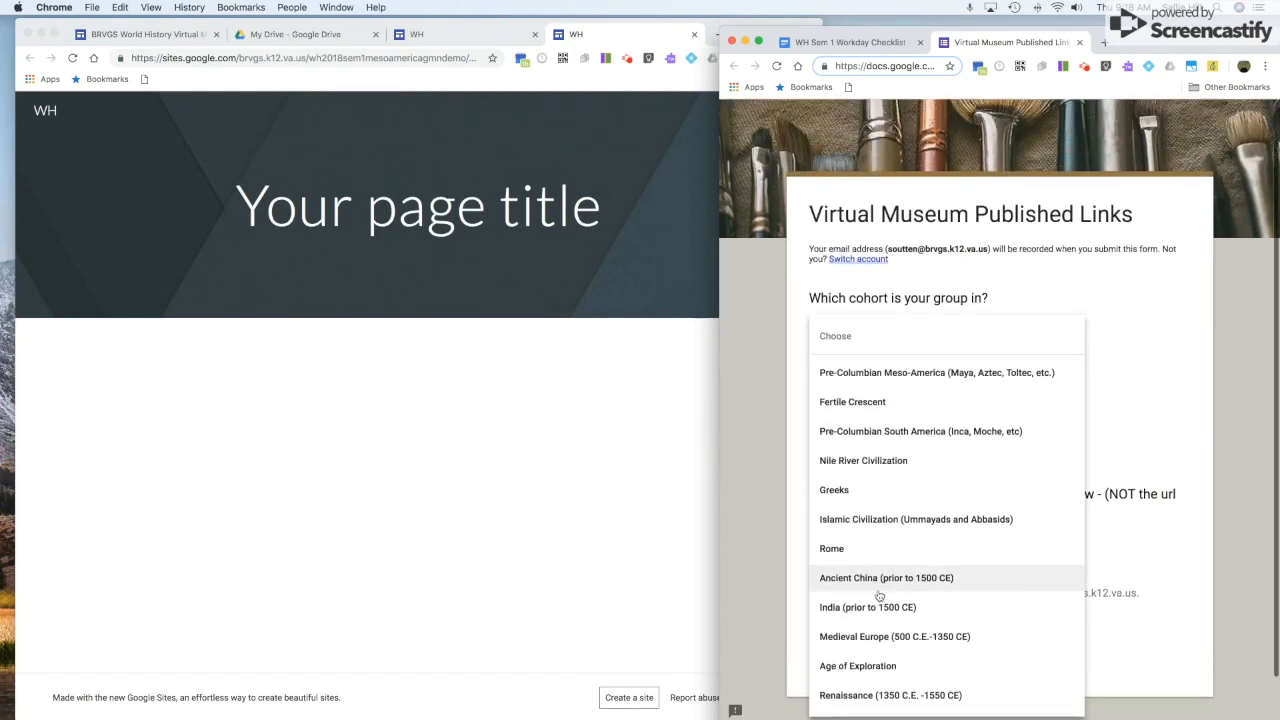
pyautogui.scroll(1, 879, 596)
pyautogui.click(861, 387)
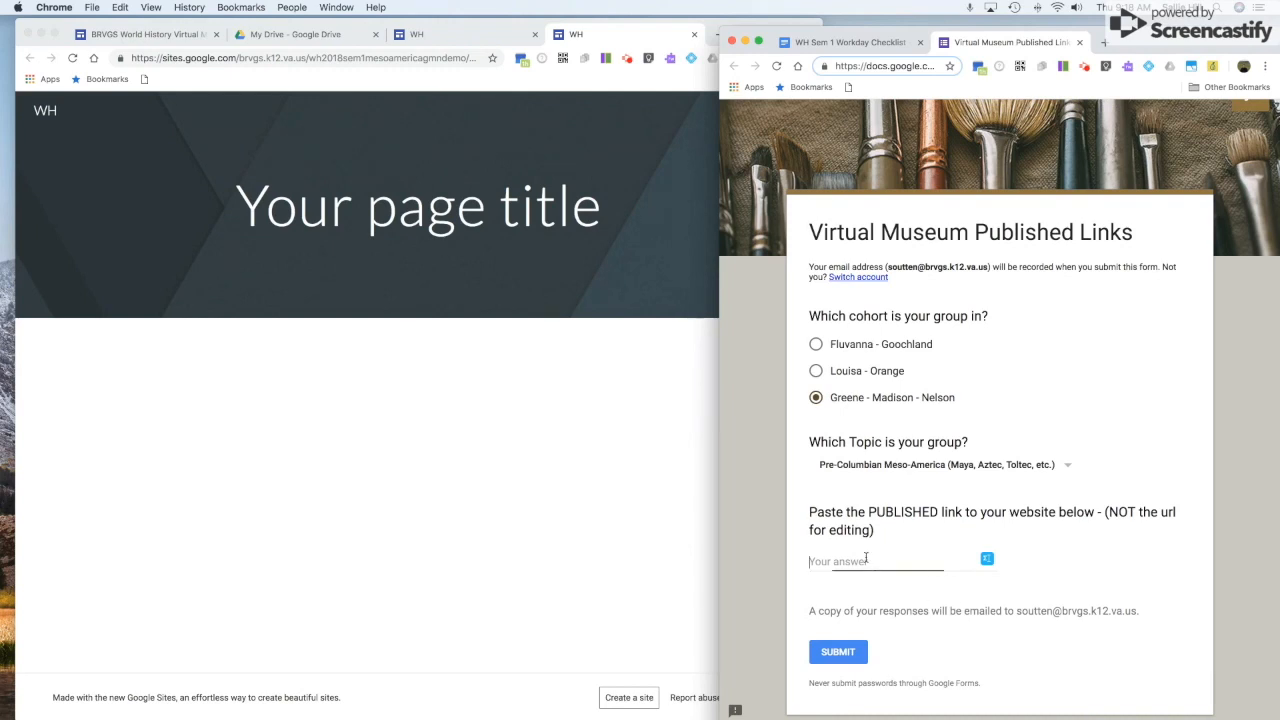
pyautogui.press('super+v')
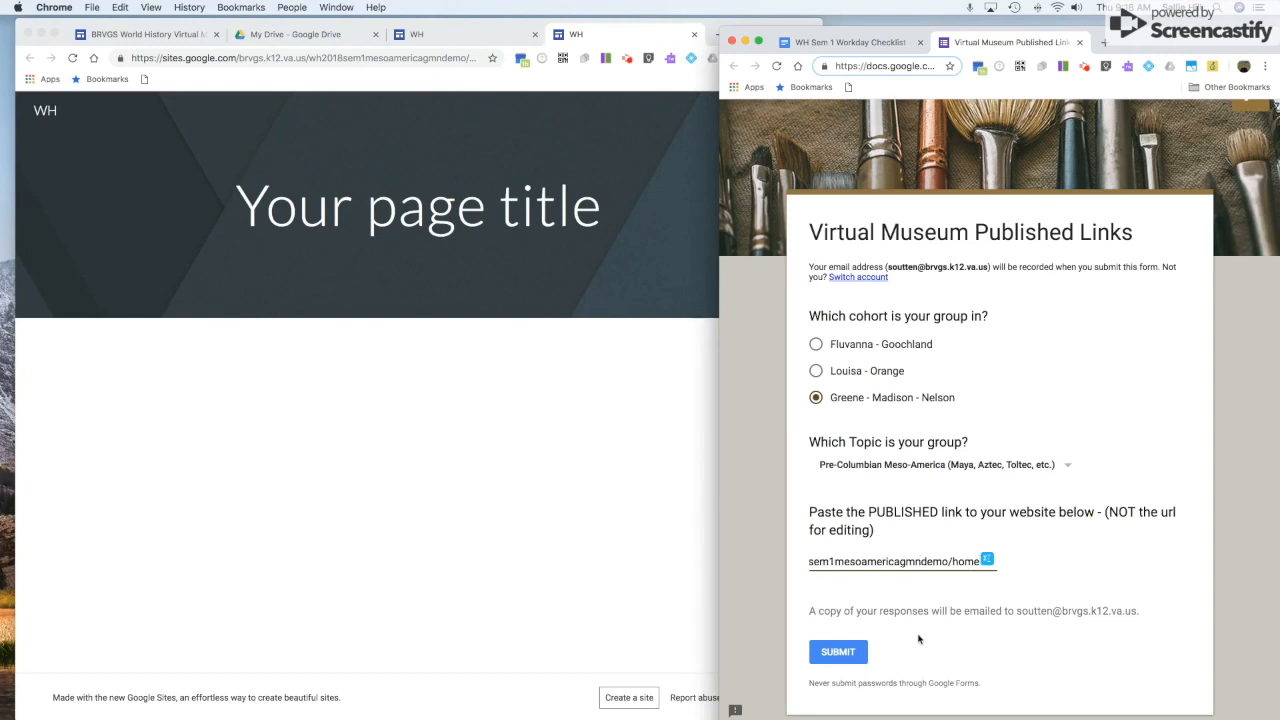
pyautogui.click(838, 653)
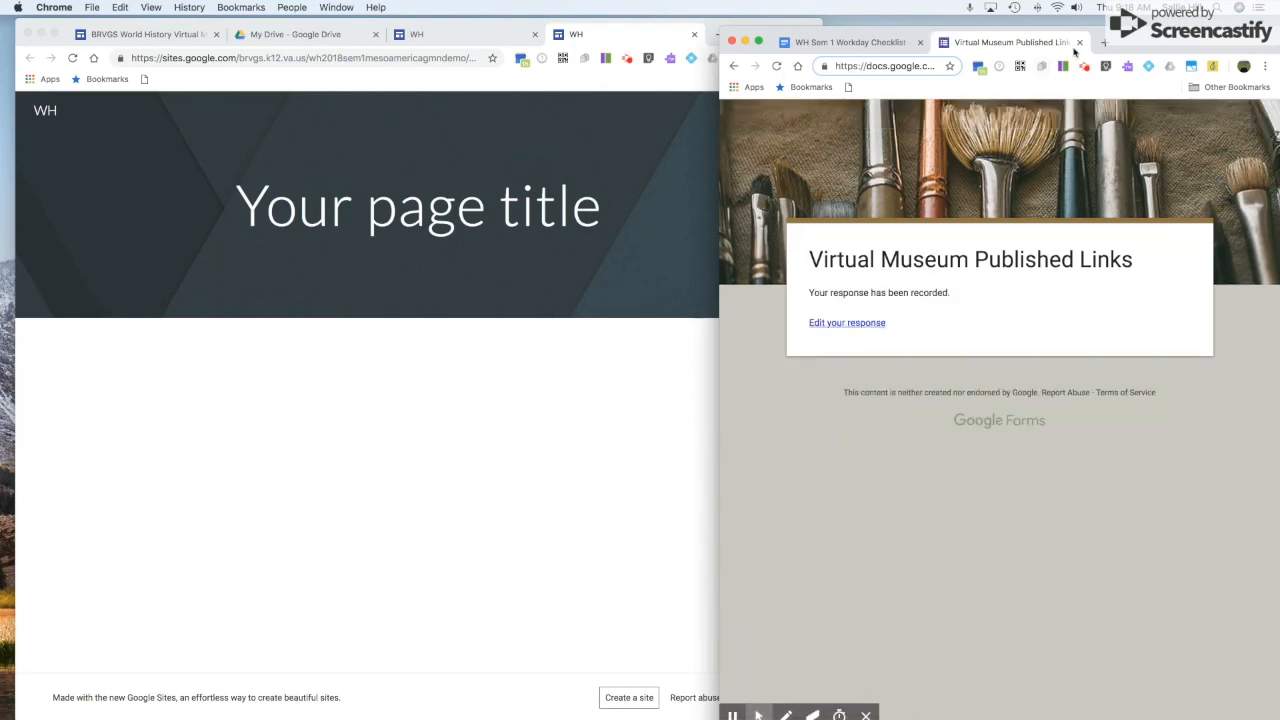
pyautogui.click(1079, 42)
# Scroll the remaining checklist items, then move the published site window right and widen it over the document.
pyautogui.click(979, 422)
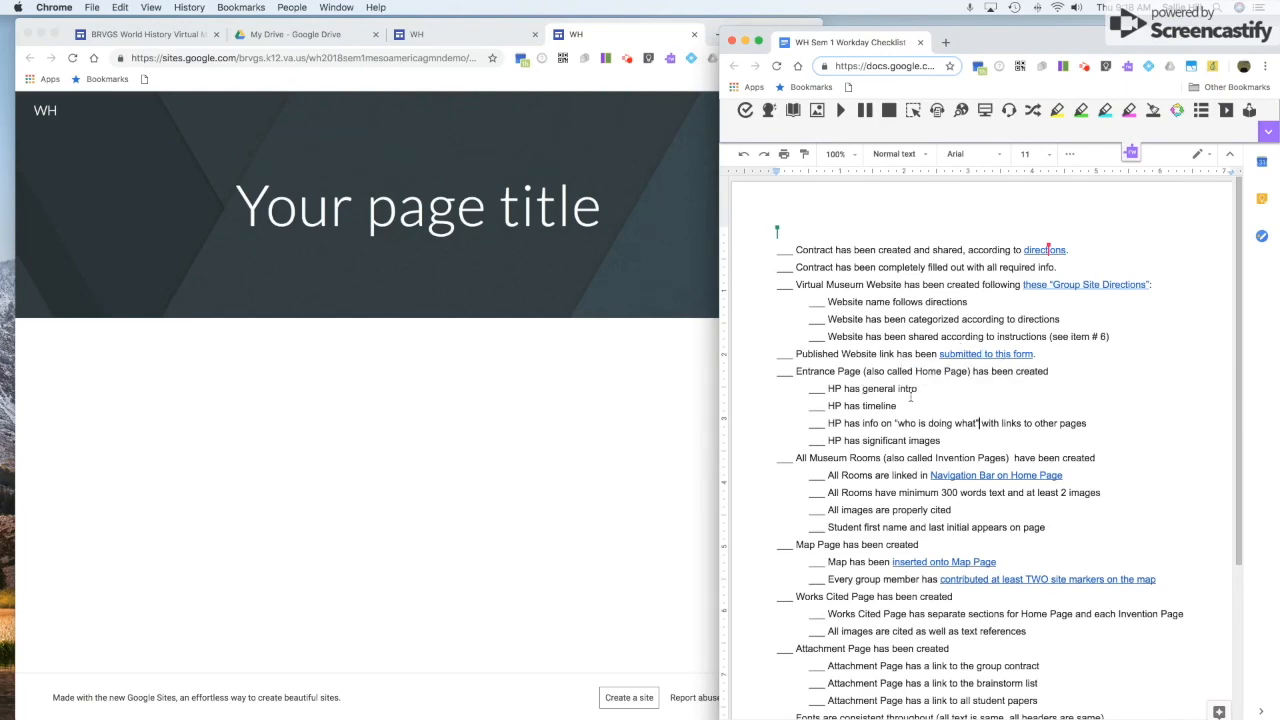
pyautogui.scroll(-3, 897, 415)
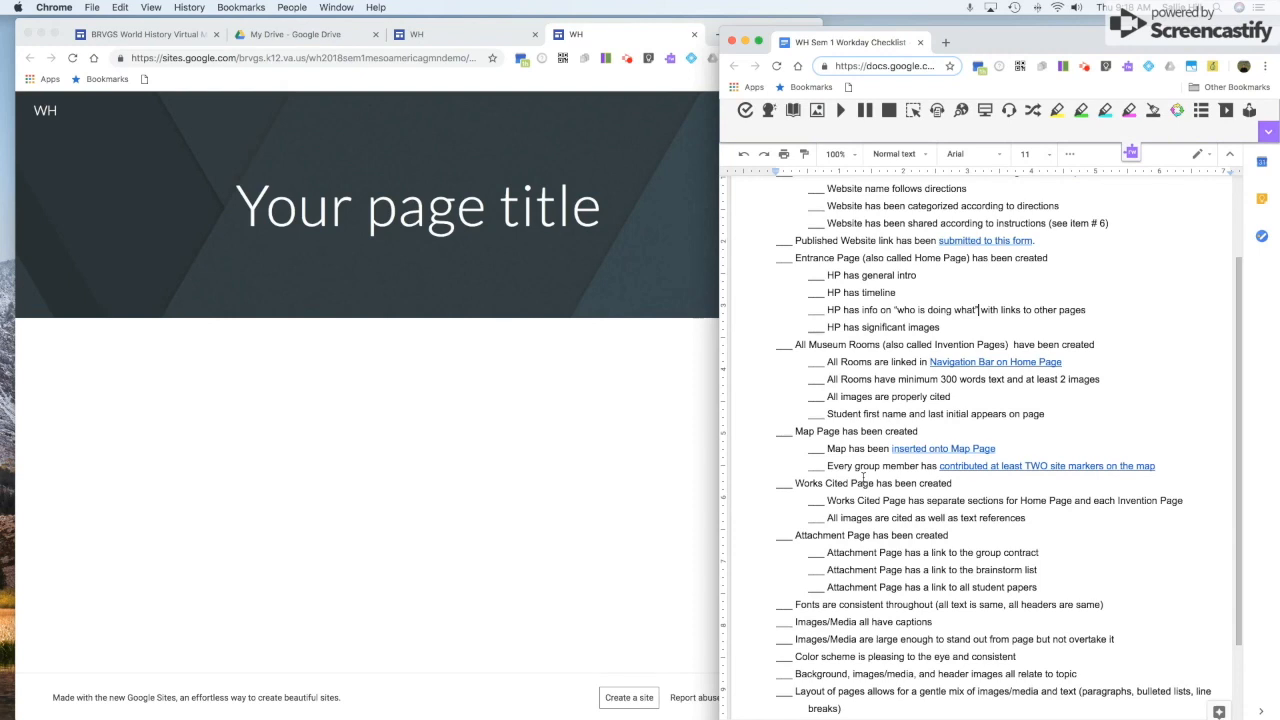
pyautogui.click(437, 472)
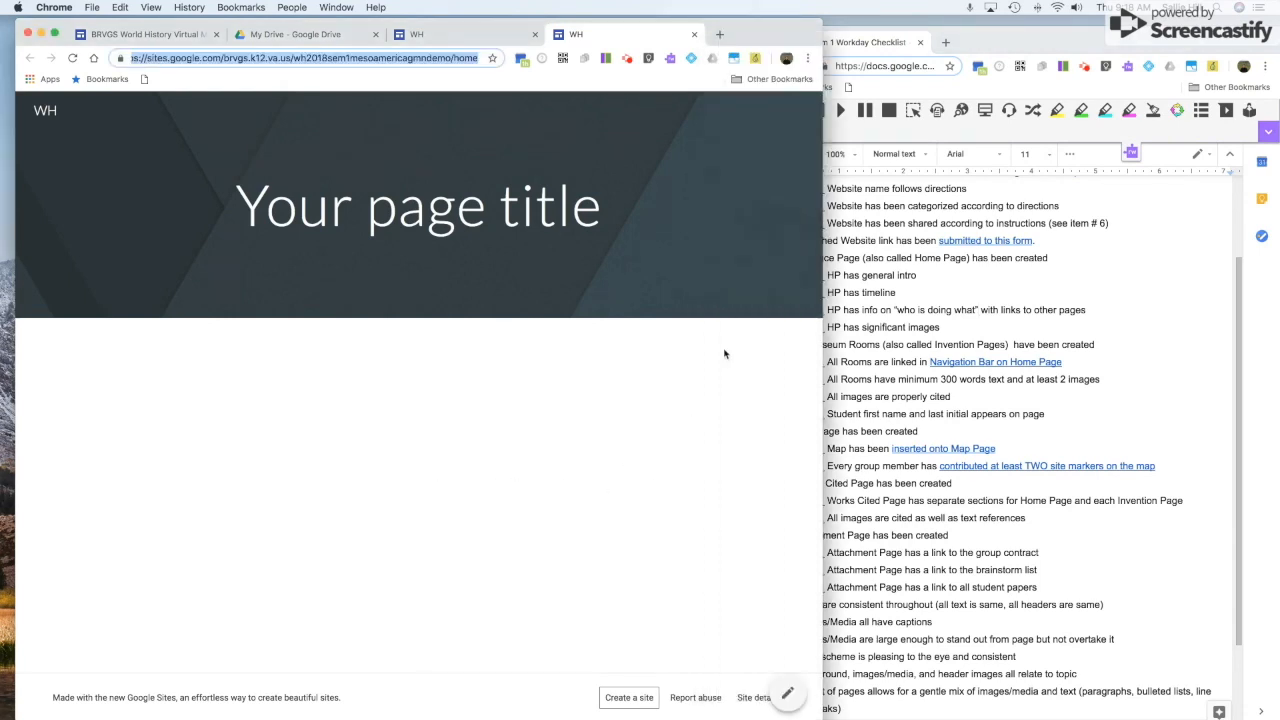
pyautogui.moveTo(739, 30); pyautogui.dragTo(832, 28)
pyautogui.moveTo(912, 383); pyautogui.dragTo(1174, 383)
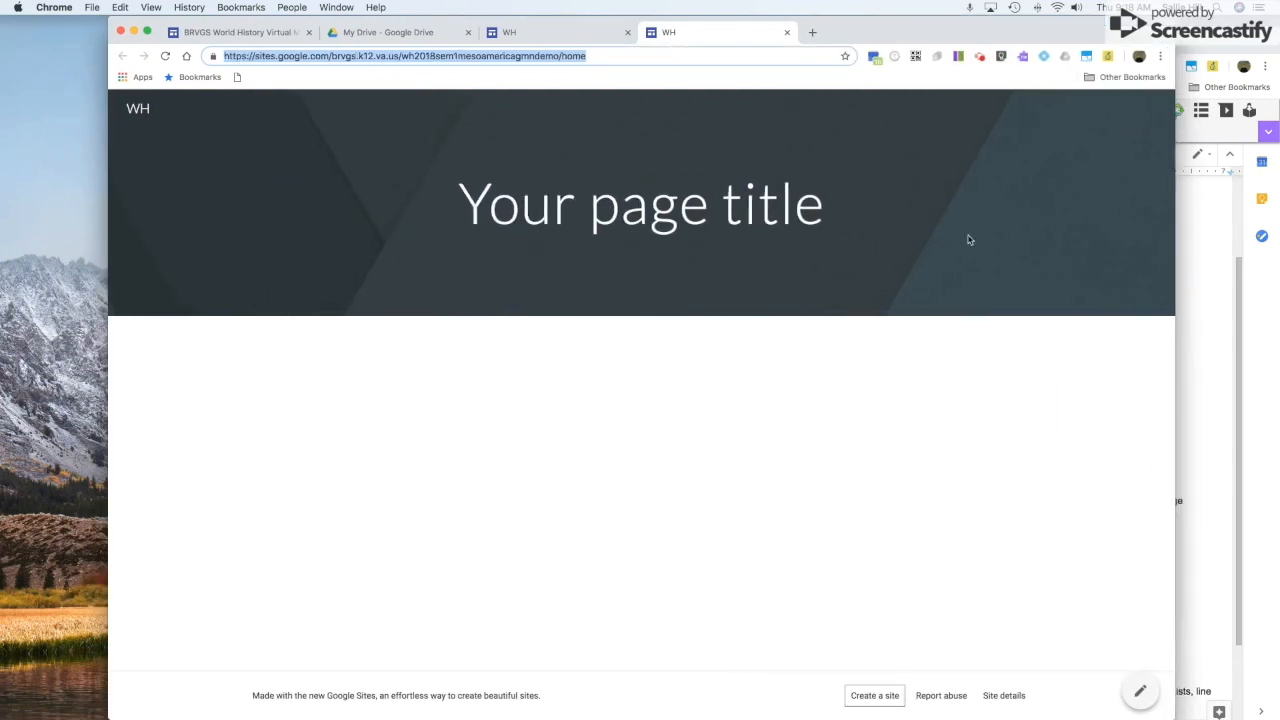
# Back in the site editor, add a text box reading 'blah blah blah' beneath the banner.
pyautogui.click(530, 28)
pyautogui.moveTo(906, 28); pyautogui.dragTo(870, 27)
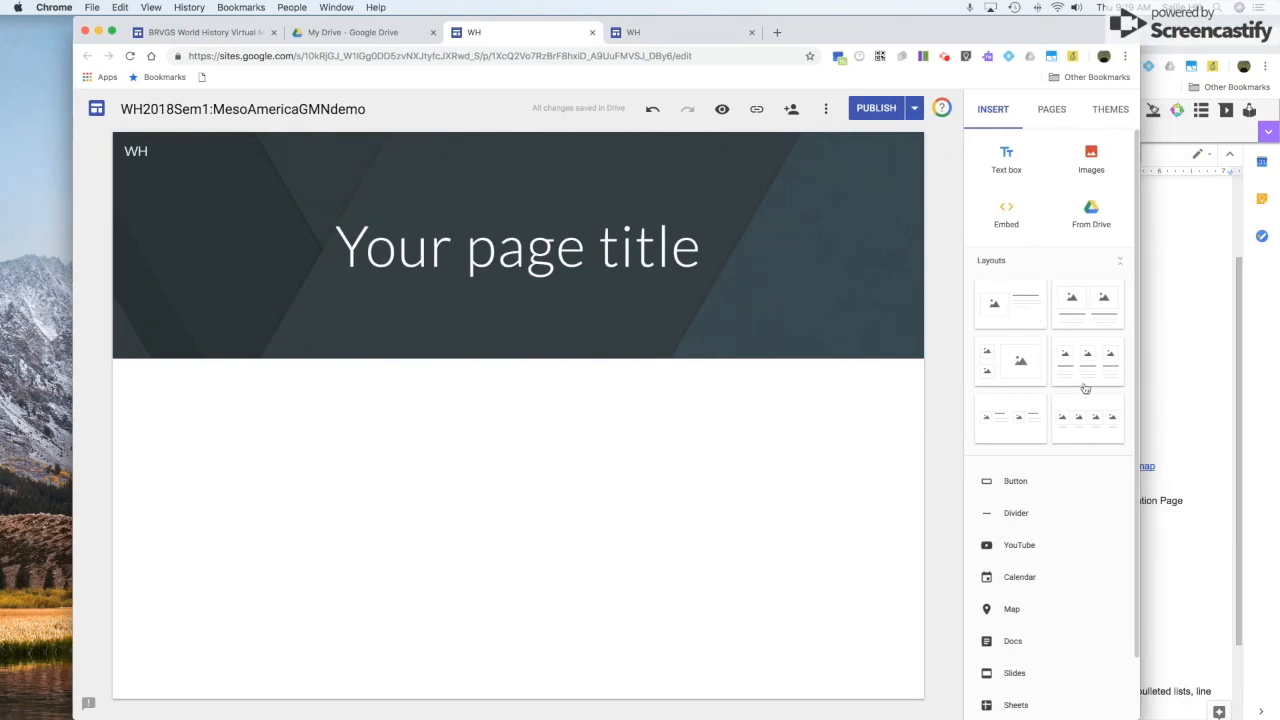
pyautogui.click(1006, 163)
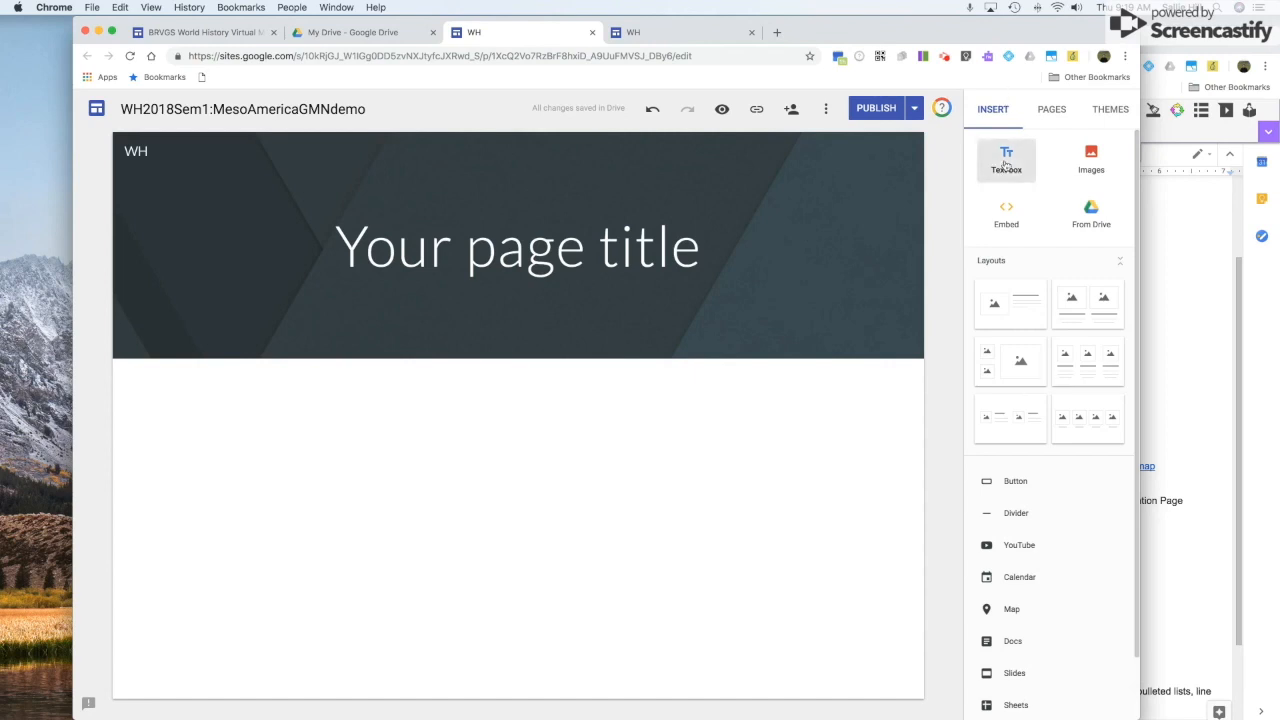
pyautogui.write('bla')
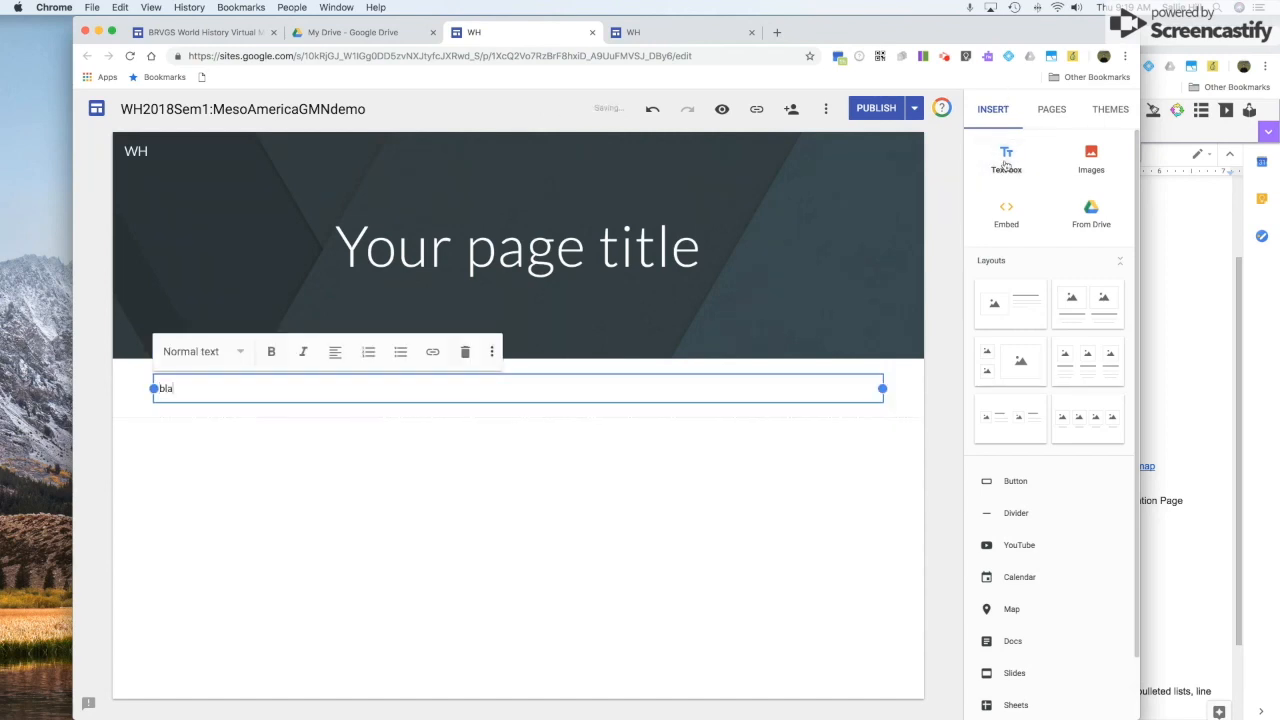
pyautogui.write('h blah blah')
pyautogui.press('Return')
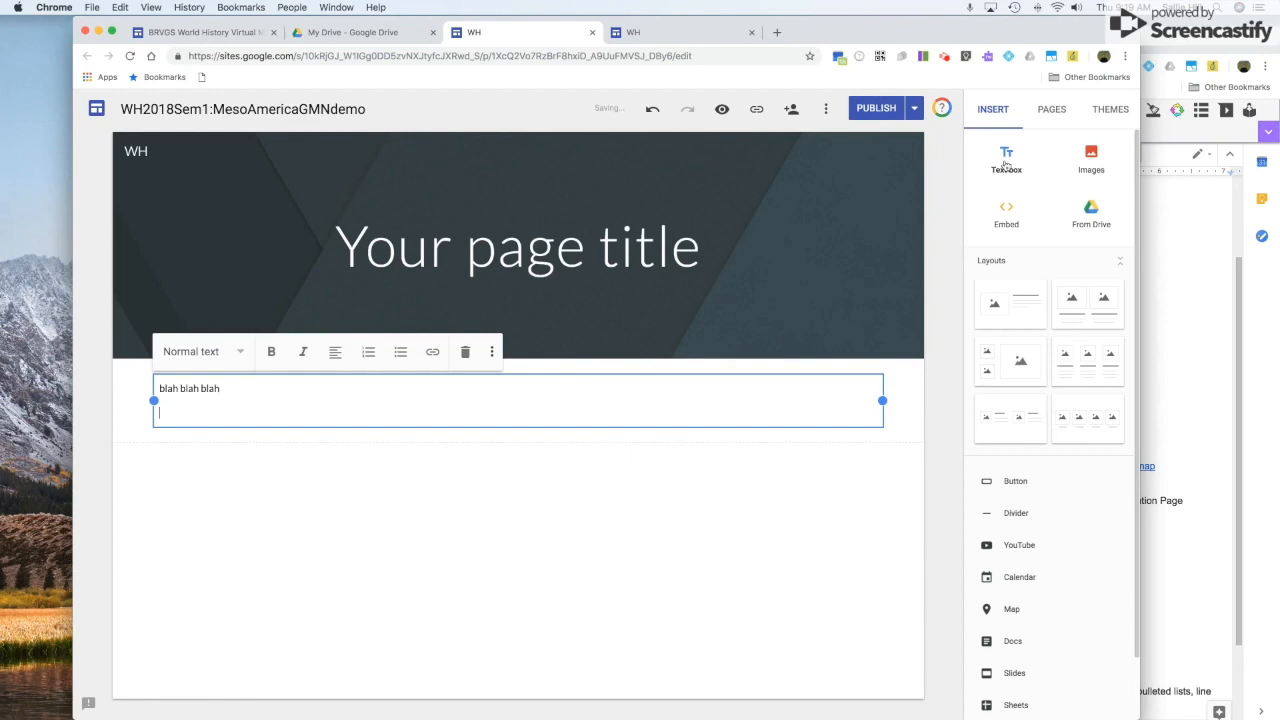
pyautogui.press('BackSpace')
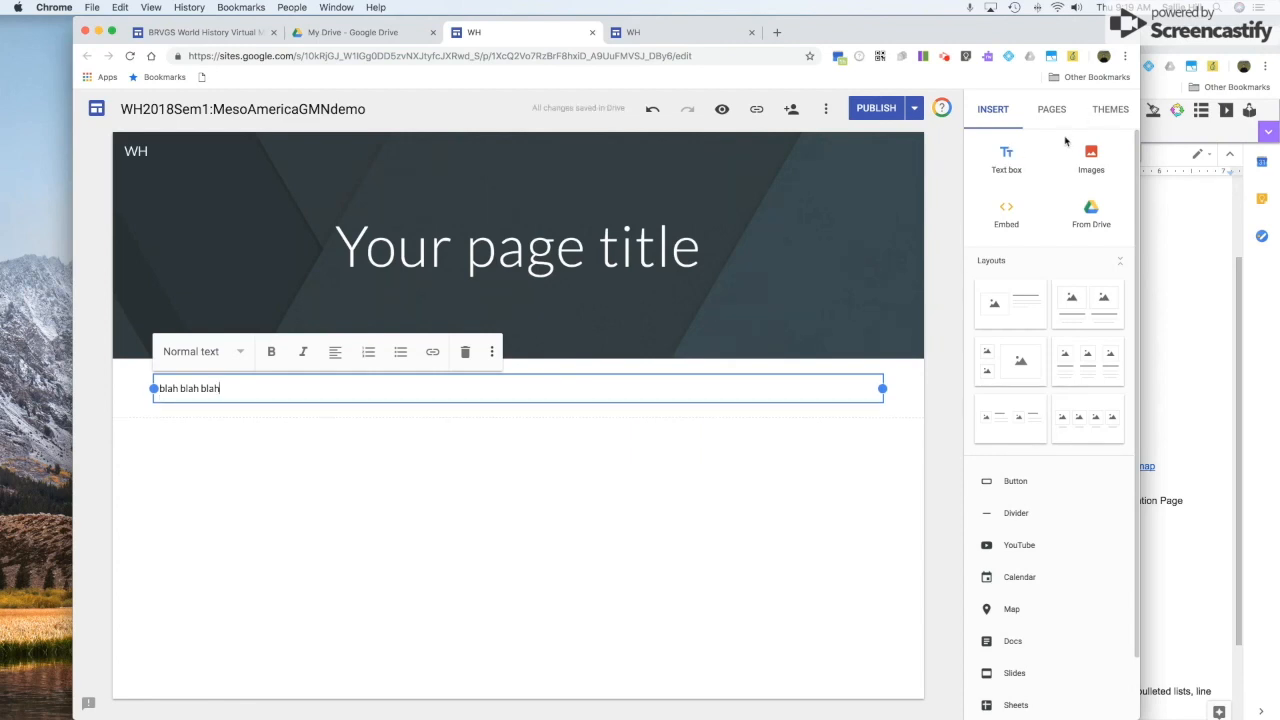
pyautogui.click(1088, 162)
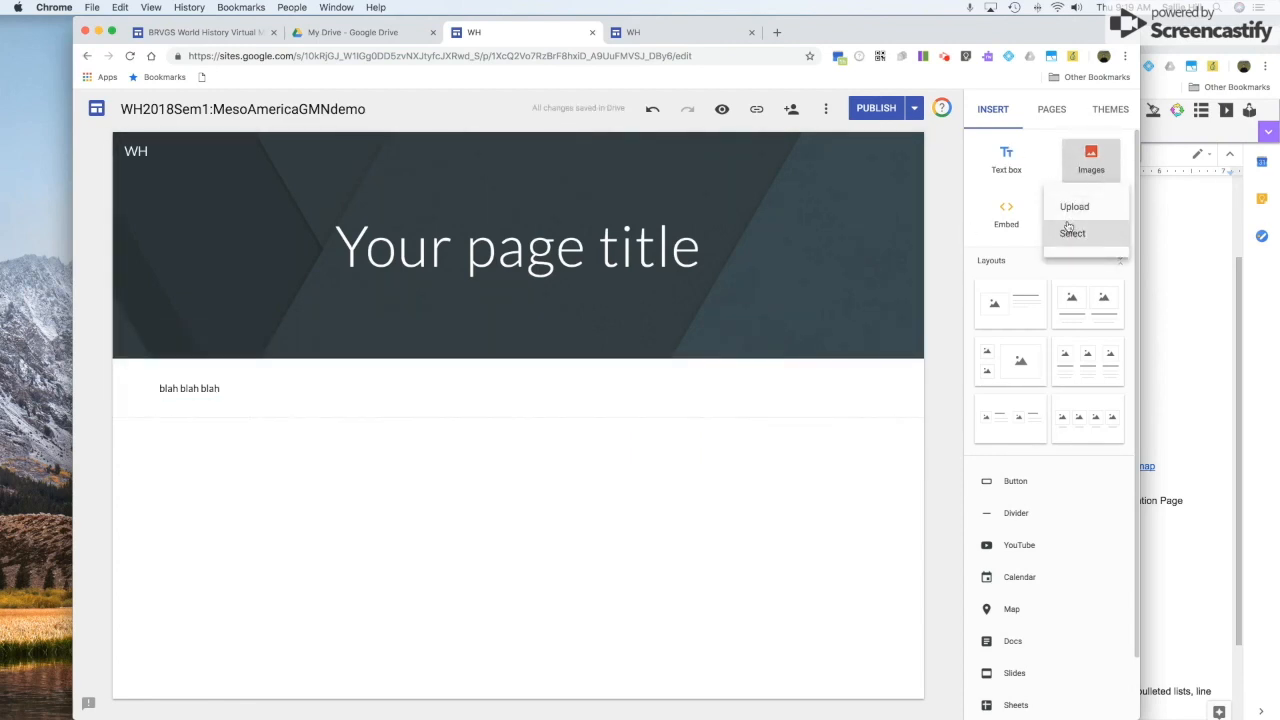
# Search web images for 'puppy' and insert the first result below the text box.
pyautogui.click(1070, 231)
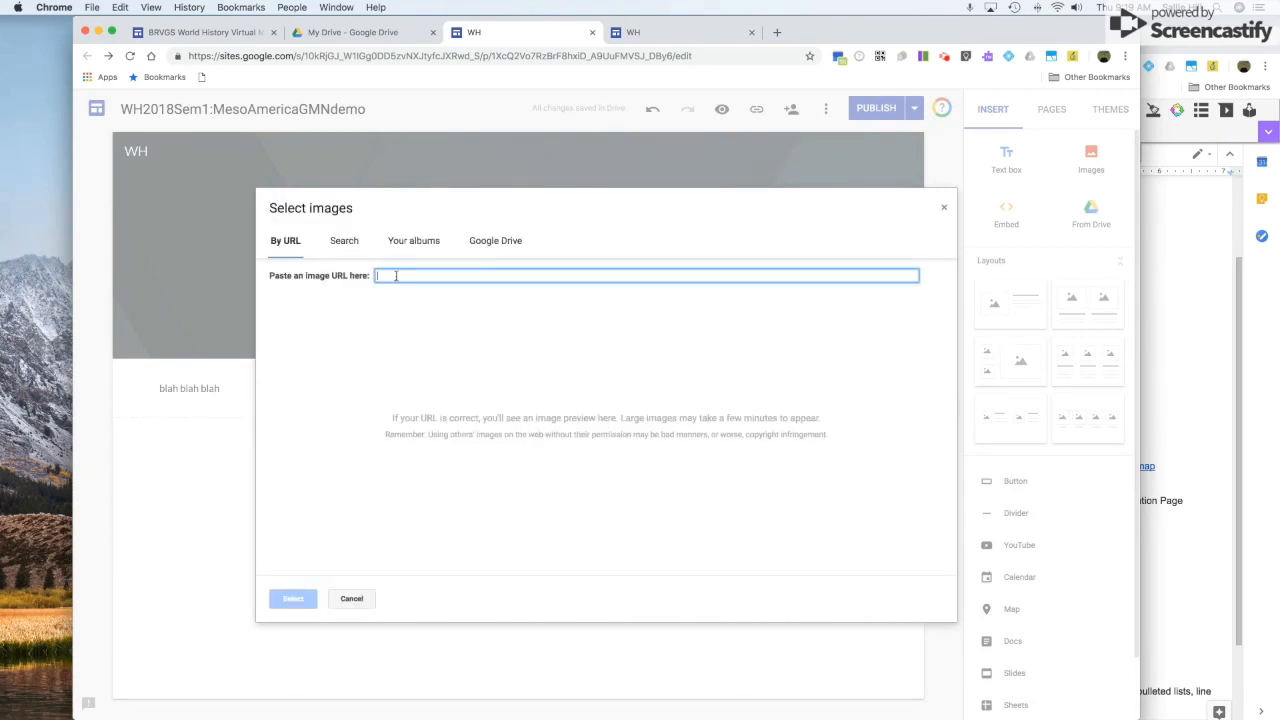
pyautogui.click(343, 240)
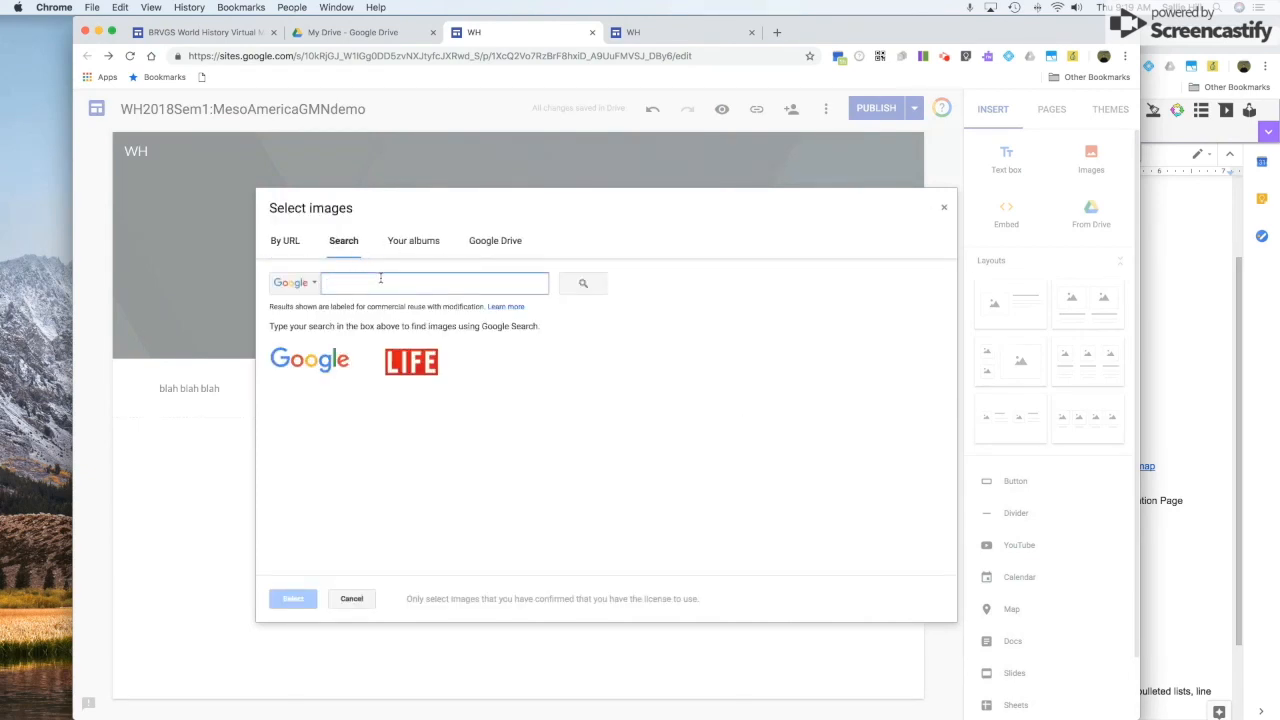
pyautogui.write('puppy')
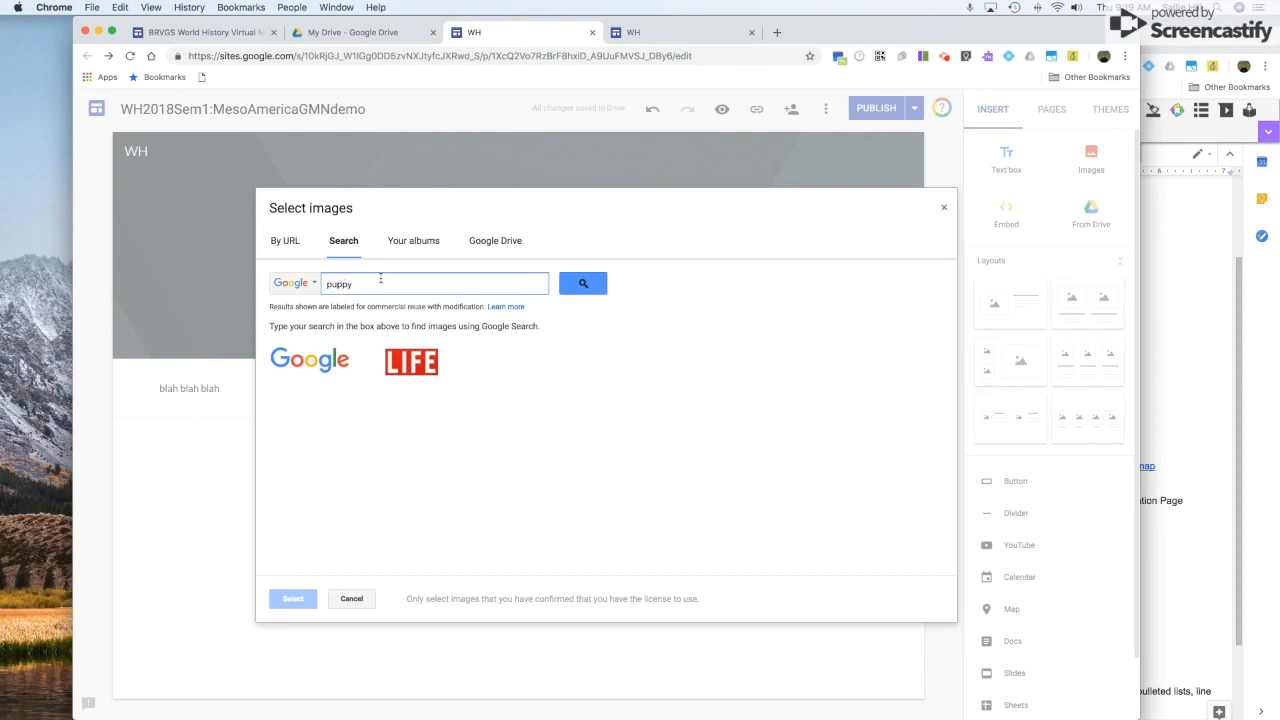
pyautogui.press('Return')
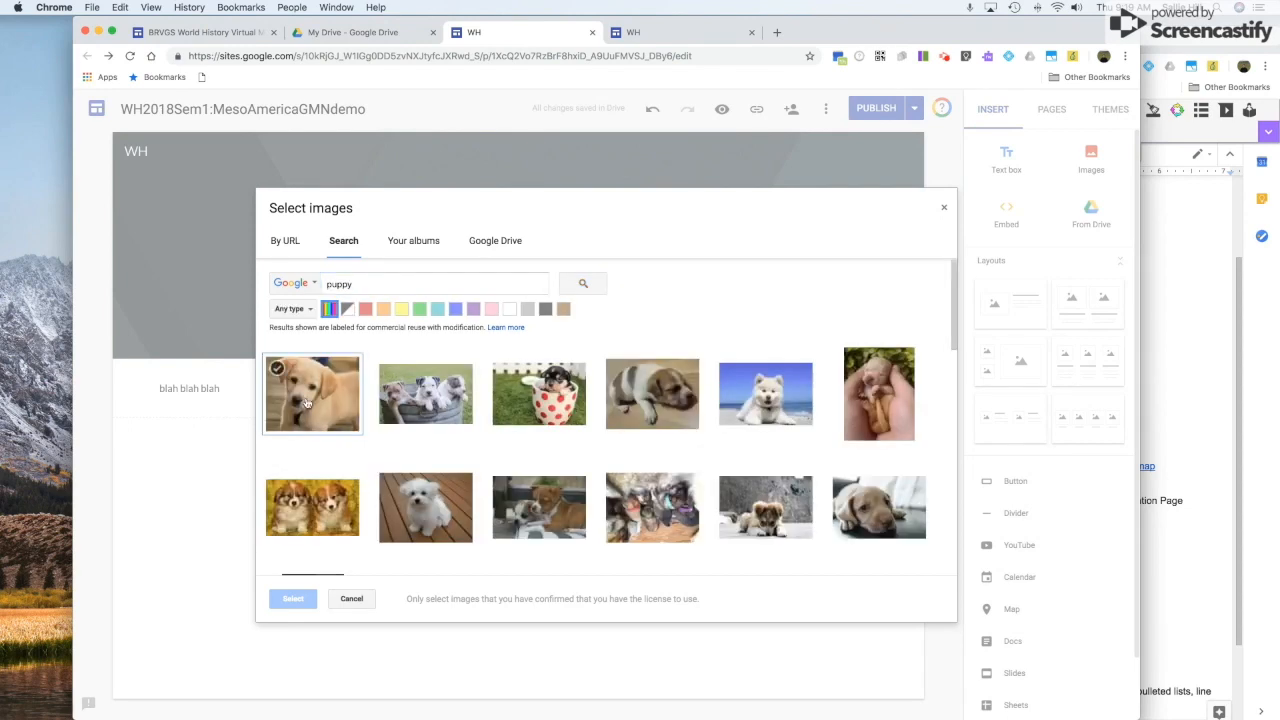
pyautogui.click(292, 599)
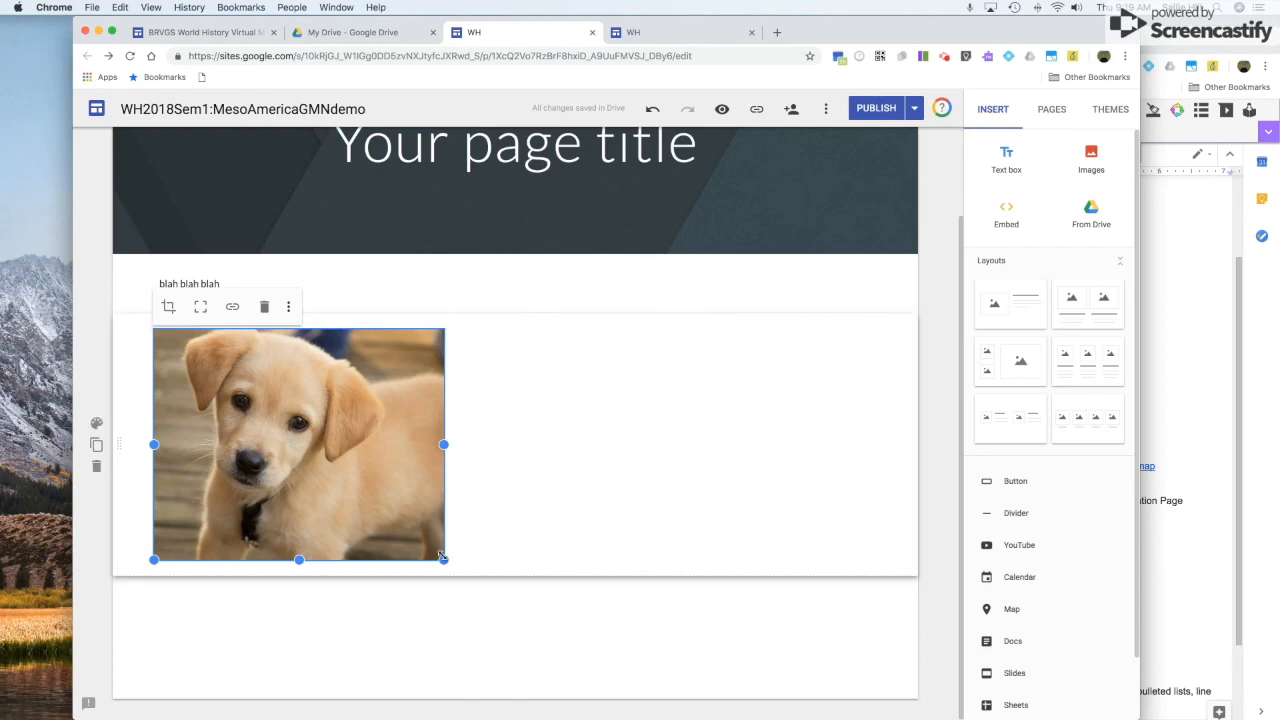
# Try zooming and shifting the puppy photo in crop mode, leaving it uncropped.
pyautogui.click(170, 307)
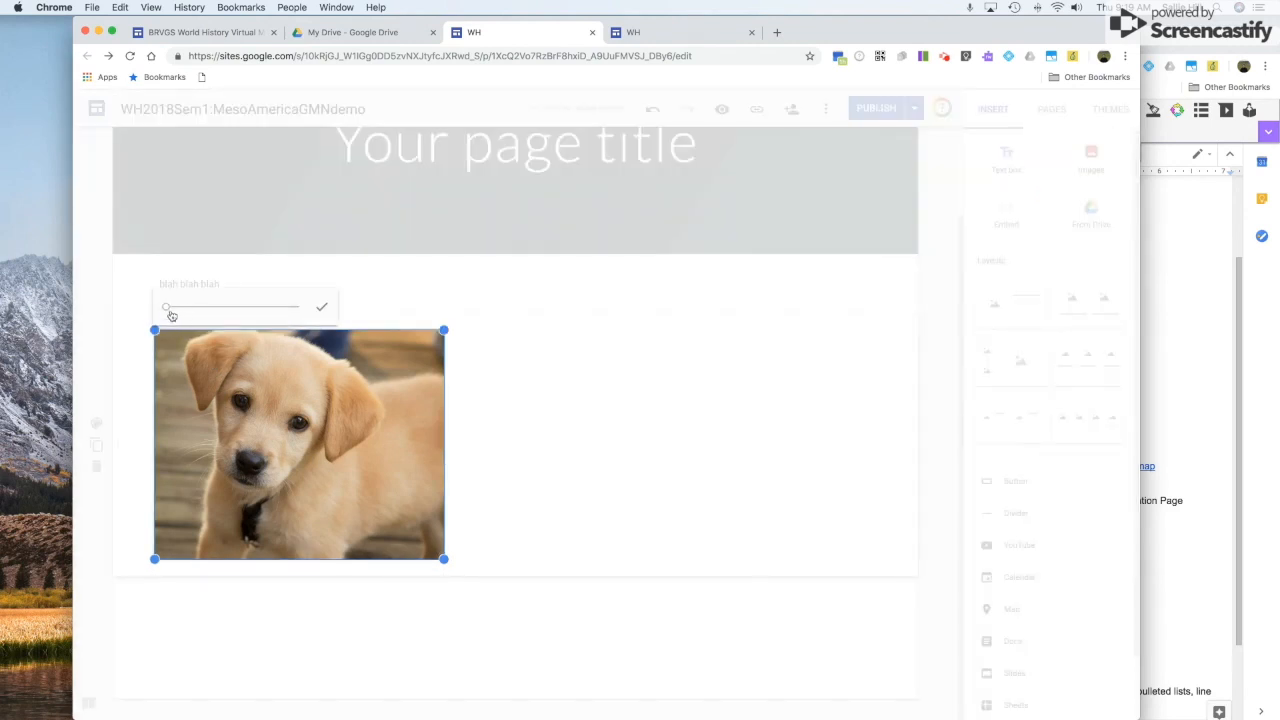
pyautogui.moveTo(166, 309); pyautogui.dragTo(204, 309)
pyautogui.moveTo(262, 400); pyautogui.dragTo(363, 437)
pyautogui.moveTo(205, 310); pyautogui.dragTo(157, 309)
pyautogui.click(321, 307)
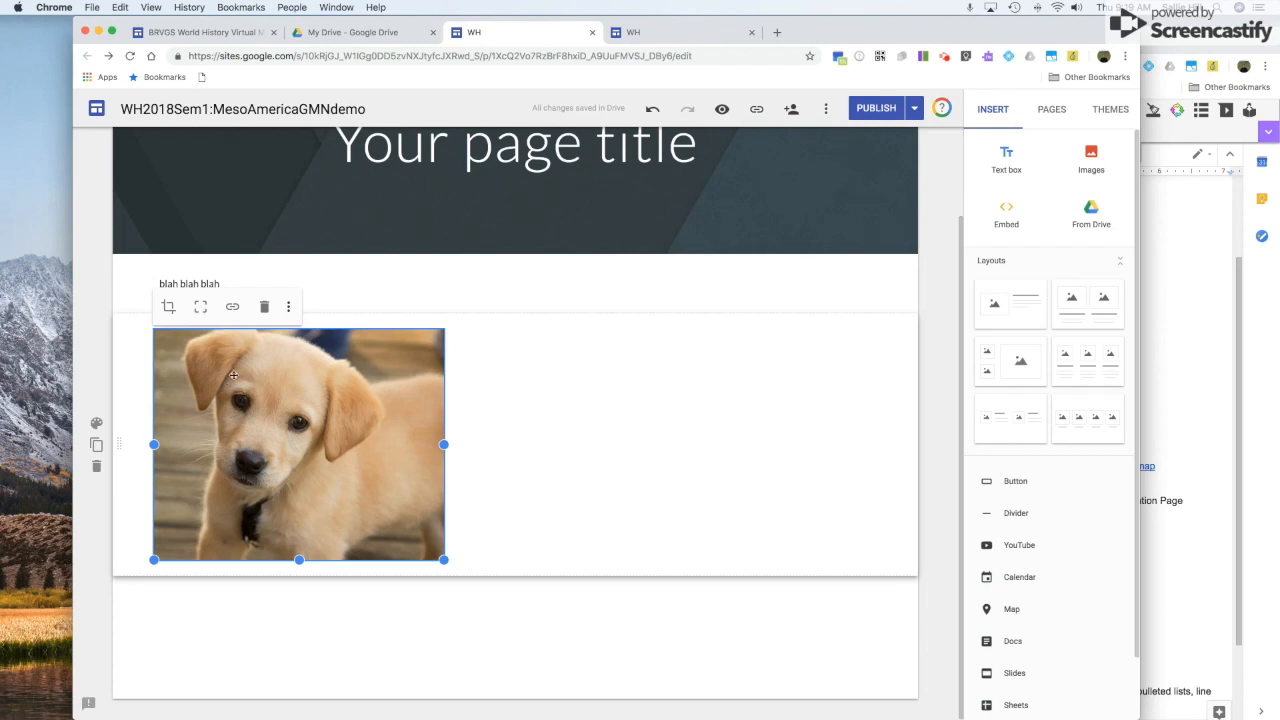
# Reselect the puppy photo, cancel adding a link, and show its More options menu.
pyautogui.click(508, 455)
pyautogui.click(308, 434)
pyautogui.click(233, 310)
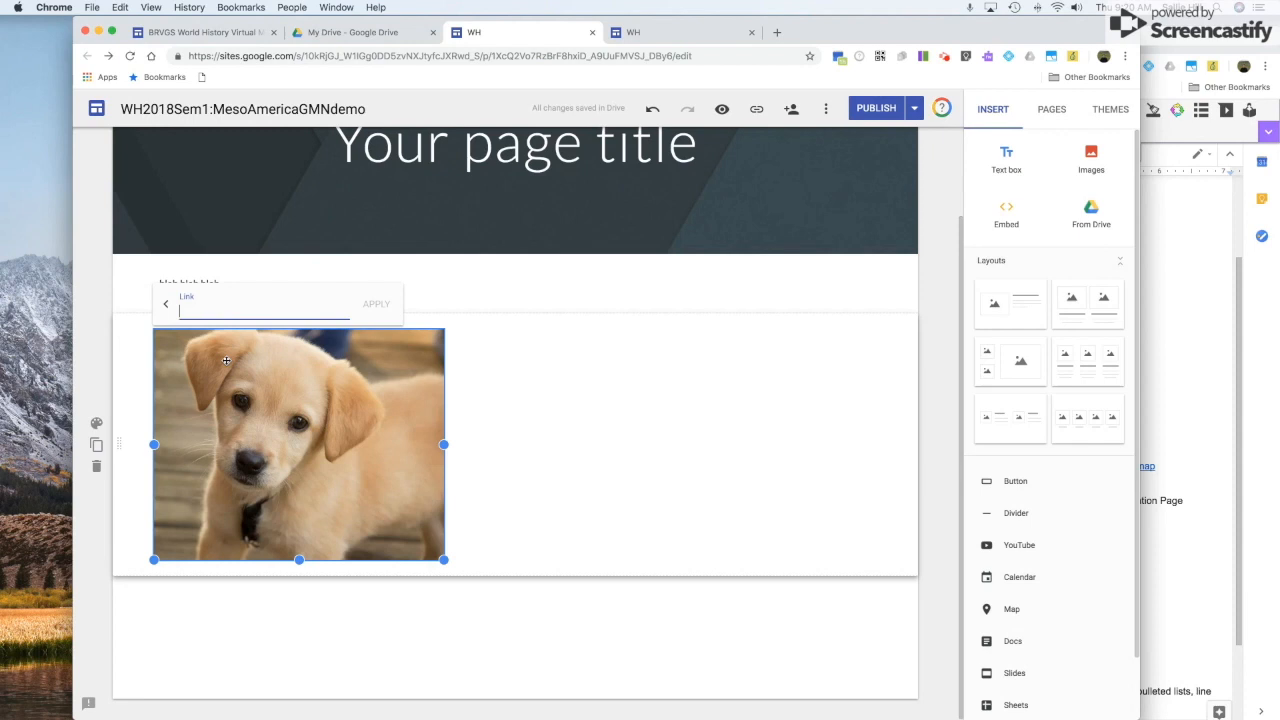
pyautogui.click(166, 303)
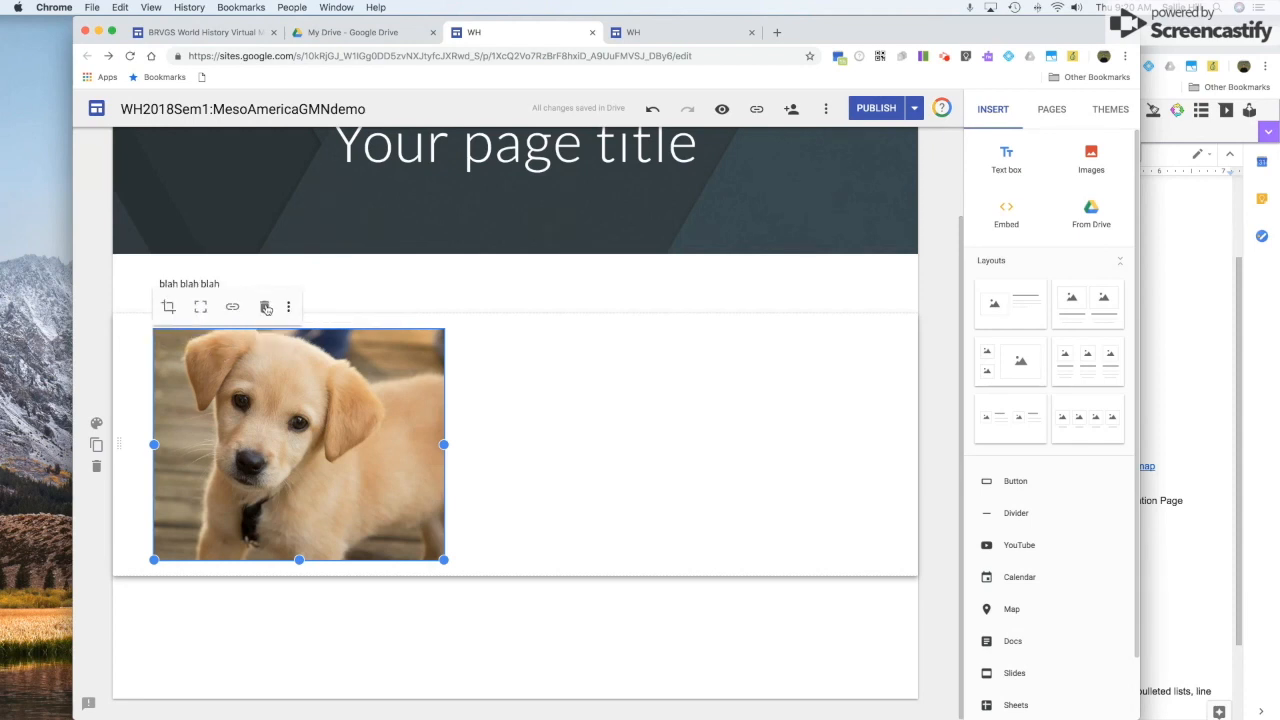
pyautogui.click(289, 308)
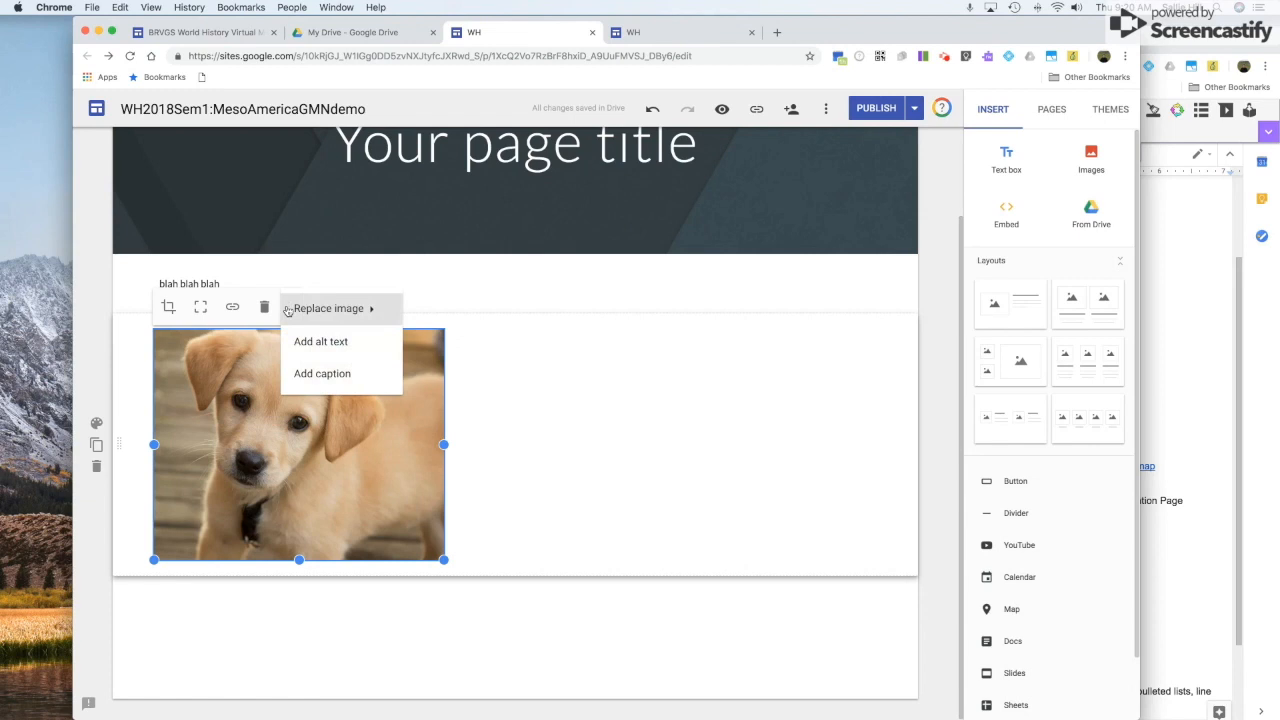
# Caption the puppy photo 'This is a super cute puppy!' and deselect the section.
pyautogui.click(322, 374)
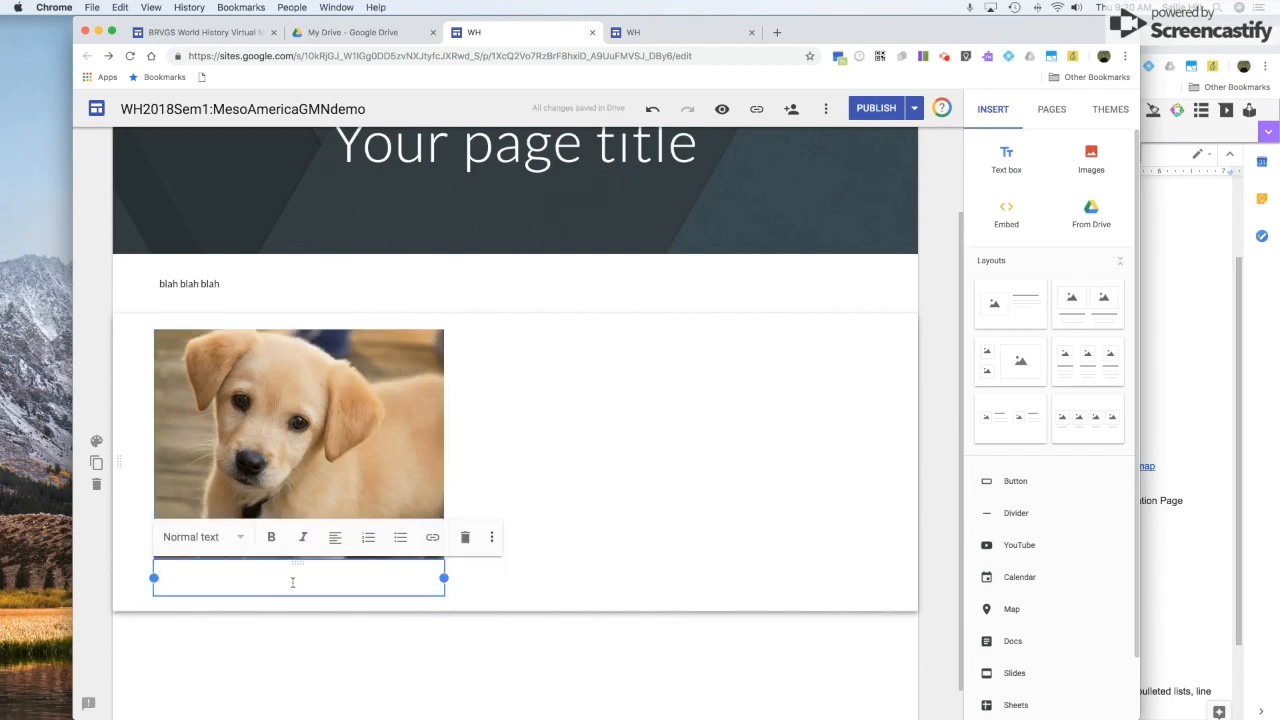
pyautogui.write('This is a super cute puppy!')
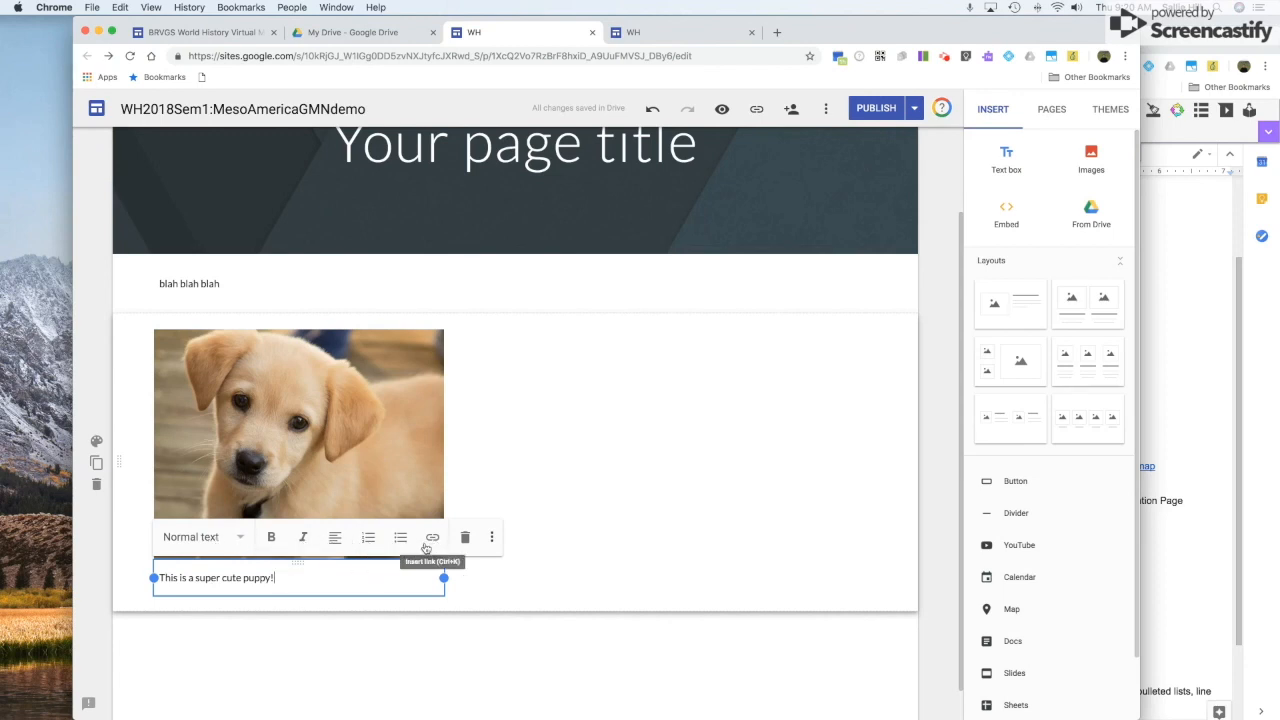
pyautogui.click(514, 577)
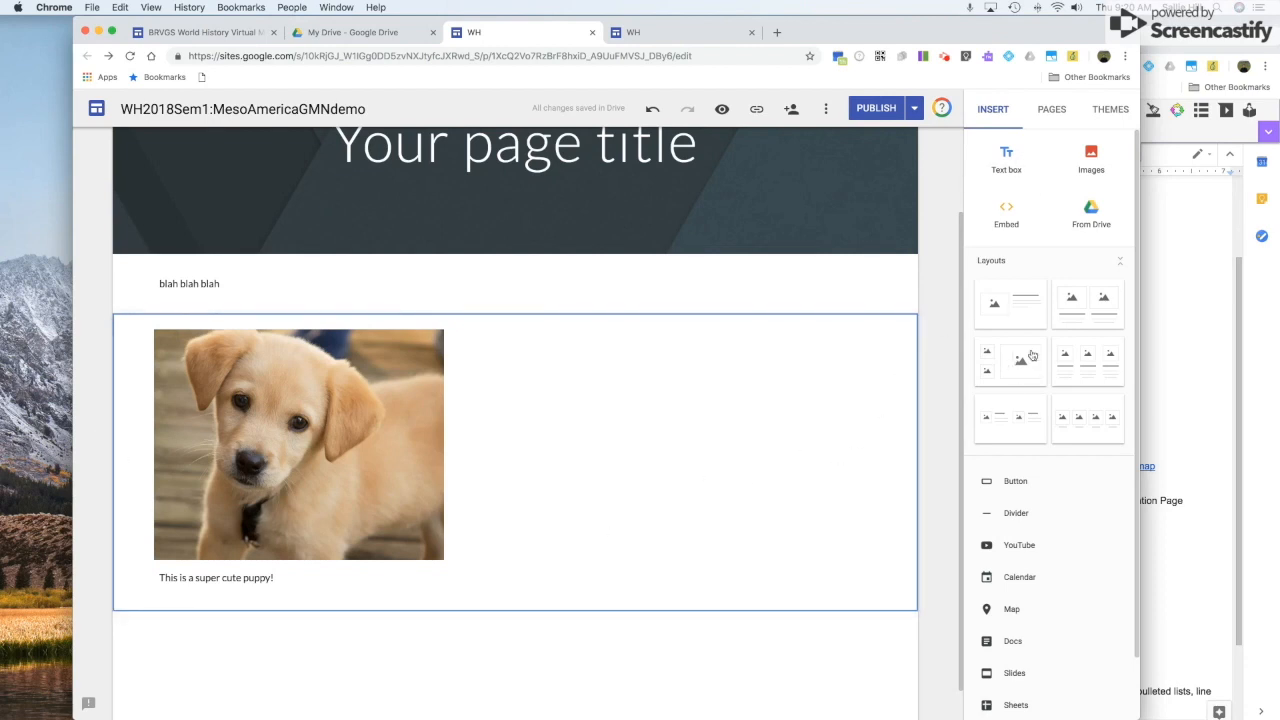
pyautogui.click(711, 636)
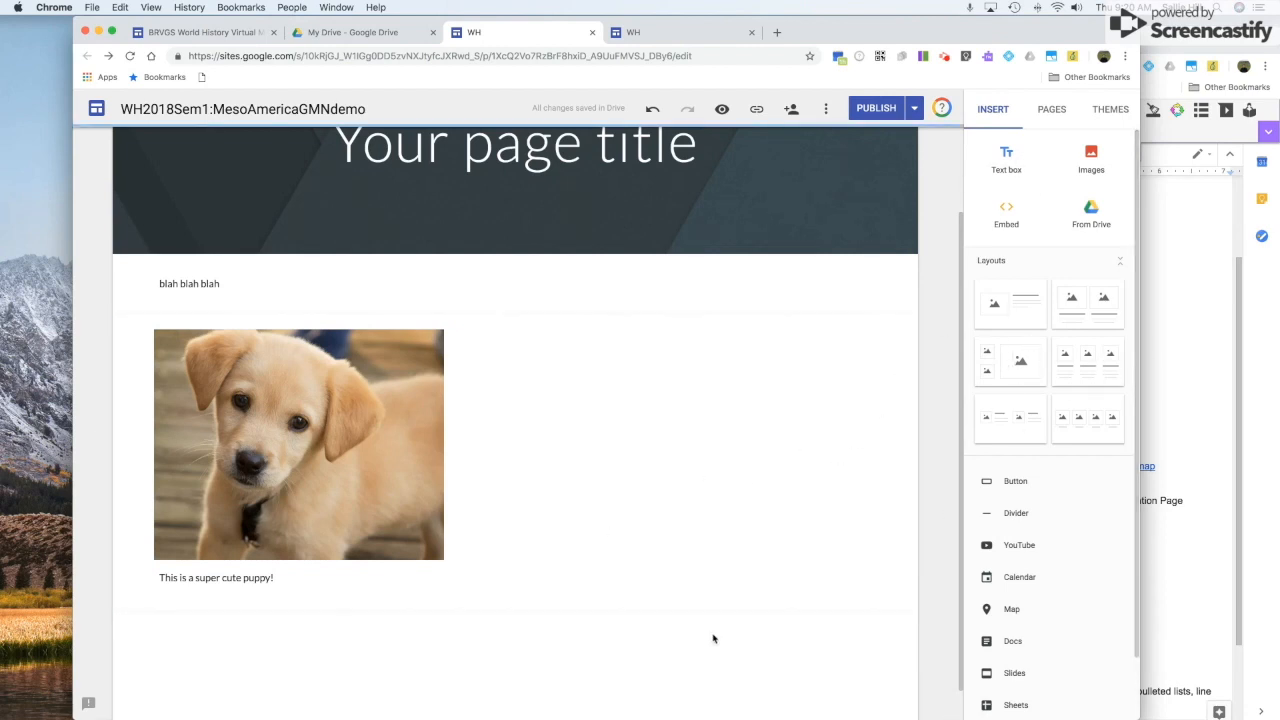
# Insert two three-column image layout sections under the puppy caption, then show the themes.
pyautogui.click(1097, 364)
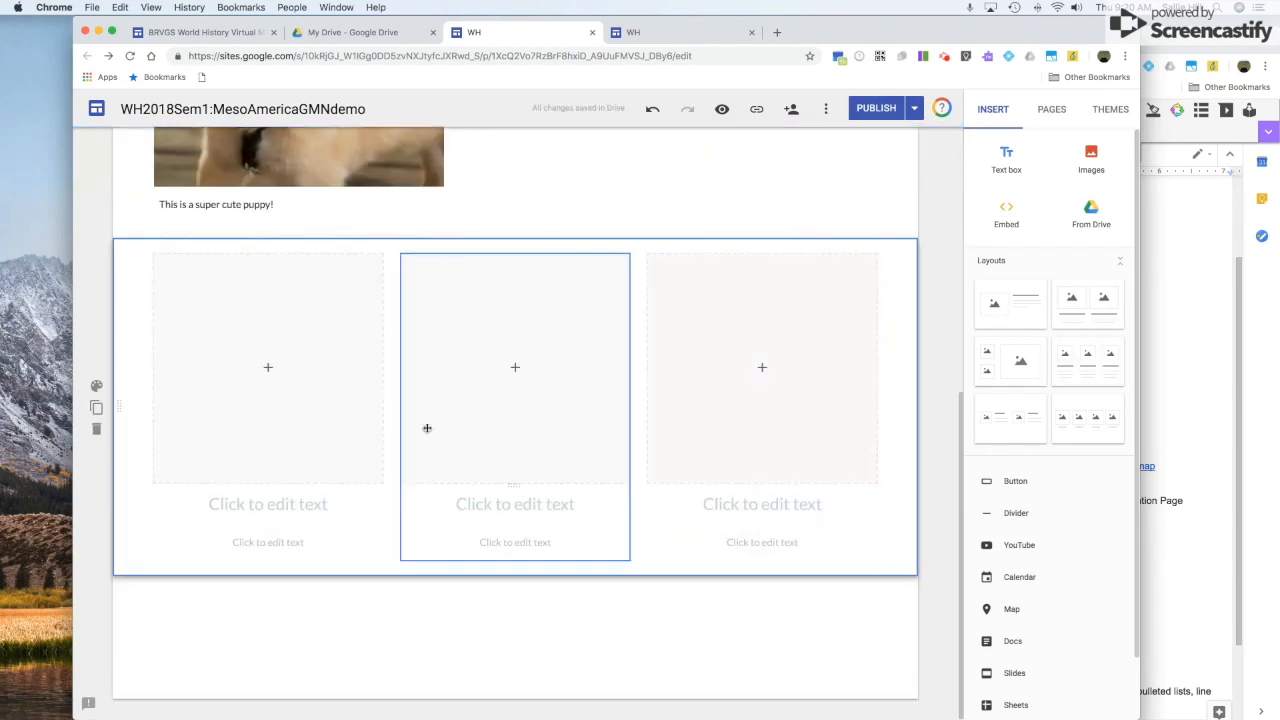
pyautogui.click(1087, 362)
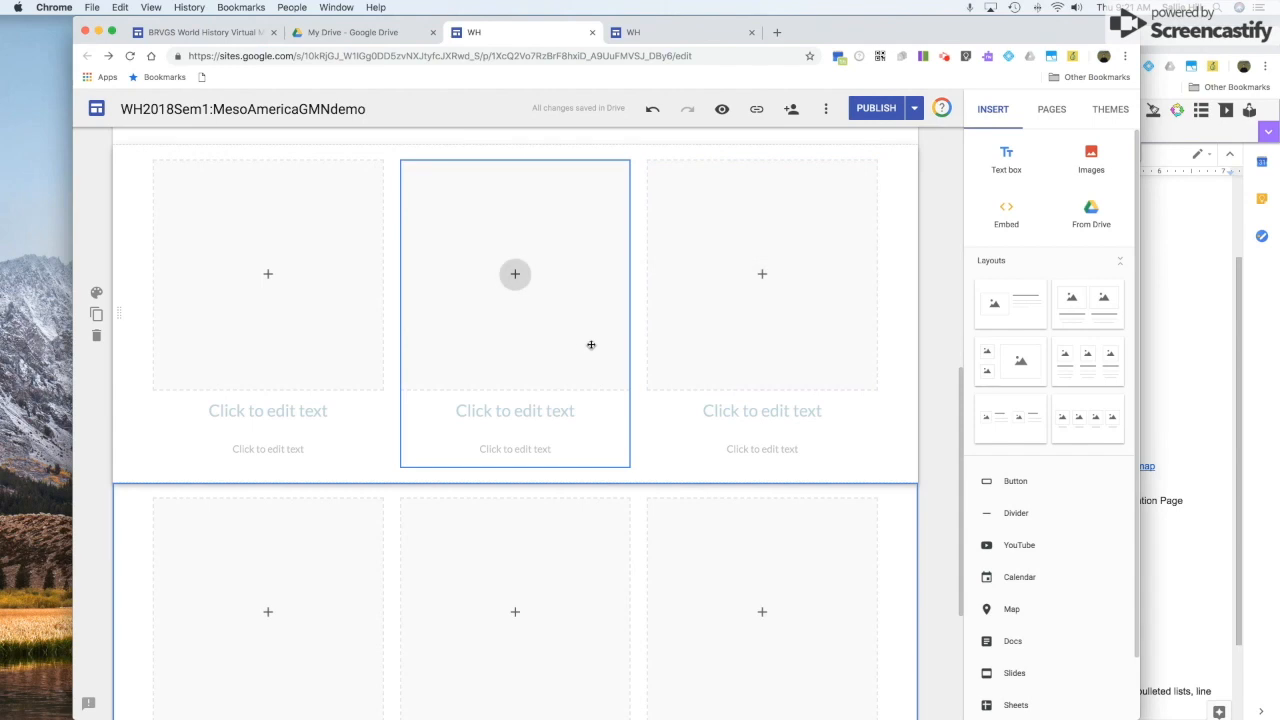
pyautogui.scroll(5, 657, 337)
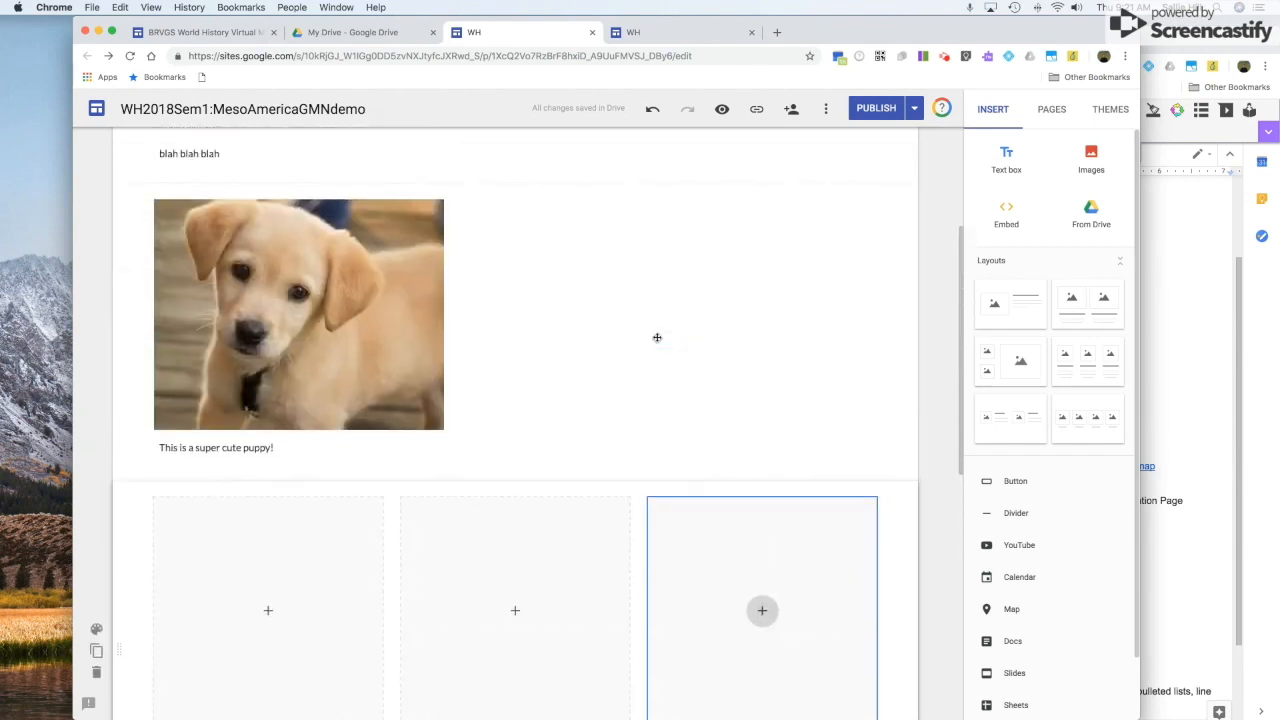
pyautogui.click(1110, 109)
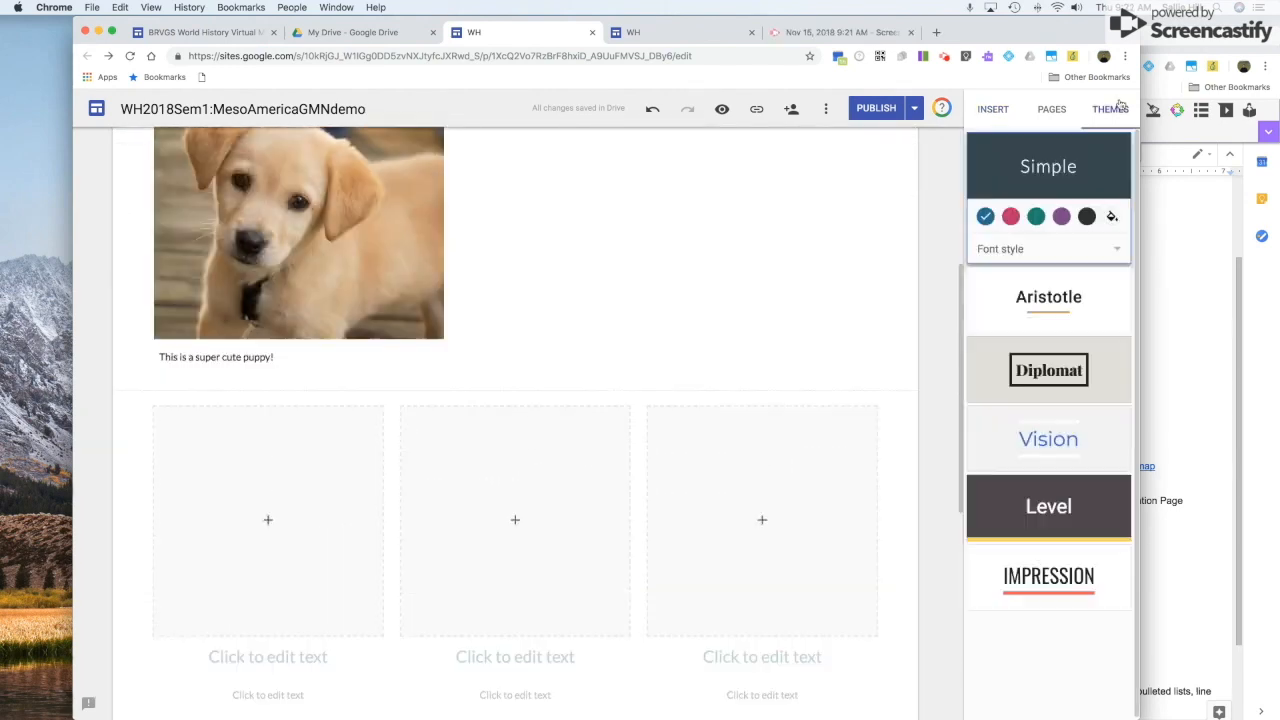
# Apply the Aristotle theme in green and bring up the puppy section's background styles.
pyautogui.click(1041, 307)
pyautogui.scroll(3, 829, 320)
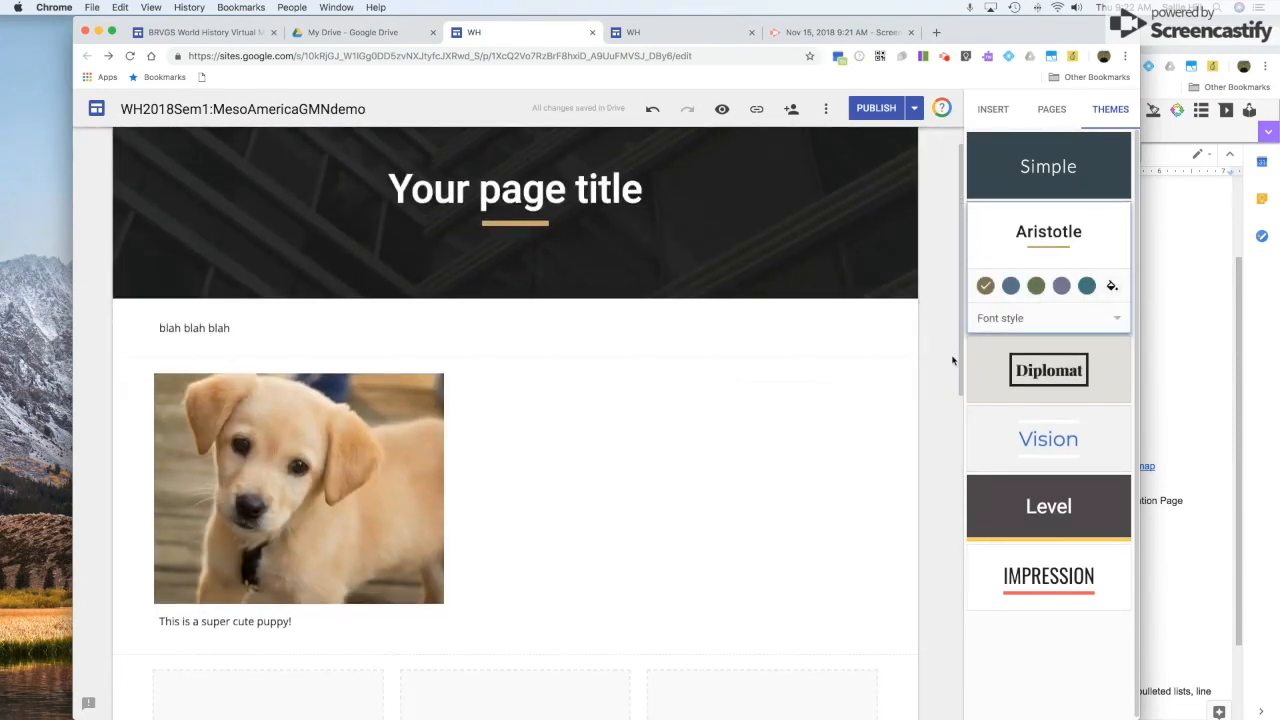
pyautogui.click(1035, 287)
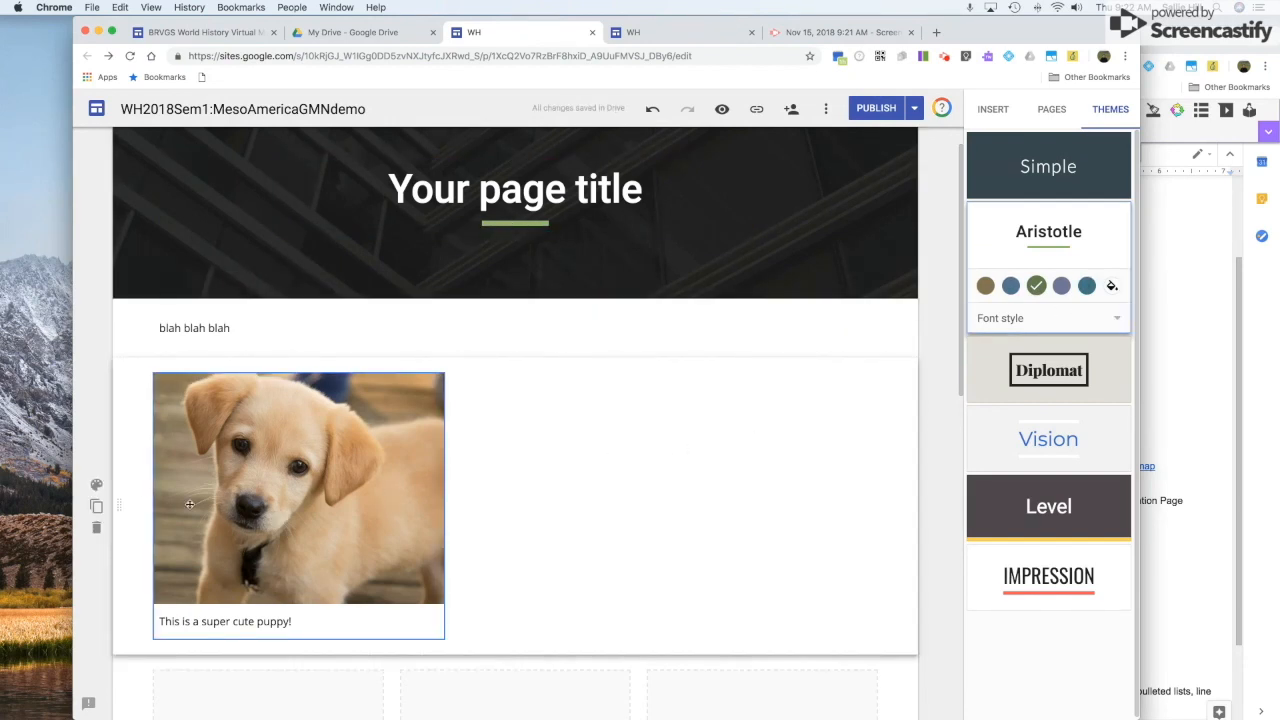
pyautogui.click(97, 486)
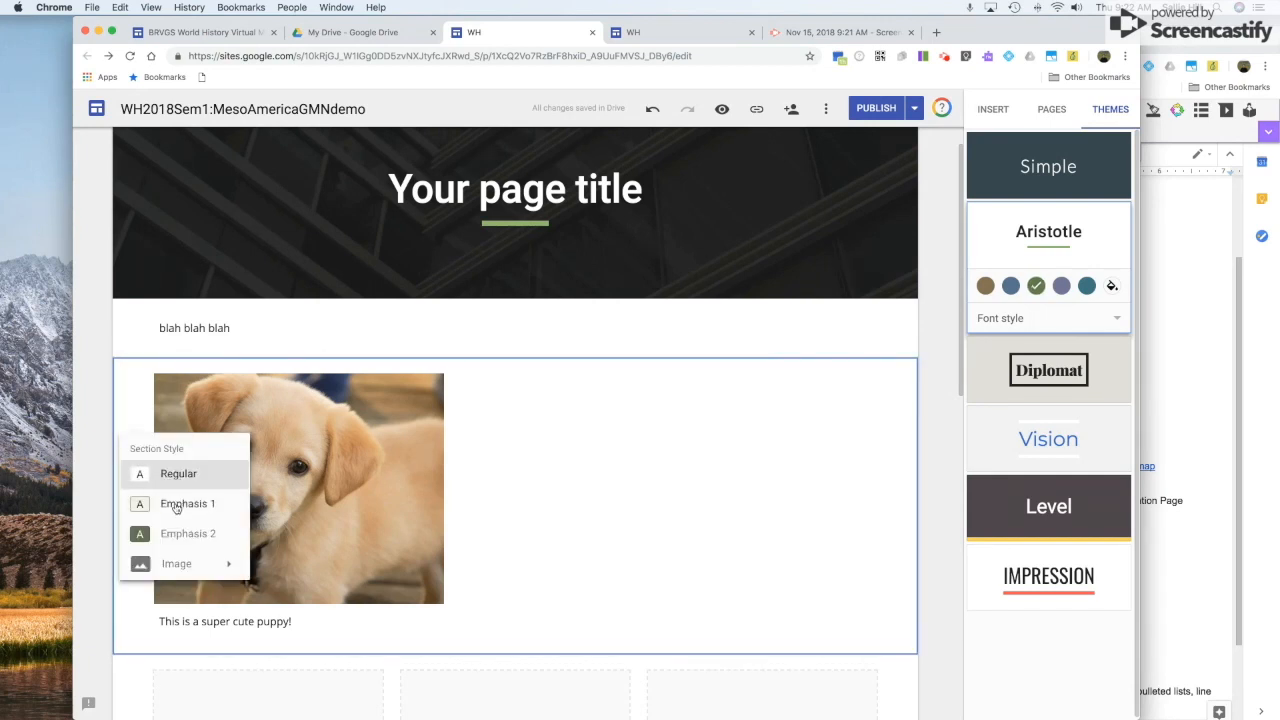
# Set the puppy section background to dark green Emphasis 2 after trying Emphasis 1.
pyautogui.click(176, 506)
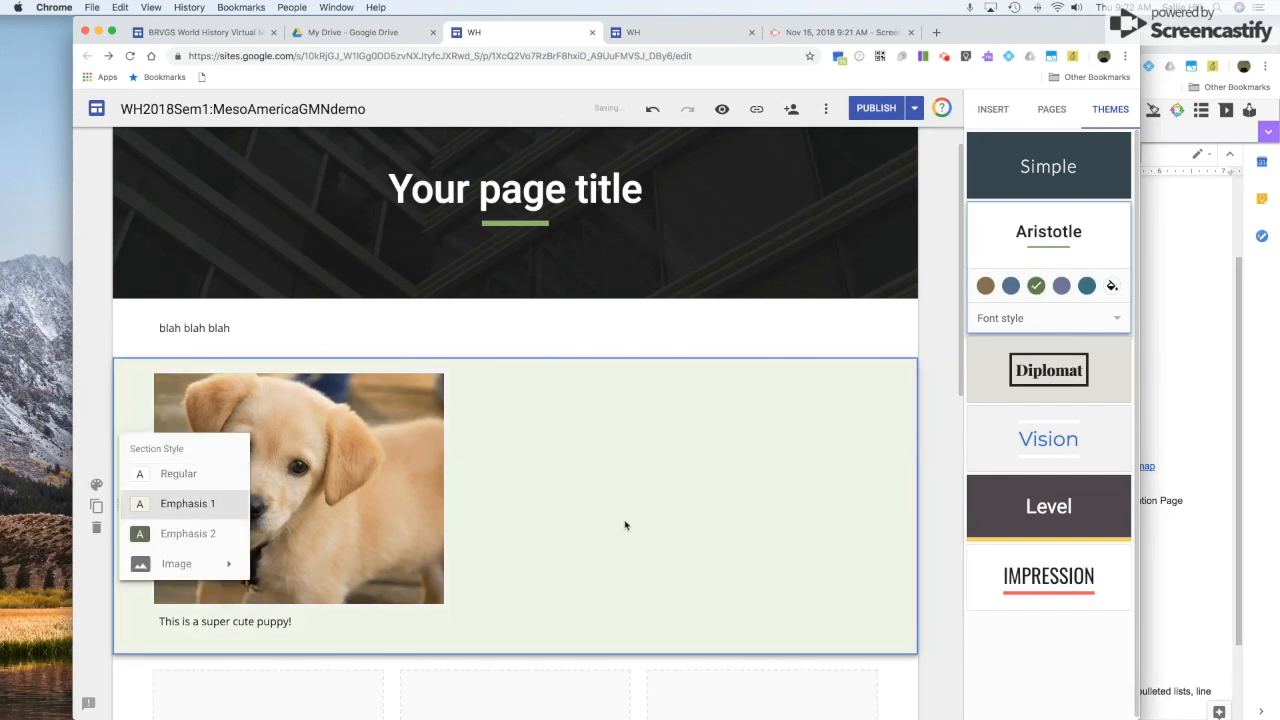
pyautogui.scroll(-2, 625, 525)
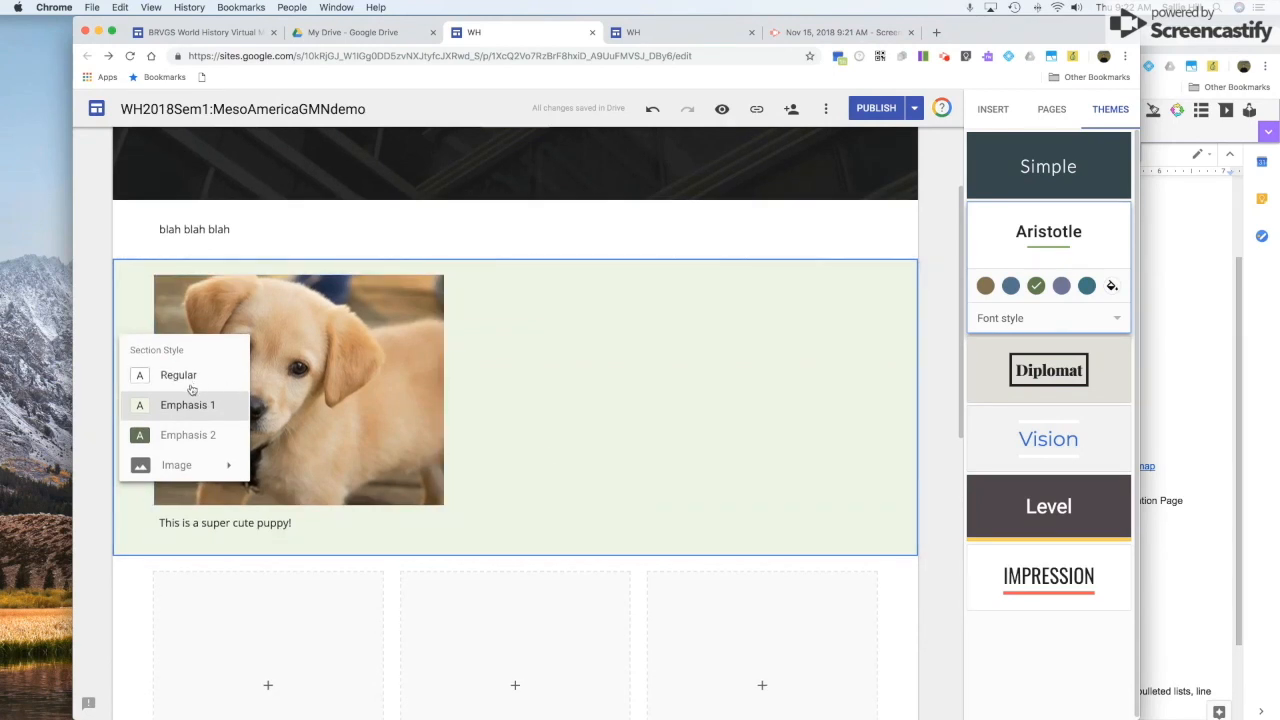
pyautogui.click(186, 440)
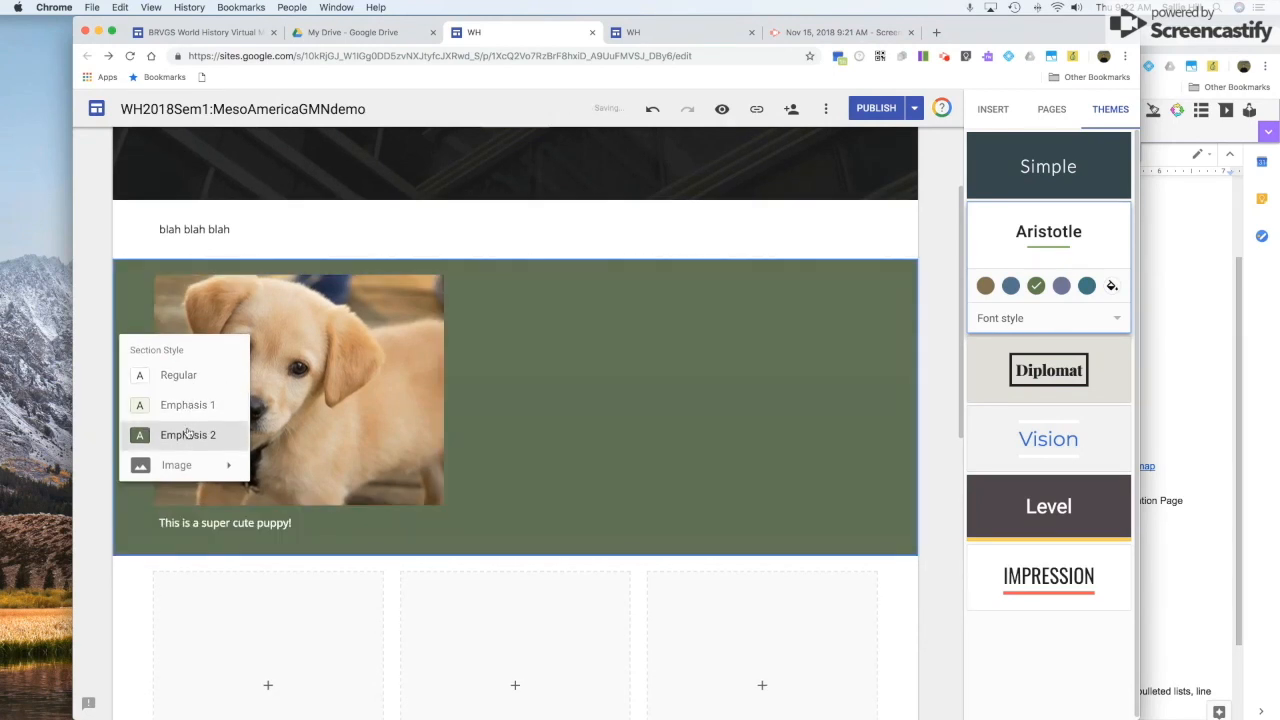
pyautogui.click(189, 405)
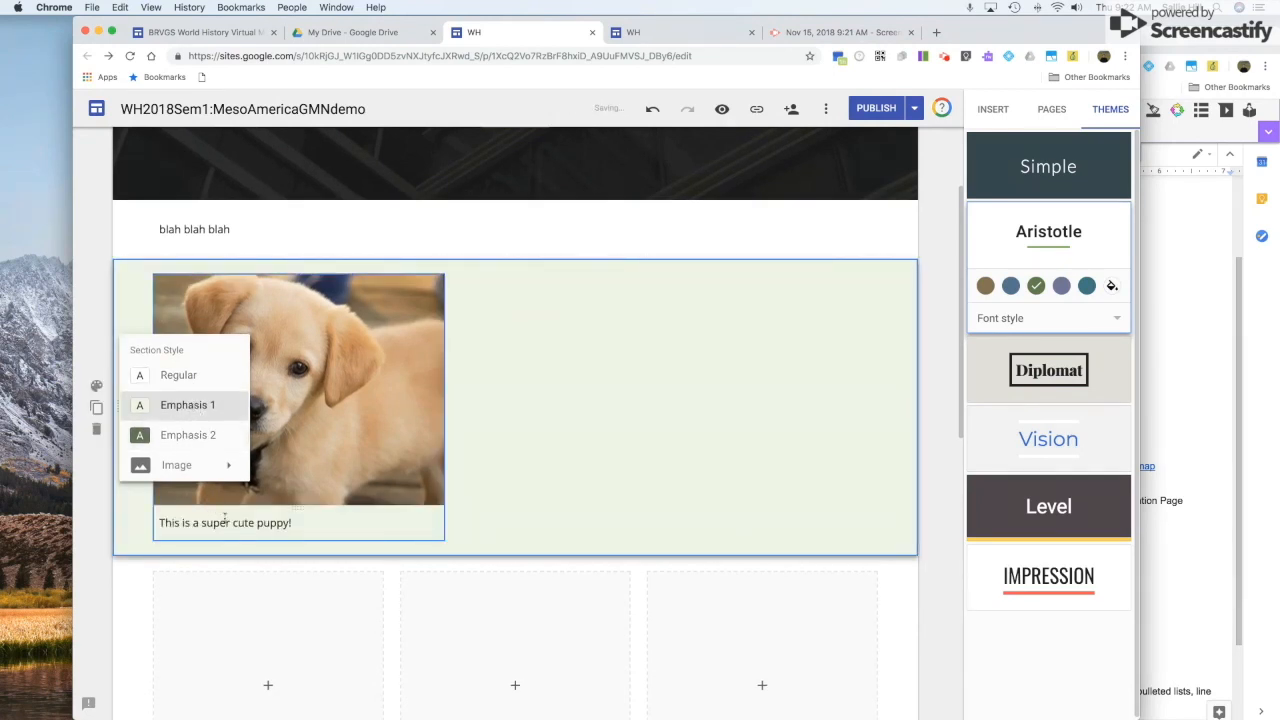
pyautogui.click(186, 436)
pyautogui.moveTo(226, 466)
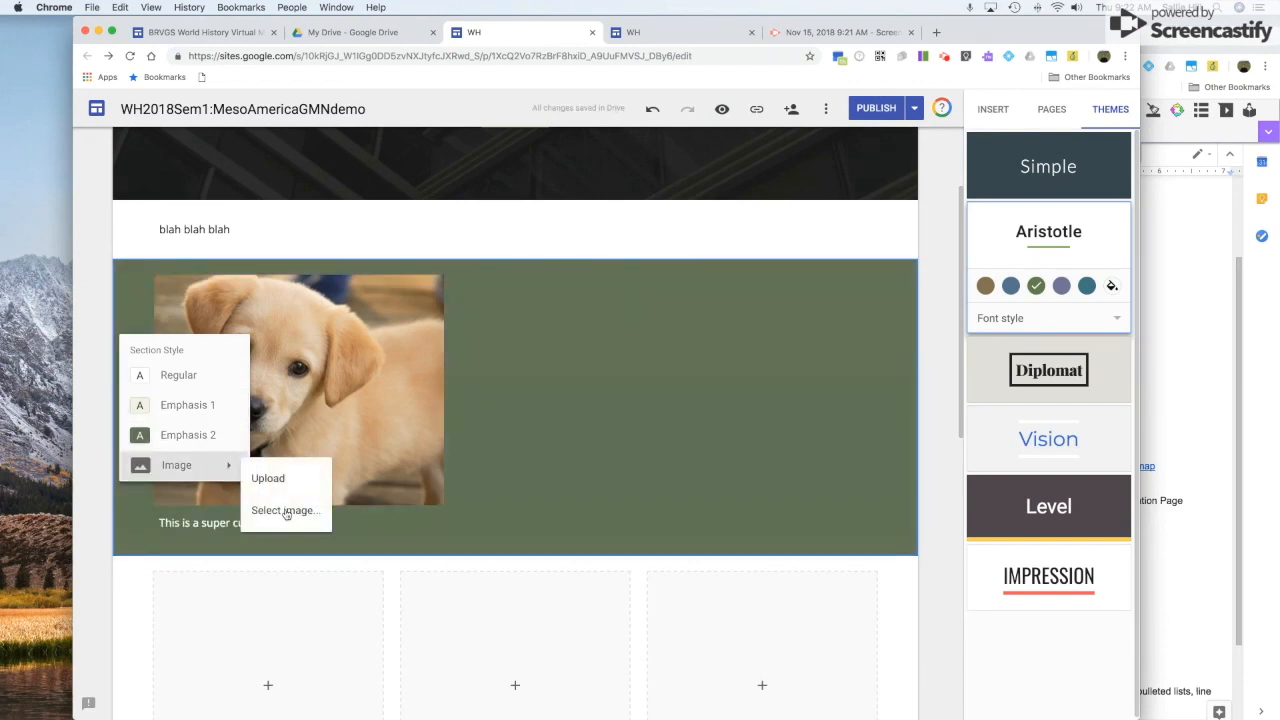
# Use the blue ocean-waves gallery photo as the puppy section's background image.
pyautogui.click(286, 511)
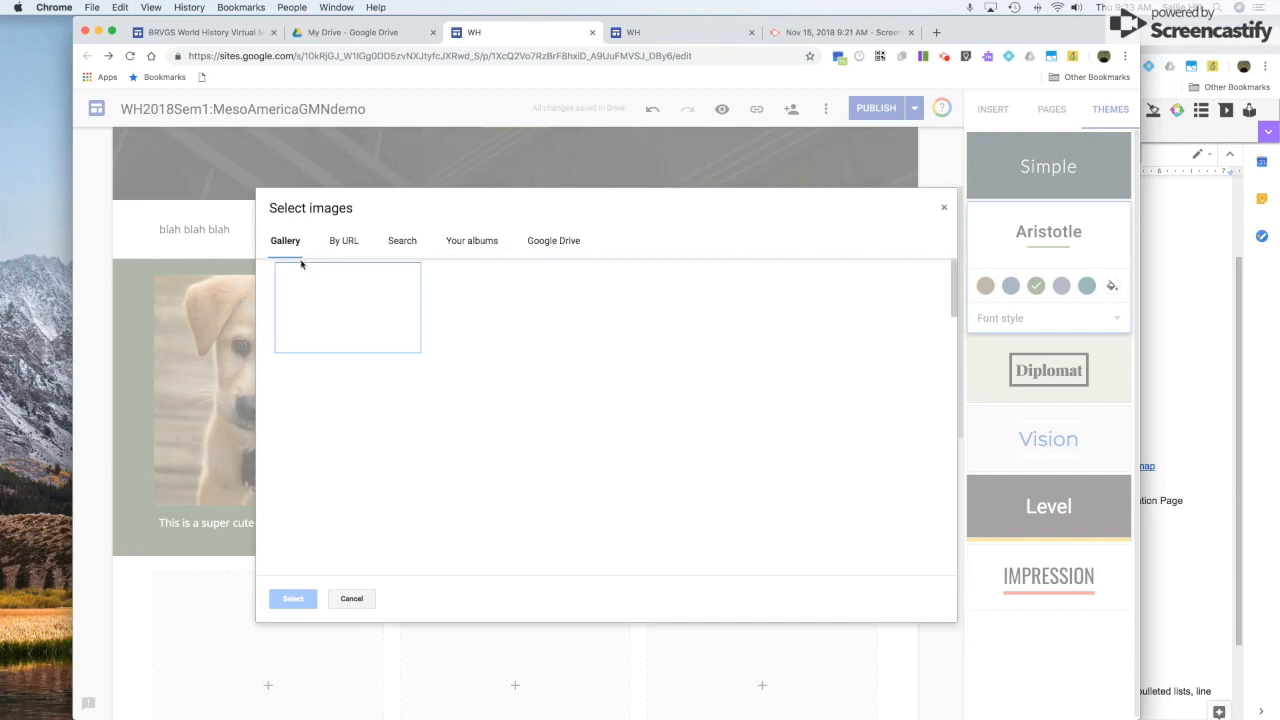
pyautogui.click(339, 243)
pyautogui.click(285, 242)
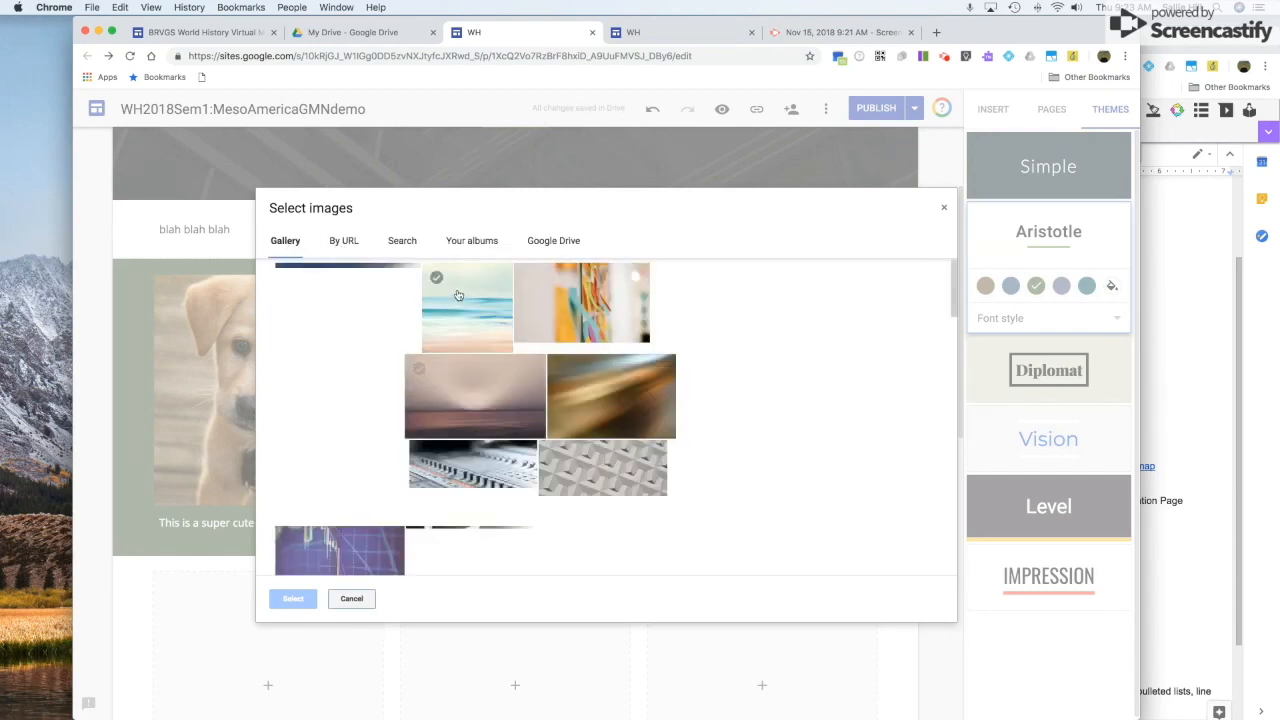
pyautogui.click(462, 298)
pyautogui.click(292, 598)
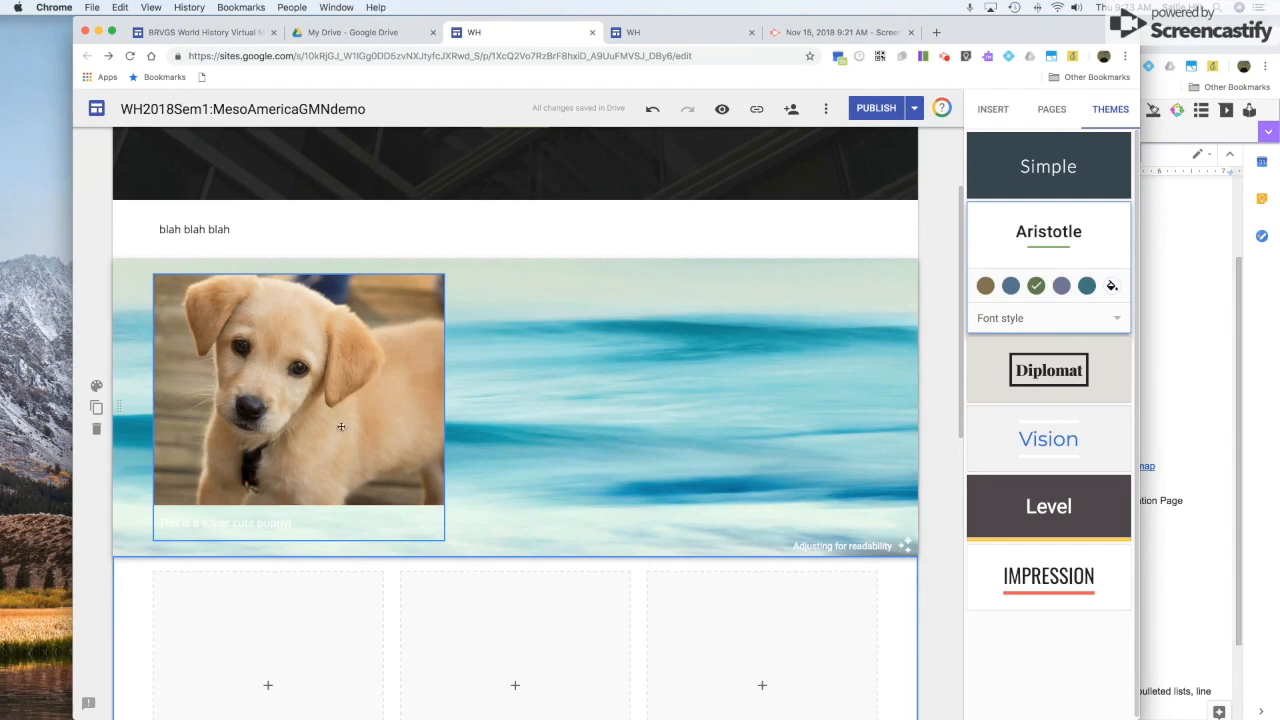
pyautogui.scroll(3, 690, 422)
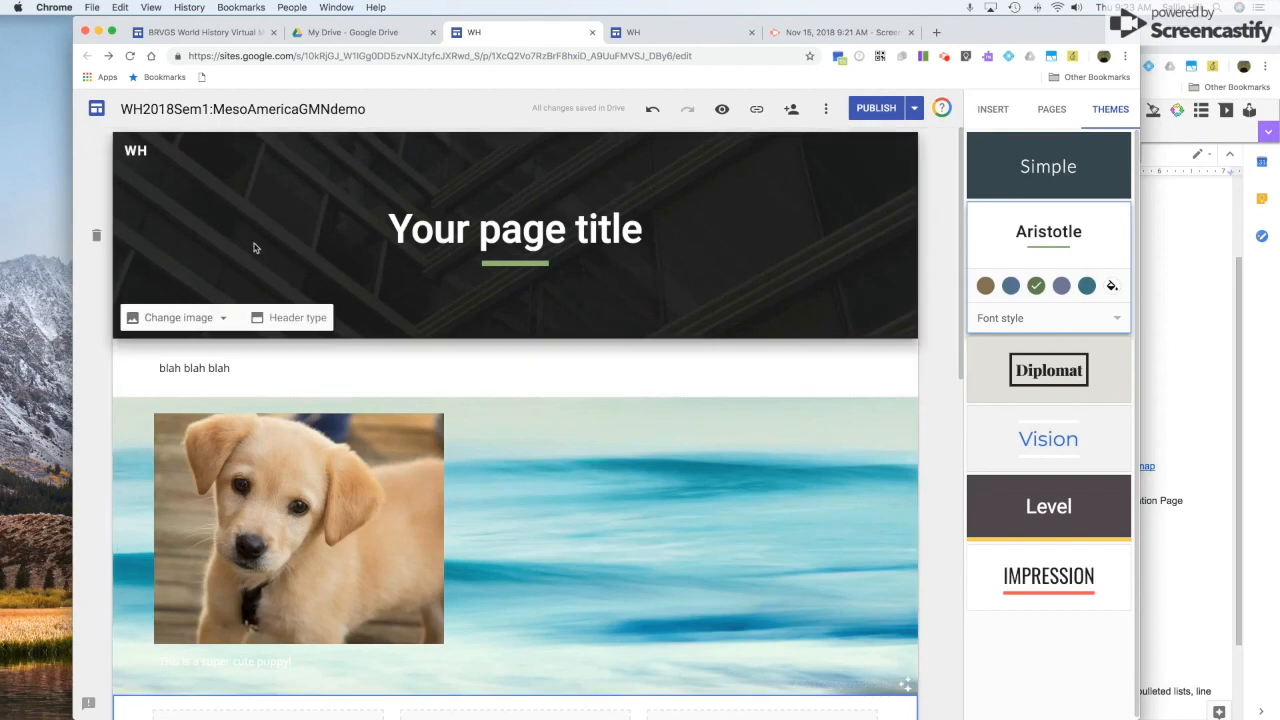
# Close the header's Change image options and display the site's Pages list.
pyautogui.click(207, 317)
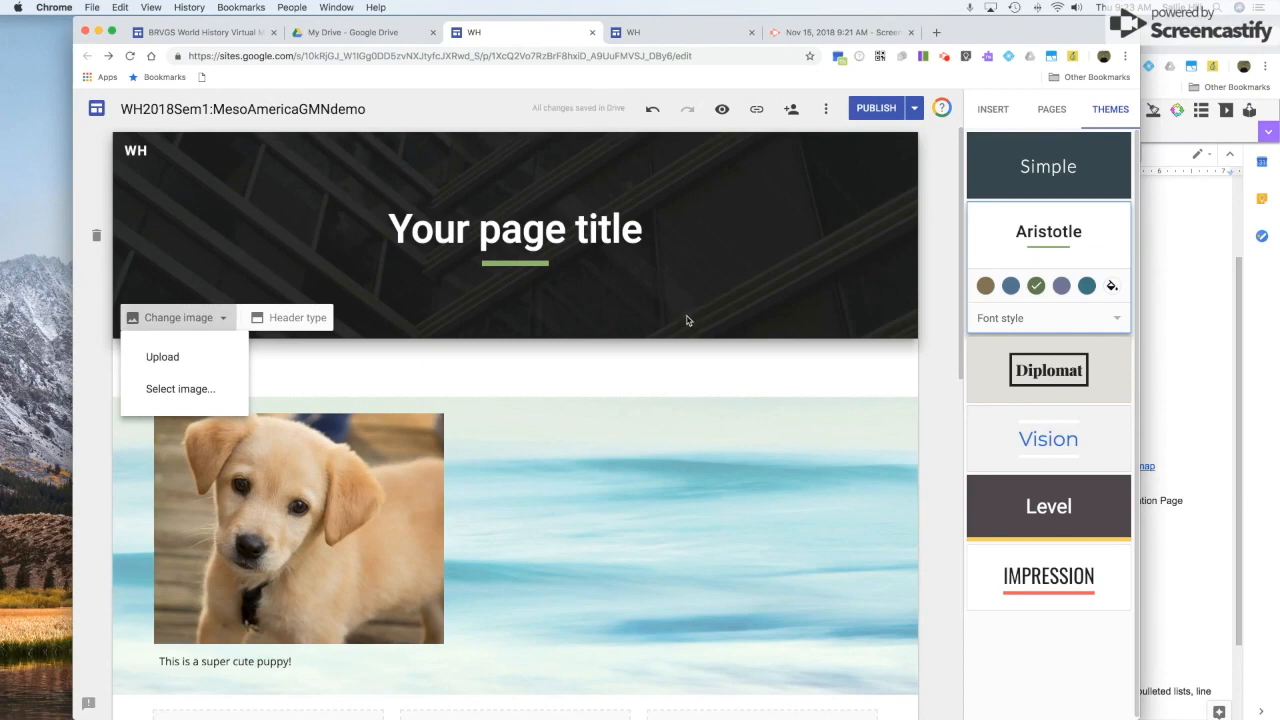
pyautogui.scroll(-2, 734, 344)
pyautogui.scroll(2, 734, 346)
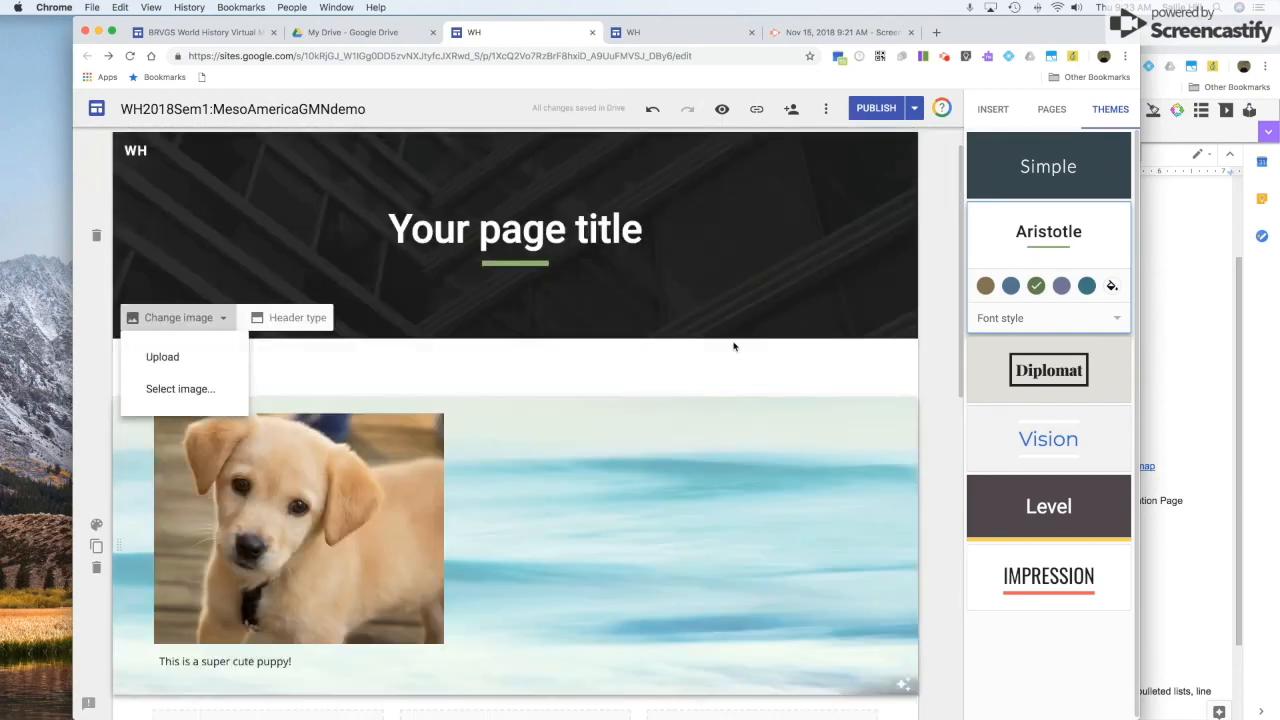
pyautogui.click(1051, 115)
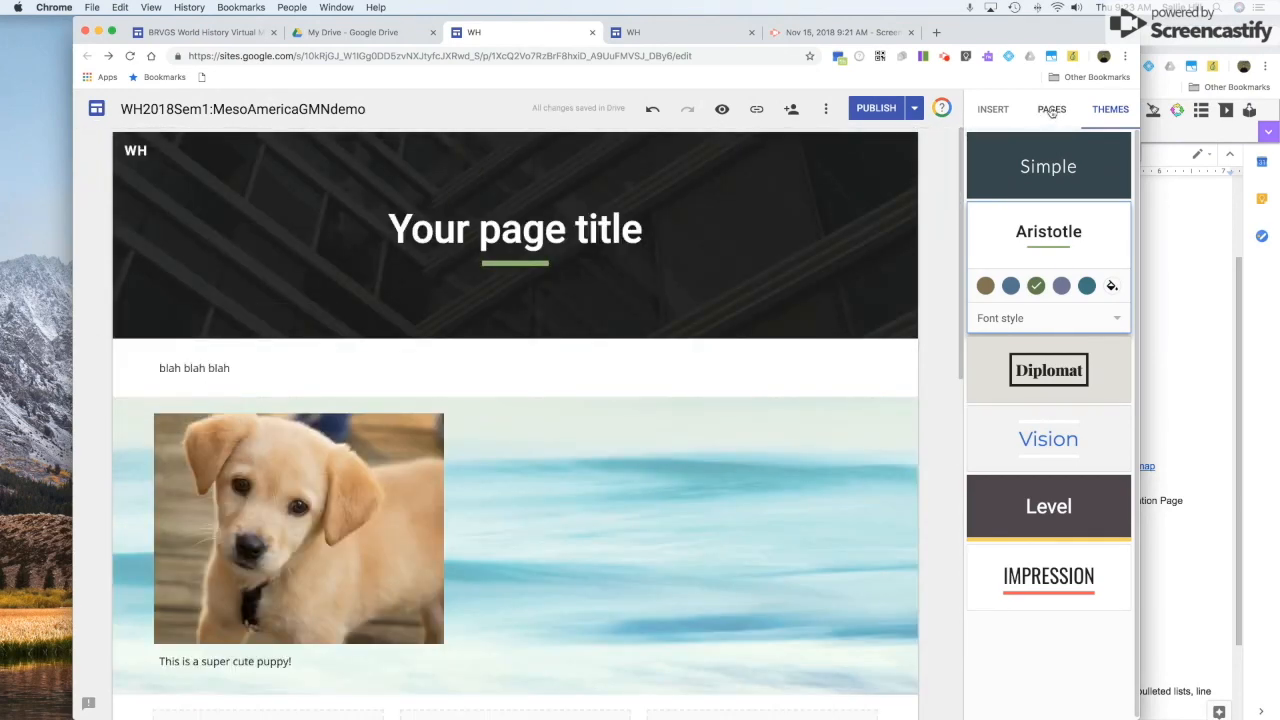
pyautogui.click(1051, 112)
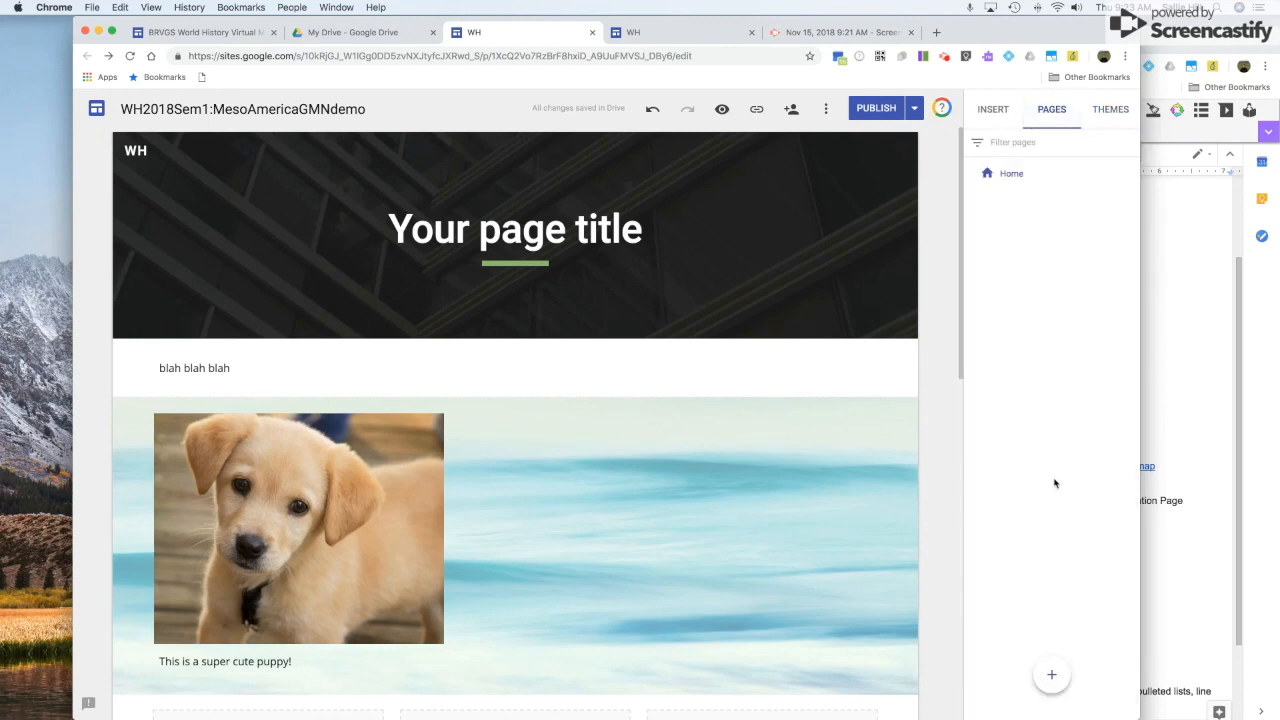
# Create a new site page named 'Inventions' from the Pages panel.
pyautogui.moveTo(1052, 676)
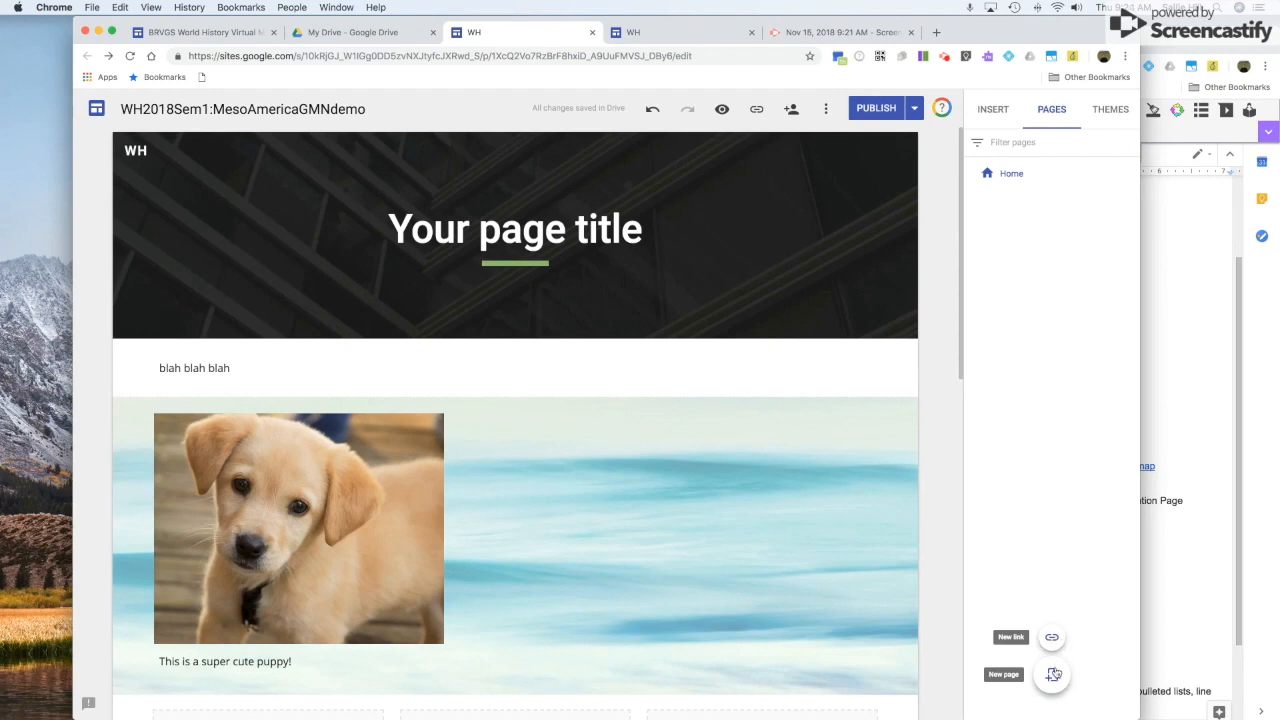
pyautogui.click(1052, 676)
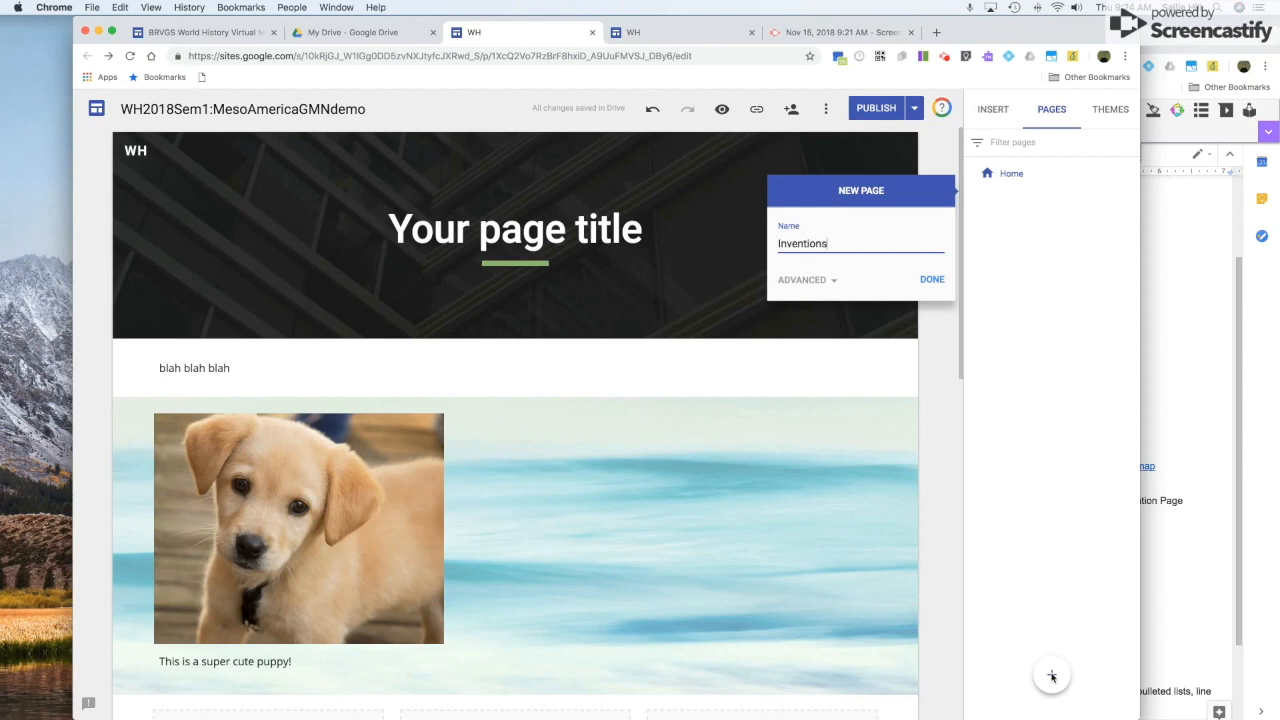
pyautogui.click(943, 283)
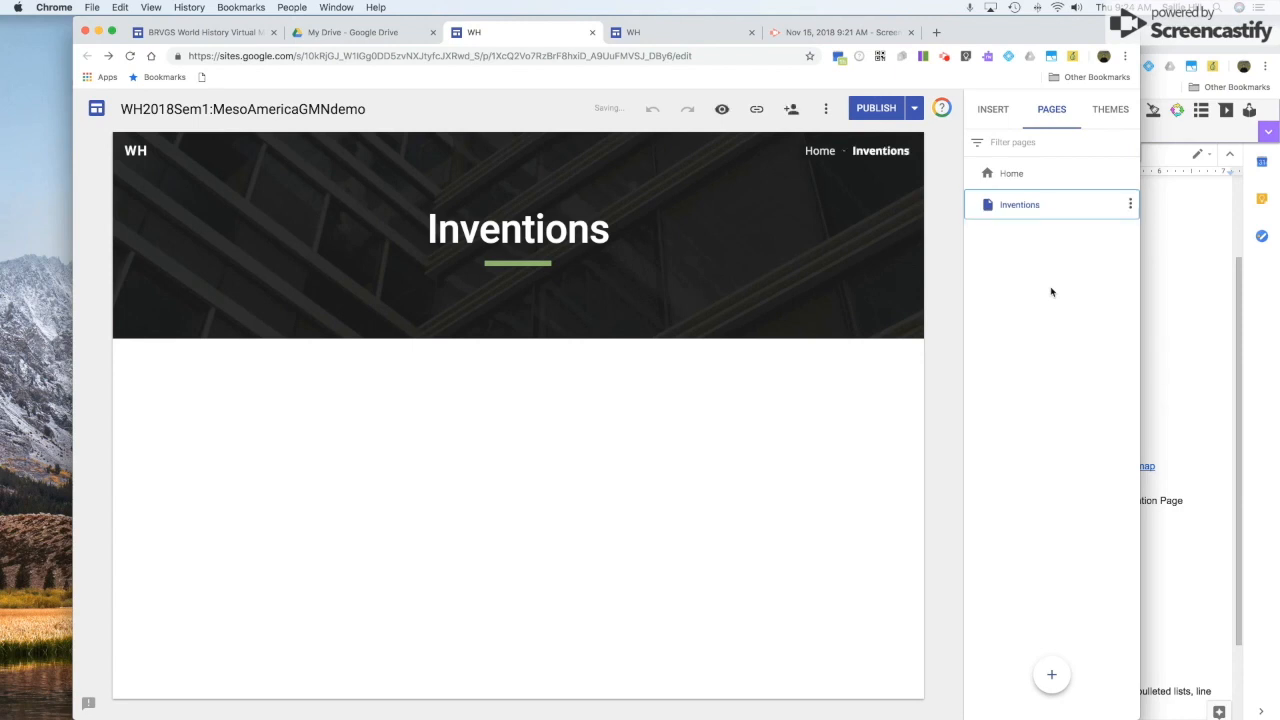
# Add a subpage named 'Inventiuon' under the Inventions page.
pyautogui.click(1130, 204)
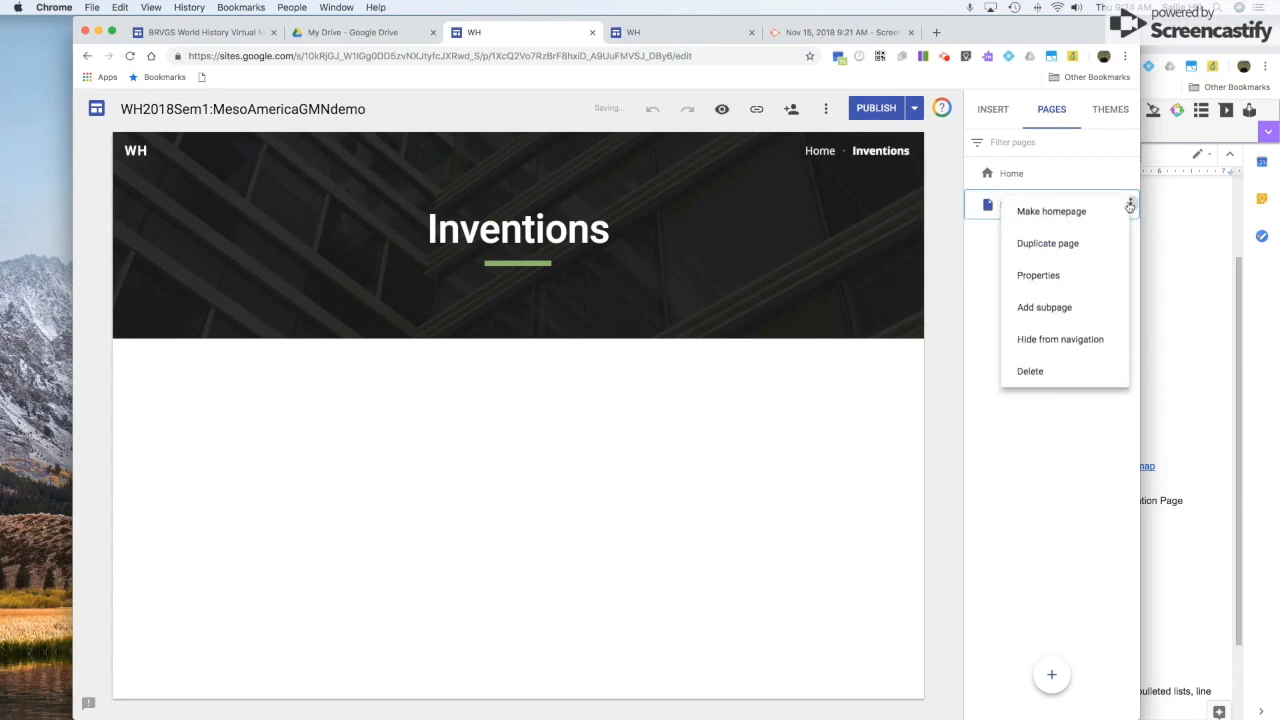
pyautogui.click(1056, 307)
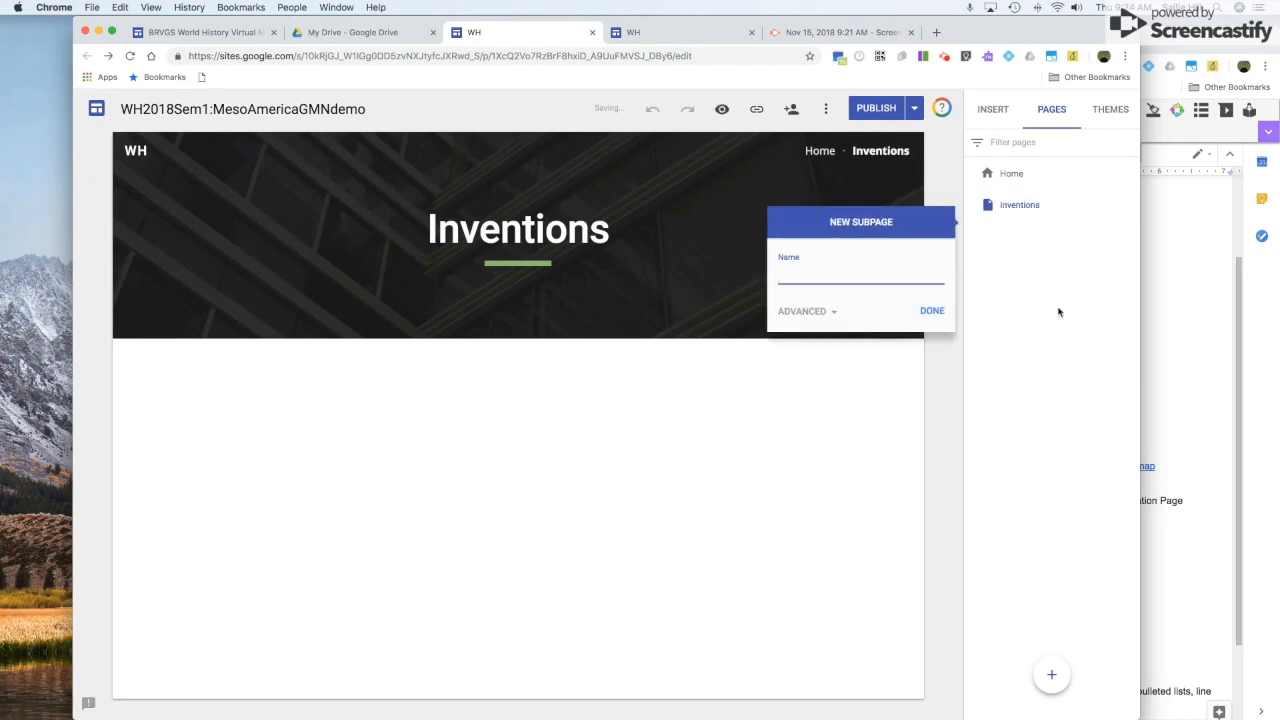
pyautogui.write('Inventiuon 1')
pyautogui.click(930, 310)
# Add a second subpage named 'Invention 2' under Inventions.
pyautogui.click(1131, 204)
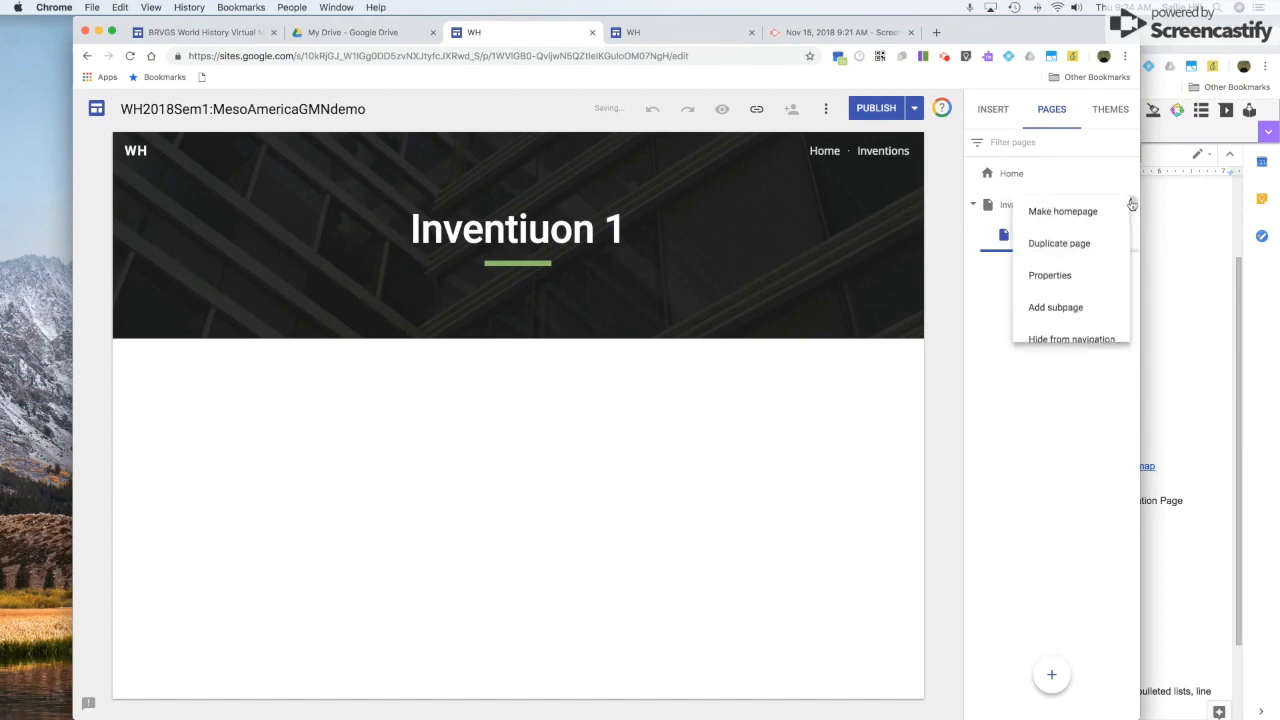
pyautogui.click(1080, 306)
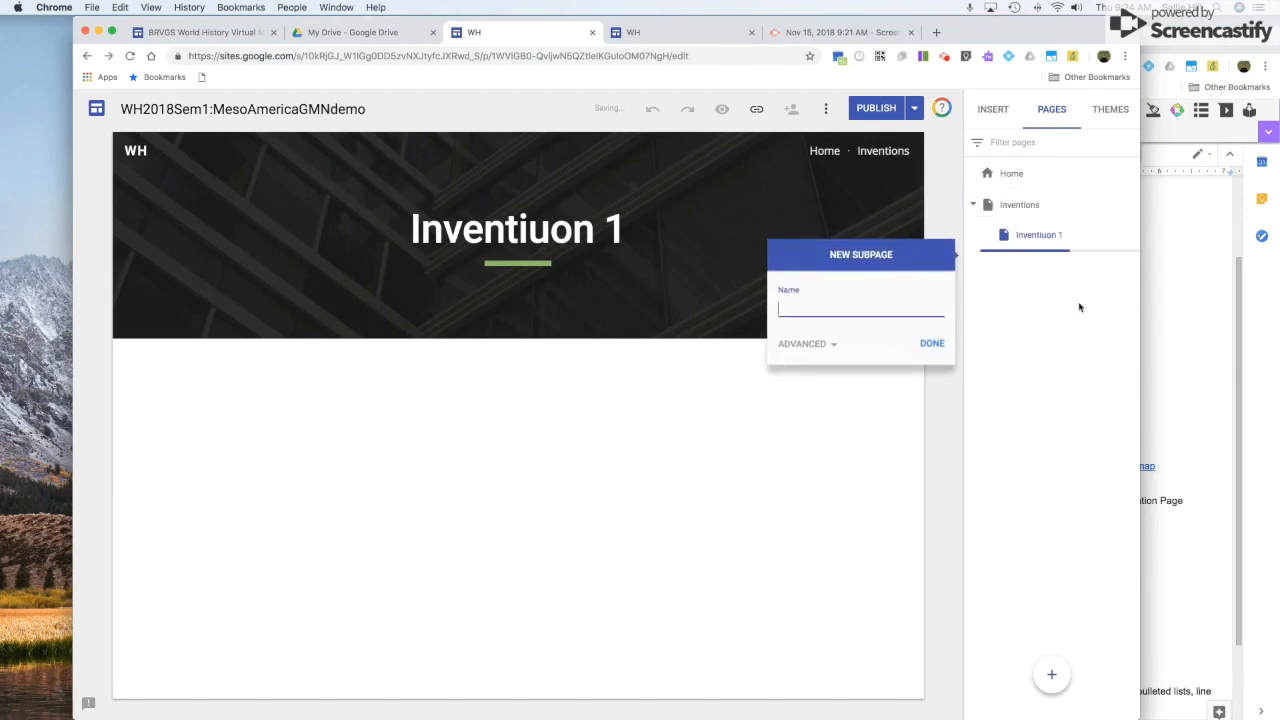
pyautogui.write('Invention 2')
pyautogui.press('Return')
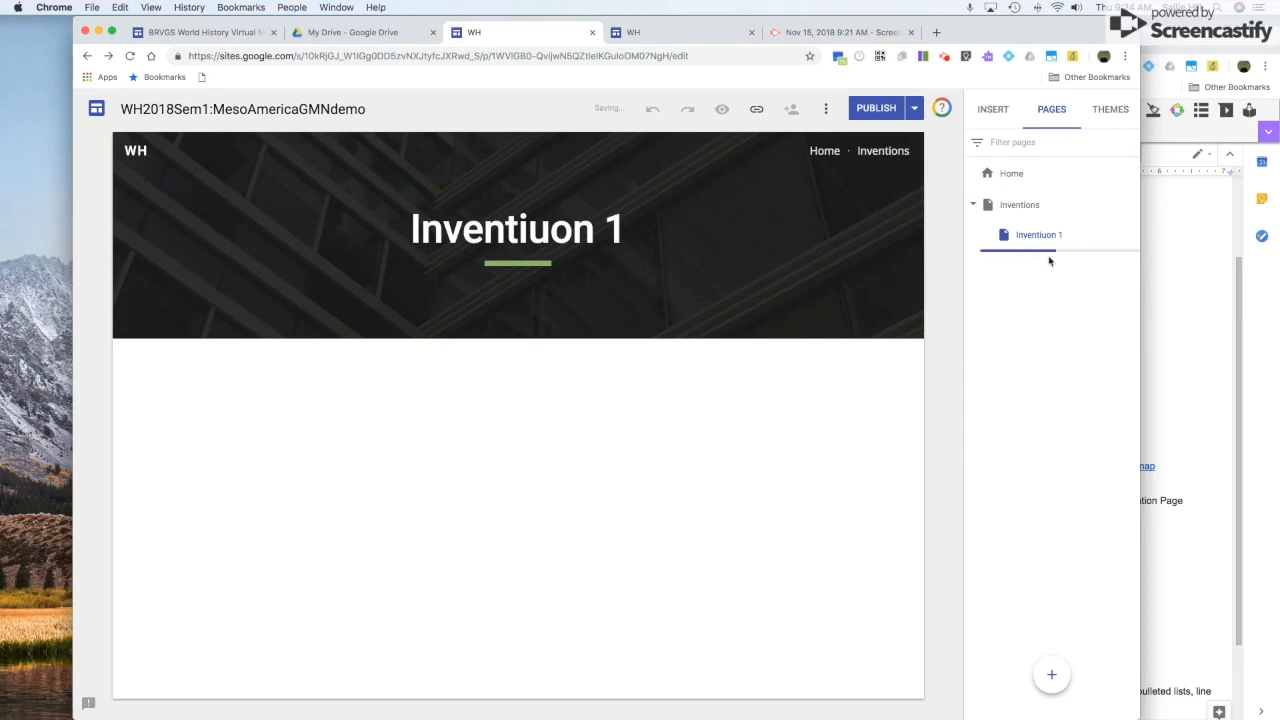
# Add another subpage named 'Inventiuon 2' under the Inventions page.
pyautogui.click(1056, 207)
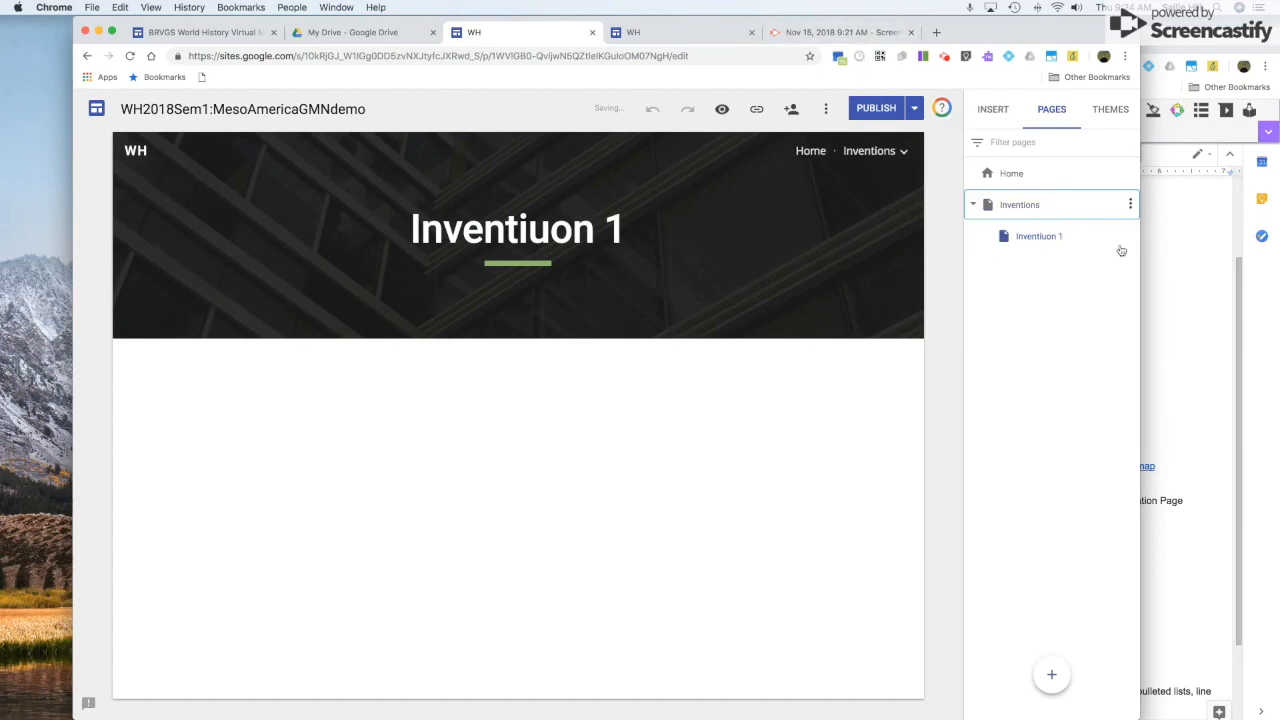
pyautogui.click(1130, 204)
pyautogui.click(1079, 308)
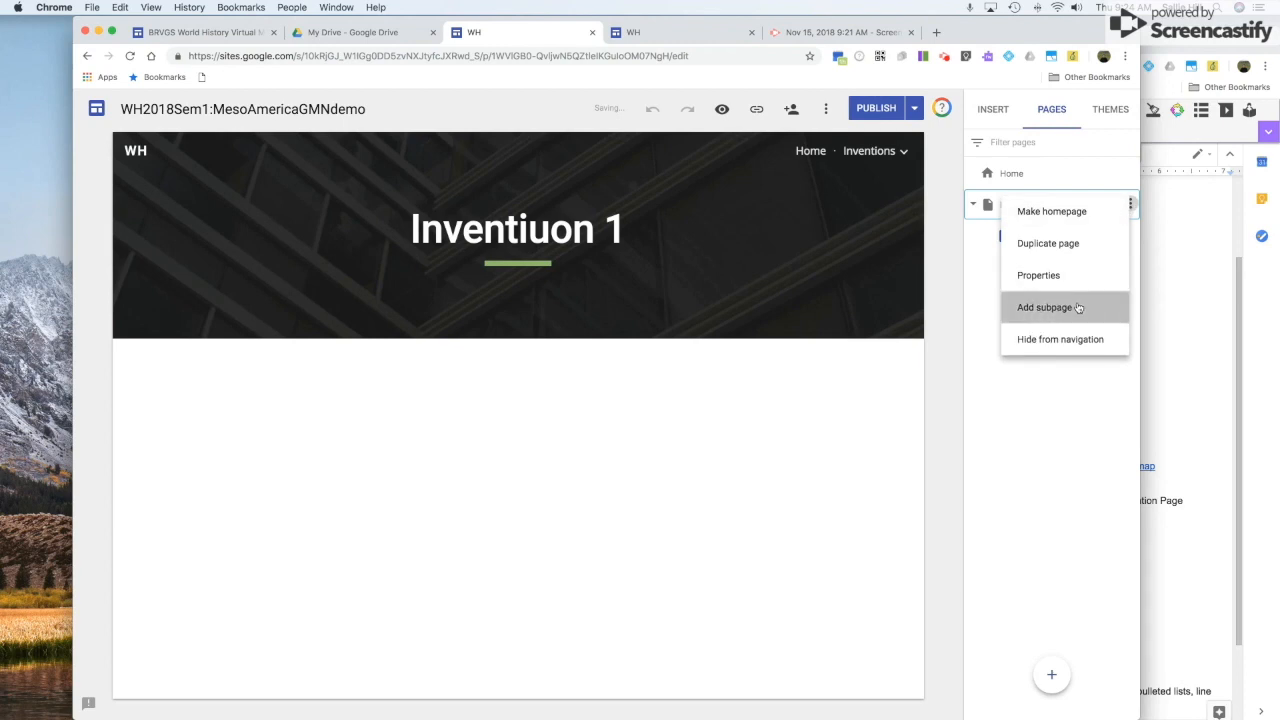
pyautogui.write('Inventiuon 2')
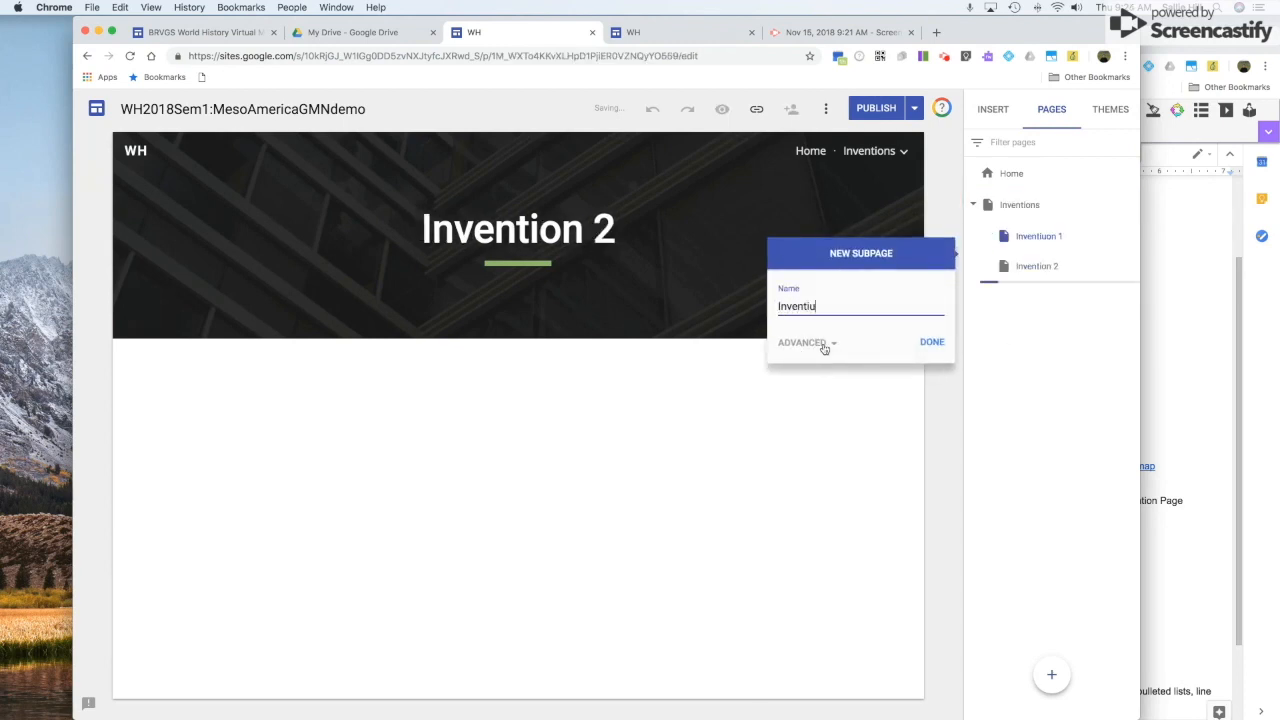
pyautogui.click(934, 342)
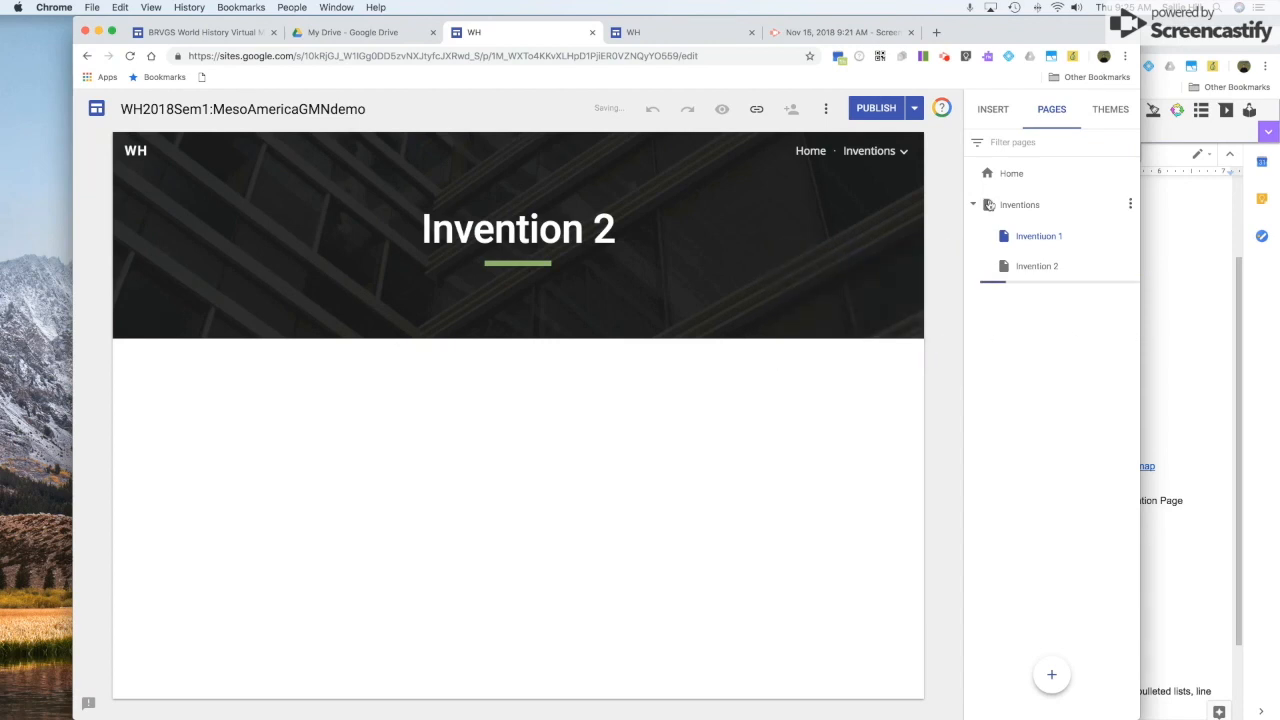
pyautogui.moveTo(906, 160)
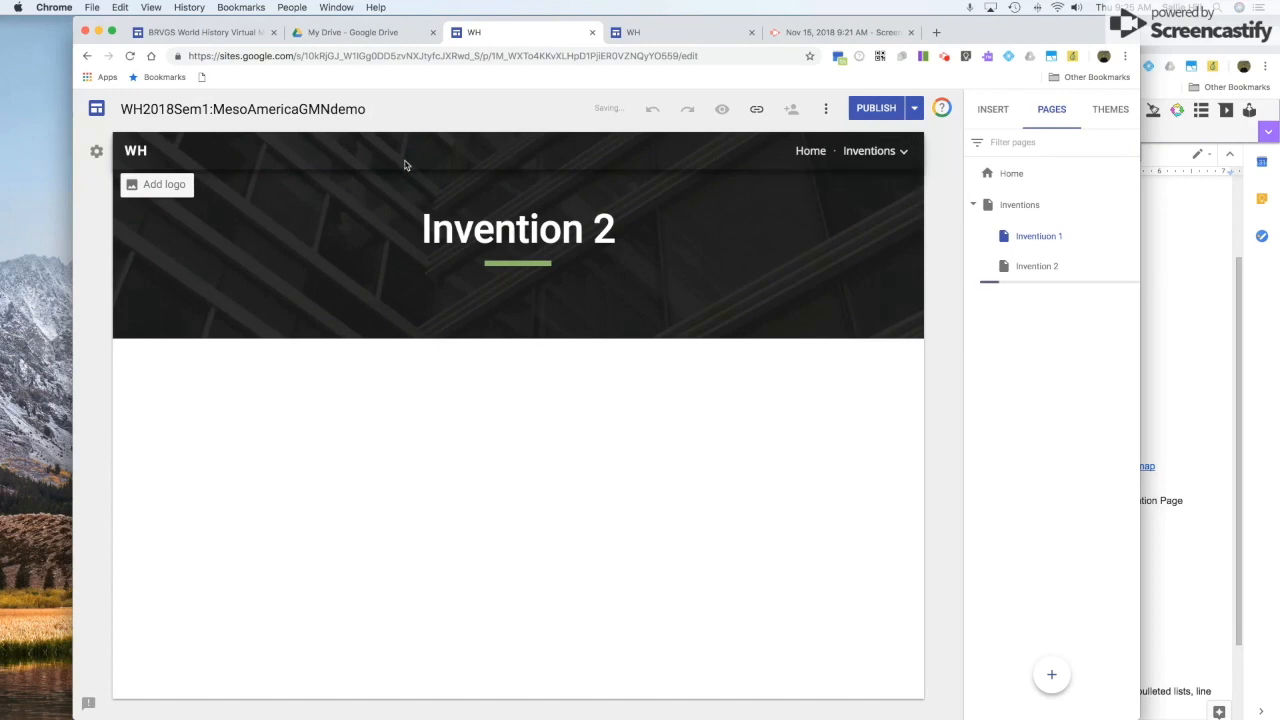
# Switch the site to side navigation and preview the Inventions subpages in its menu.
pyautogui.click(96, 152)
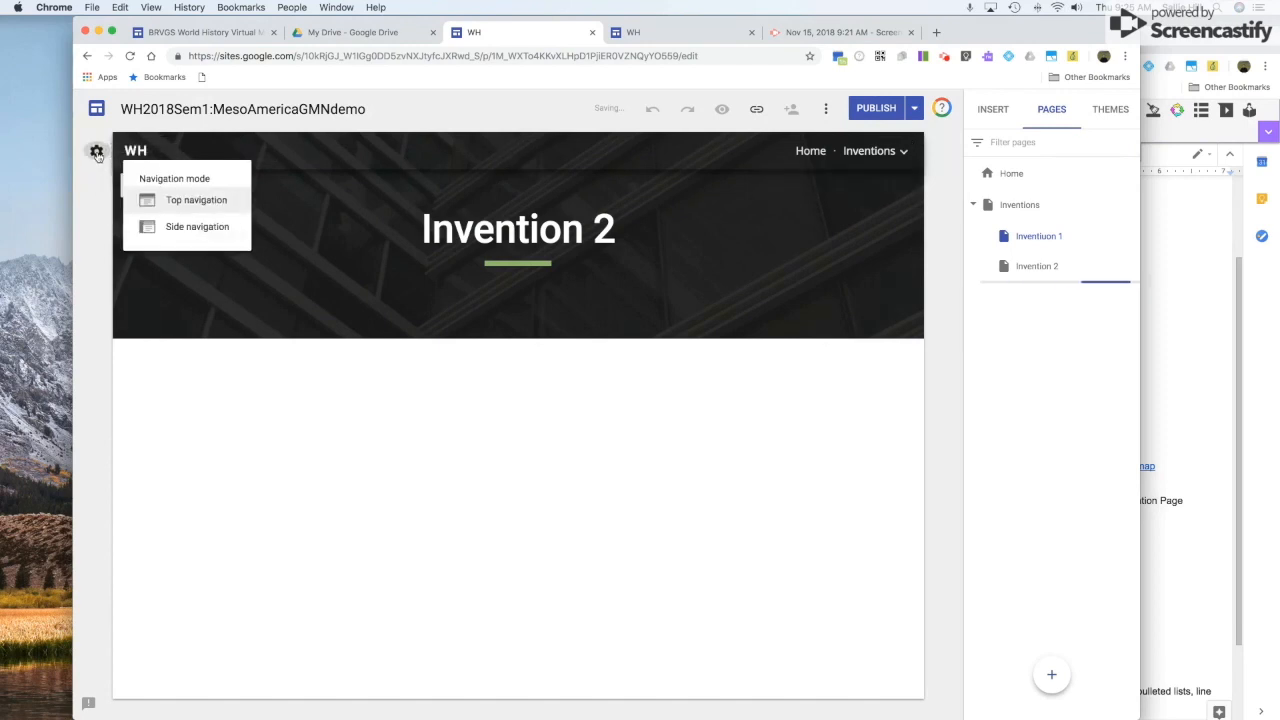
pyautogui.click(193, 227)
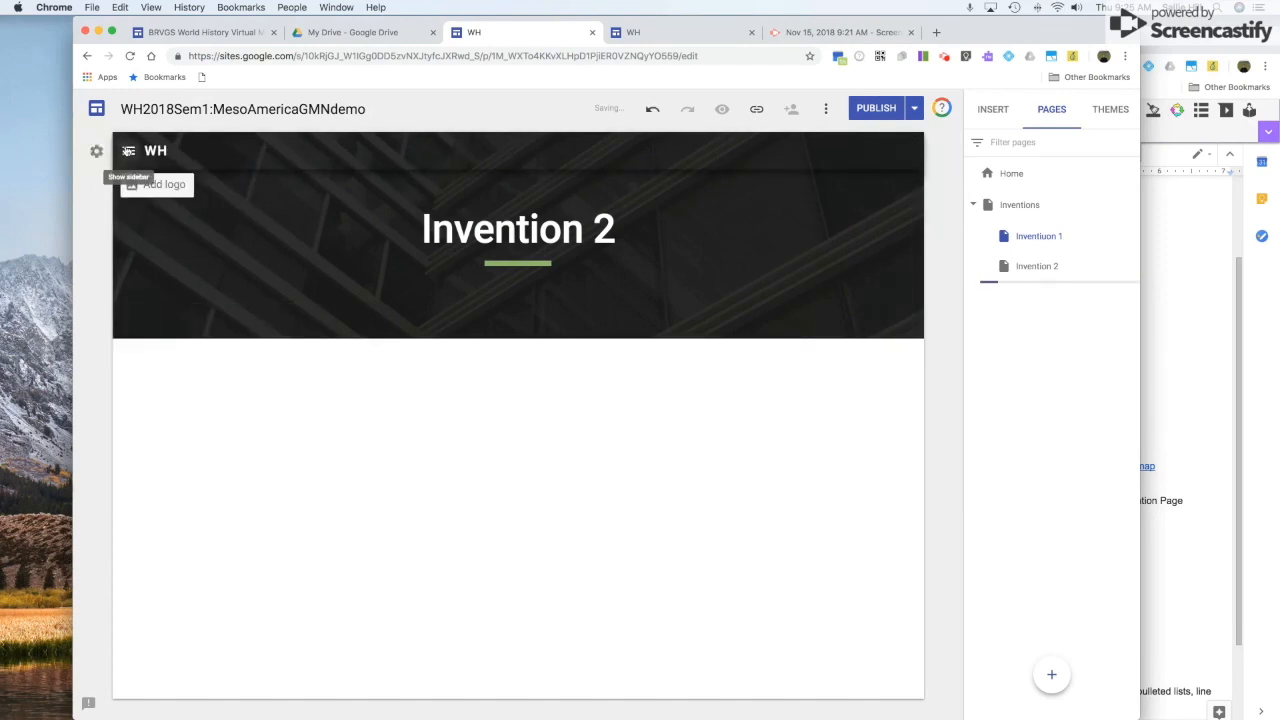
pyautogui.click(128, 151)
pyautogui.click(130, 227)
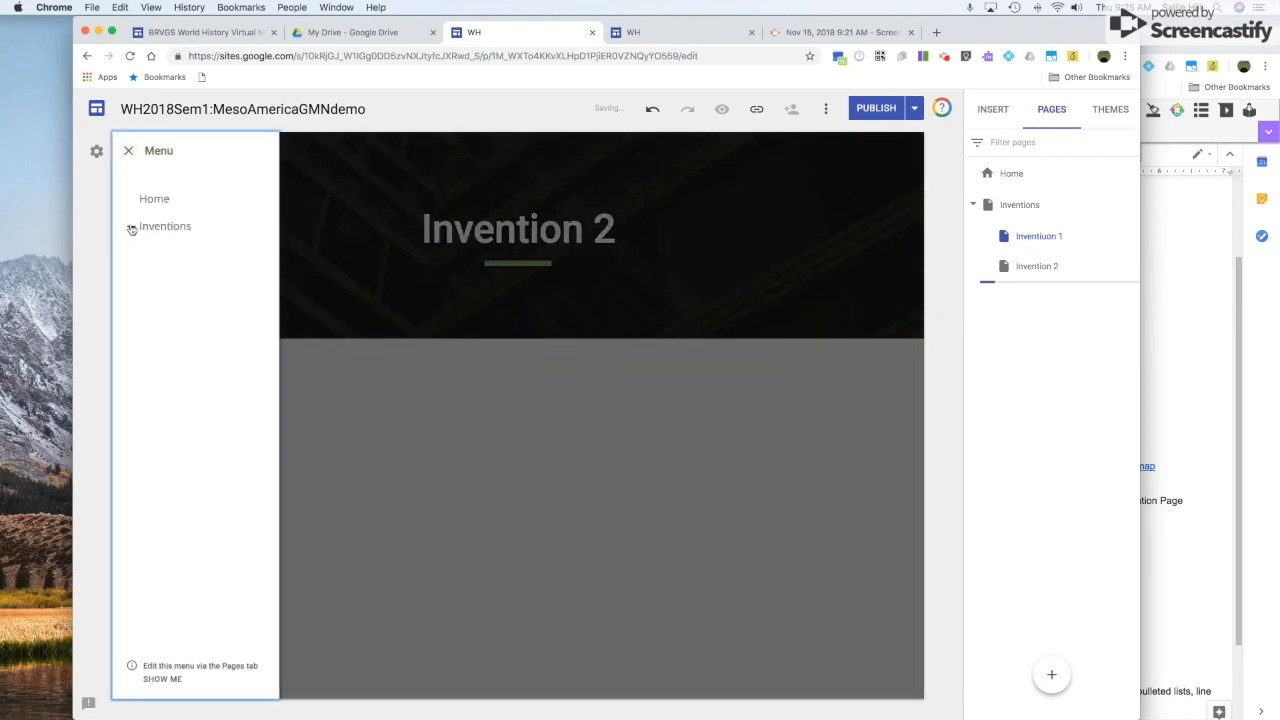
pyautogui.click(130, 227)
pyautogui.click(129, 152)
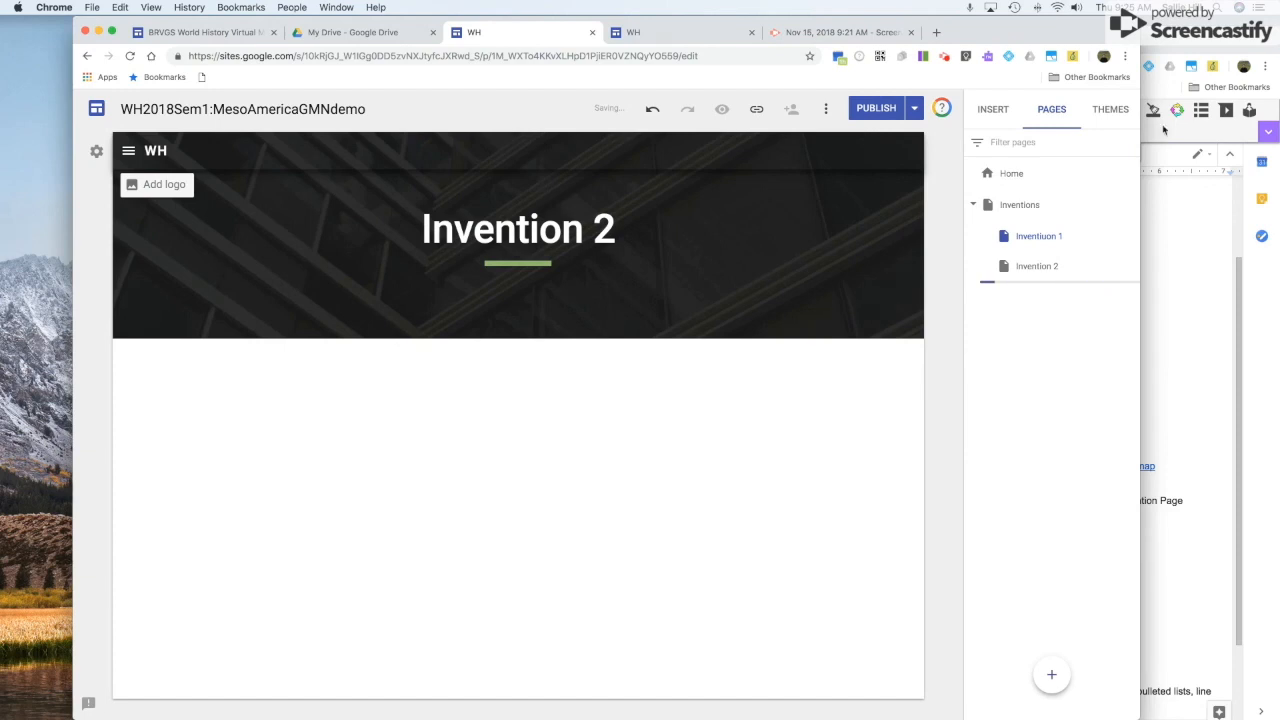
pyautogui.click(981, 109)
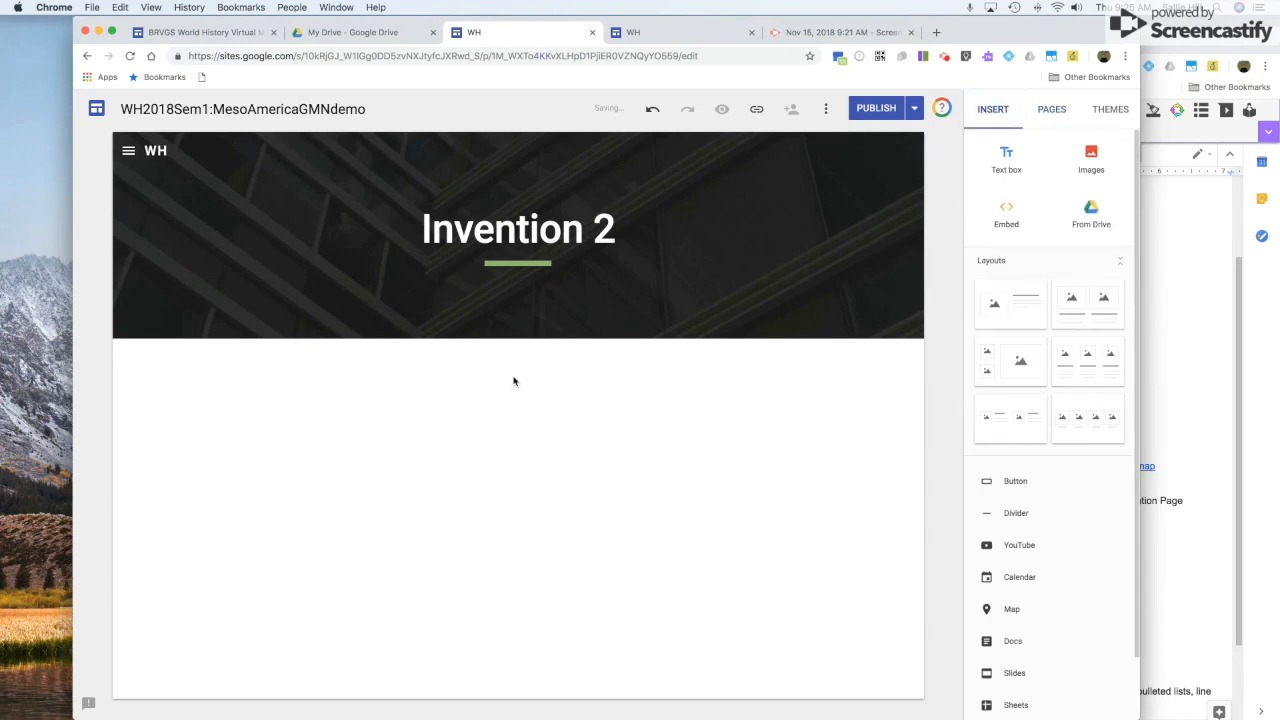
pyautogui.click(1006, 224)
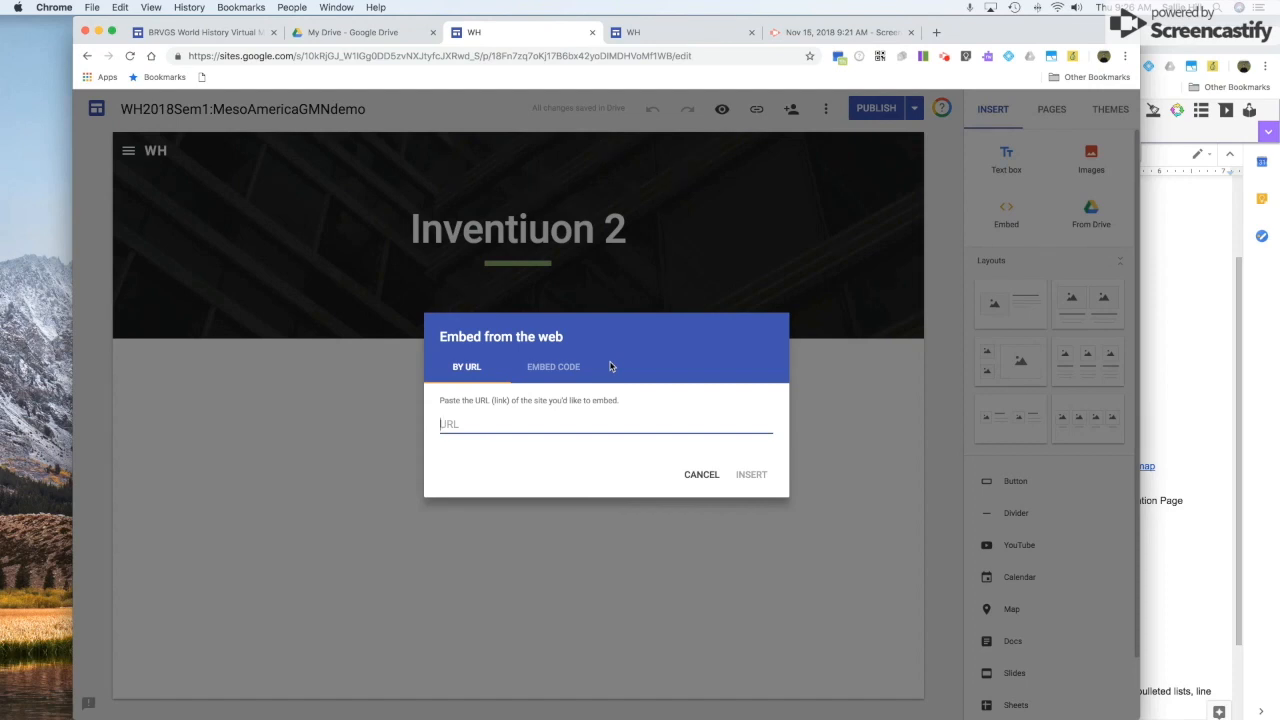
pyautogui.click(572, 367)
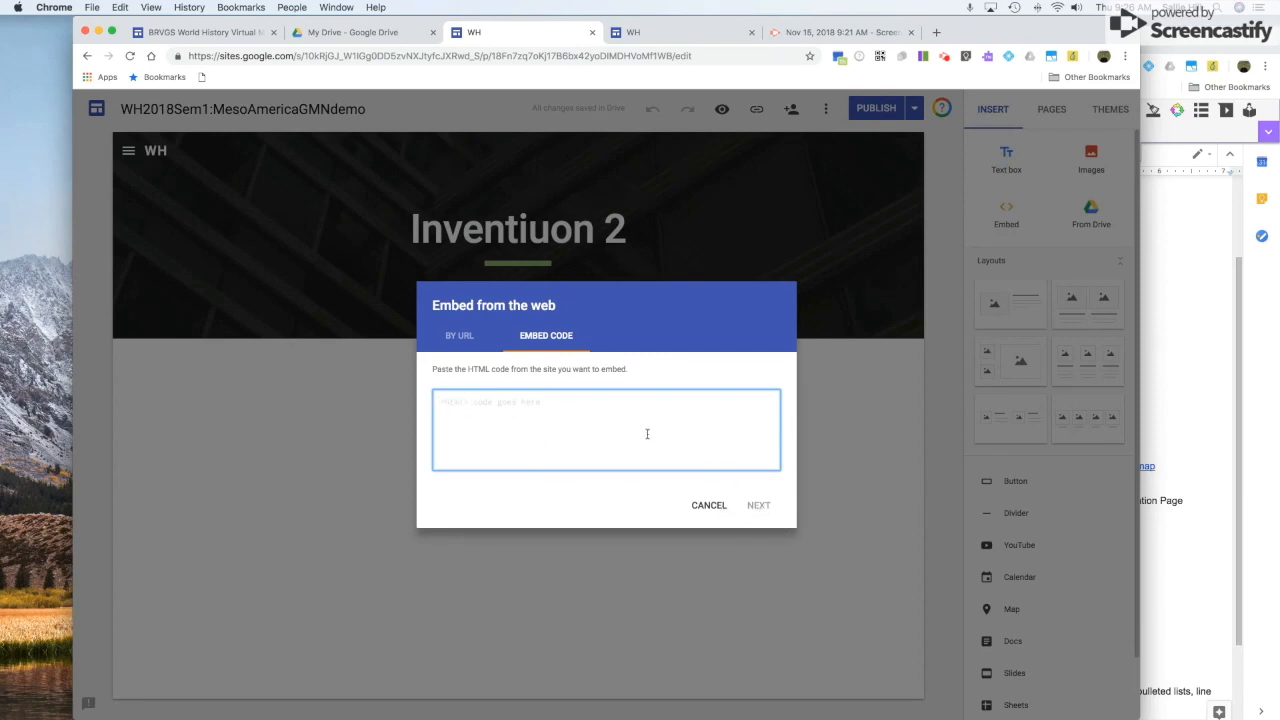
pyautogui.click(709, 506)
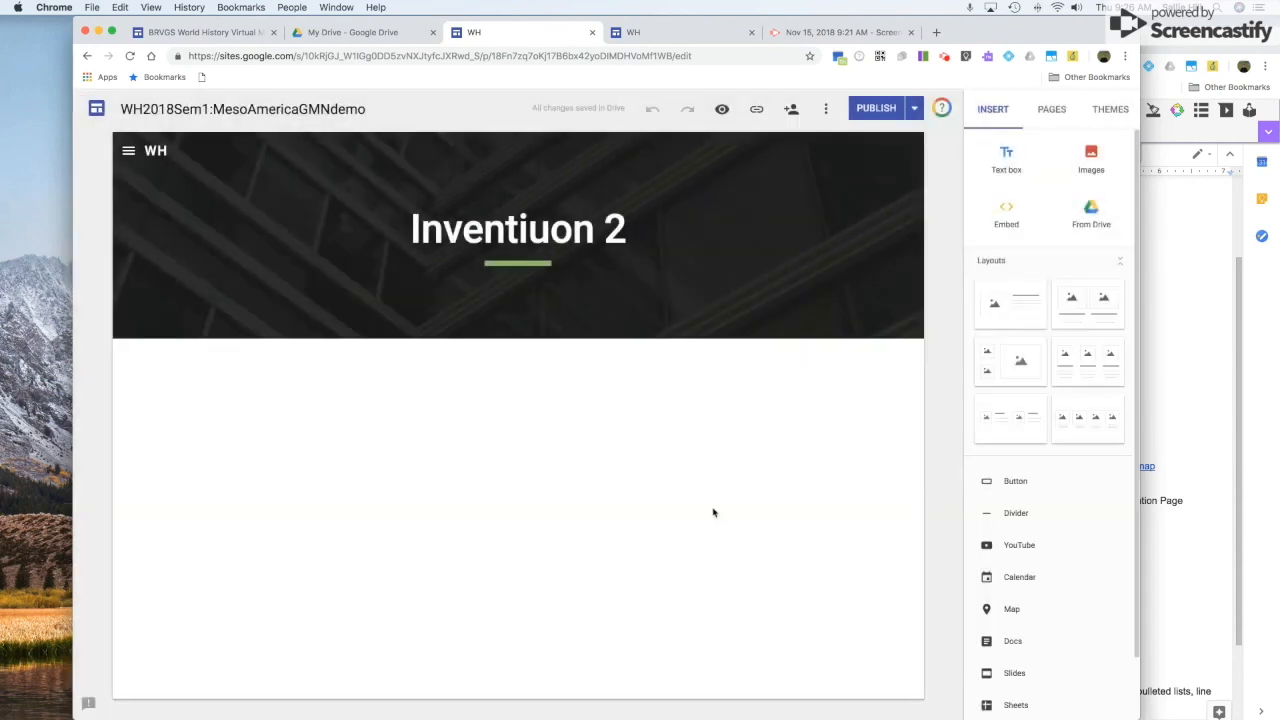
# Add a text box below the page header containing the contact e-mail address.
pyautogui.click(1006, 160)
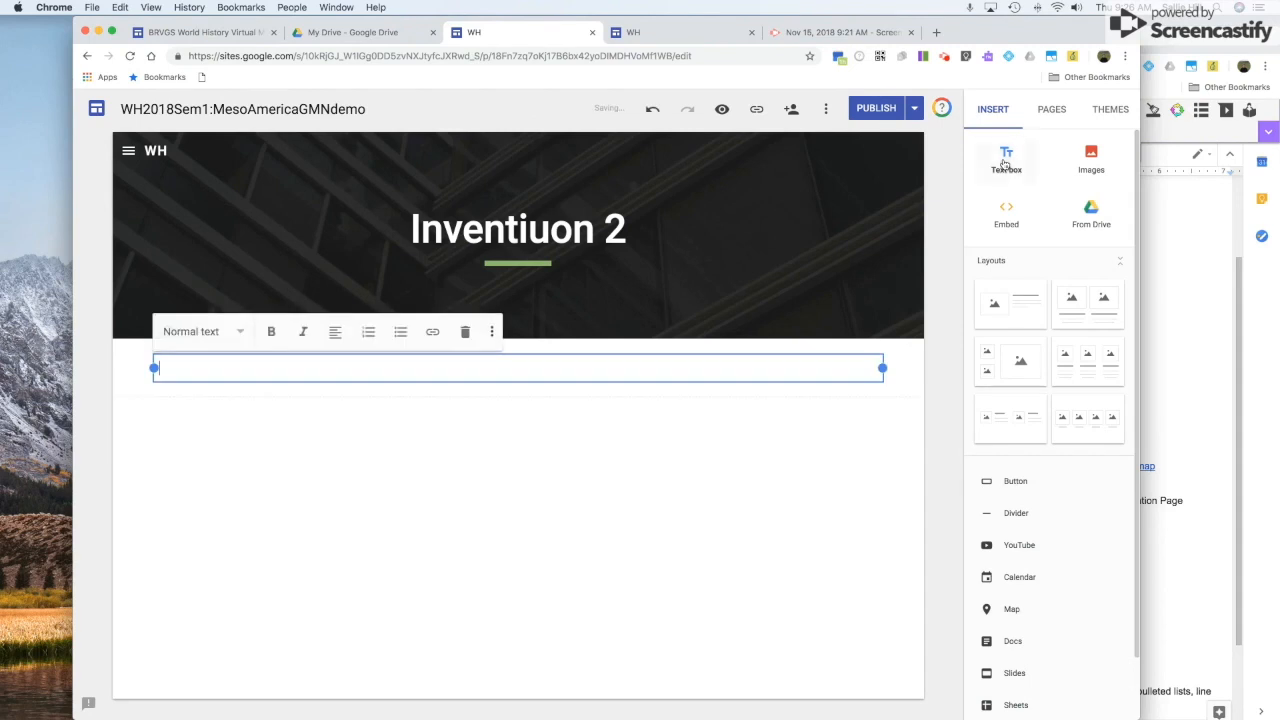
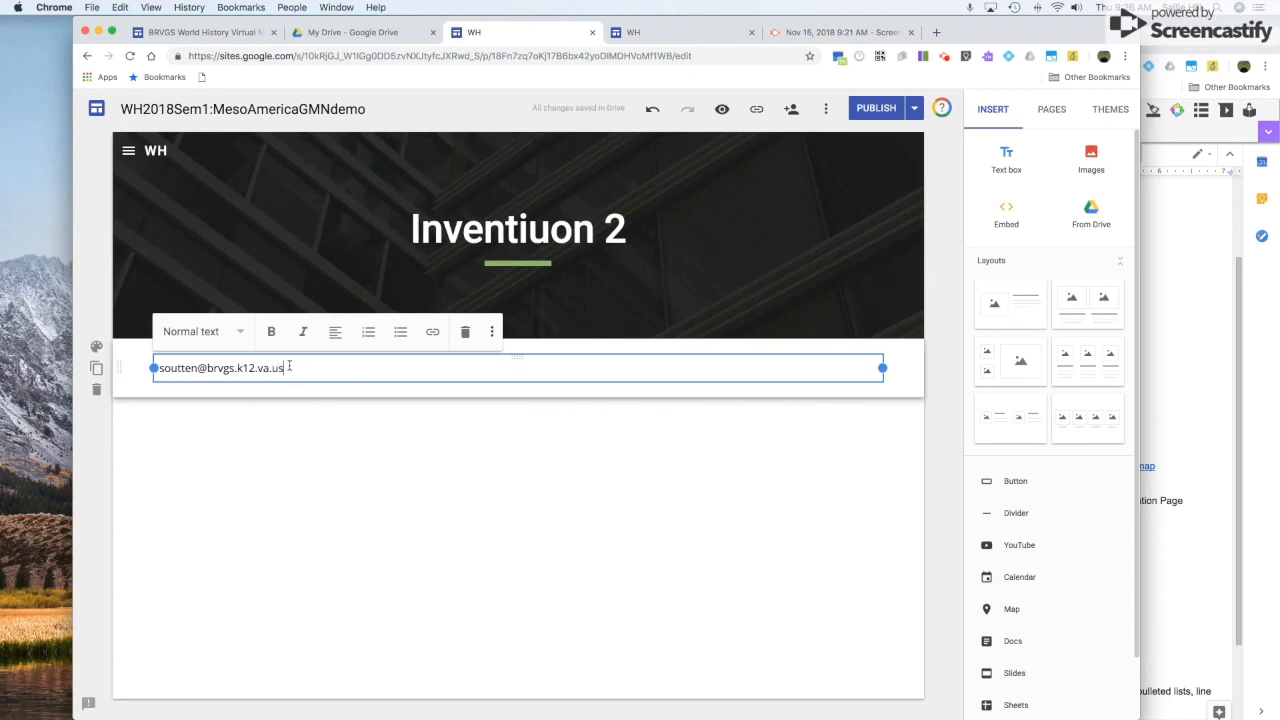
# Format the e-mail address as bold text in Title style.
pyautogui.moveTo(297, 368); pyautogui.dragTo(158, 368)
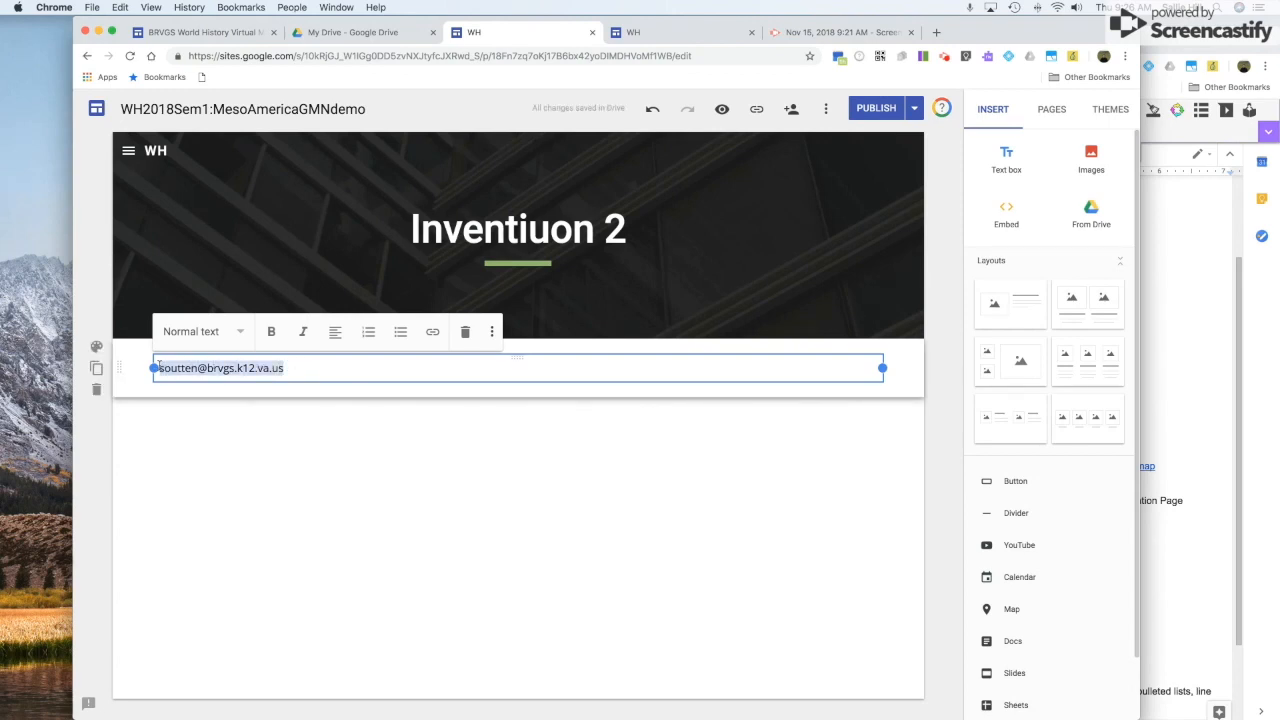
pyautogui.click(271, 332)
pyautogui.click(240, 333)
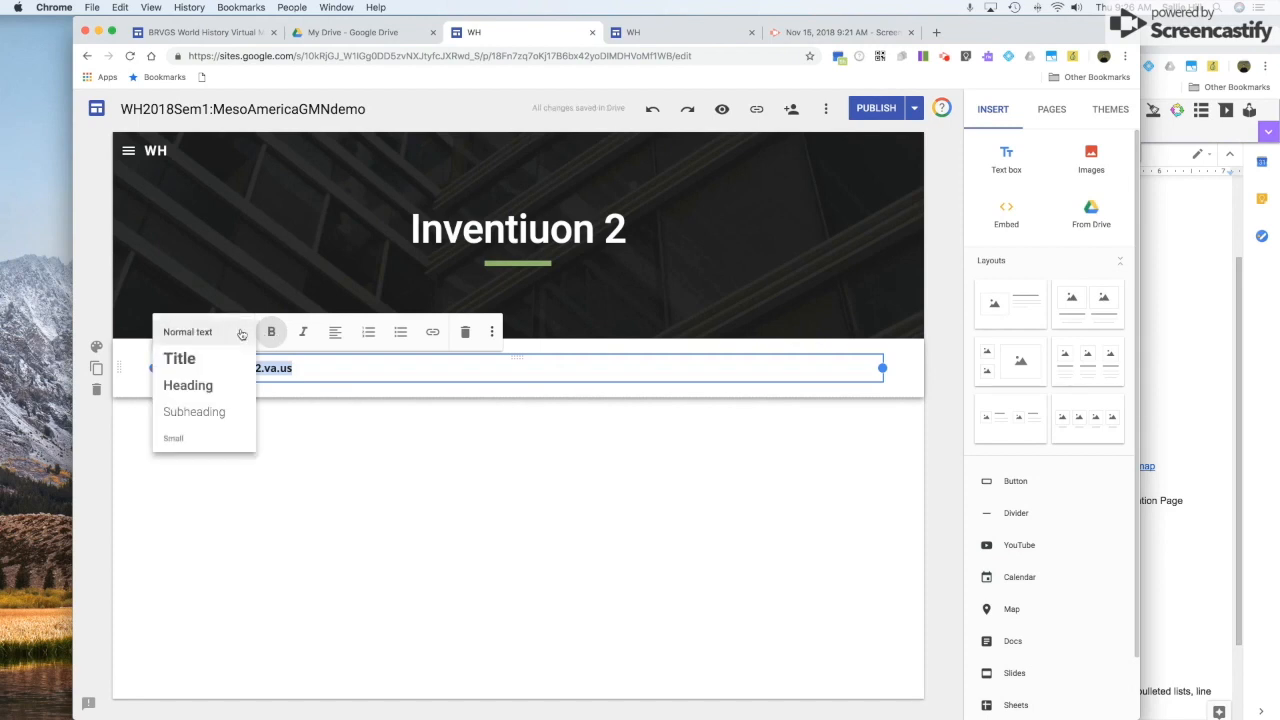
pyautogui.click(218, 363)
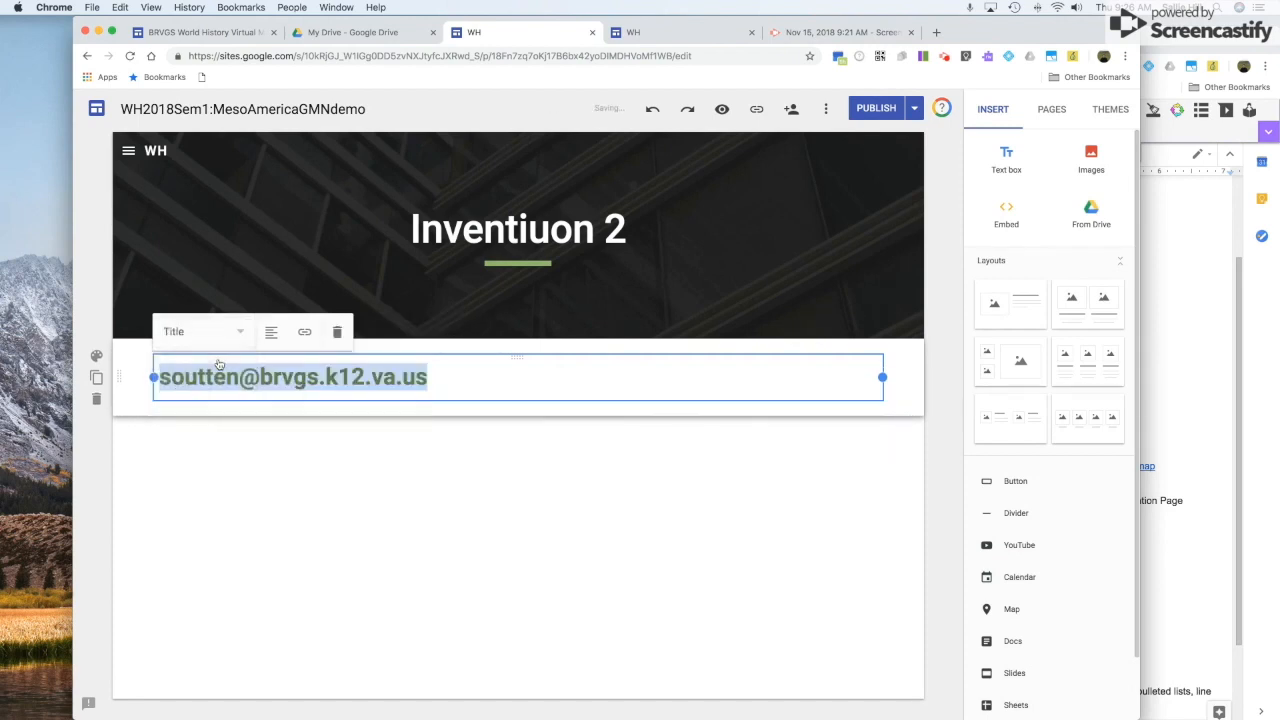
pyautogui.click(460, 376)
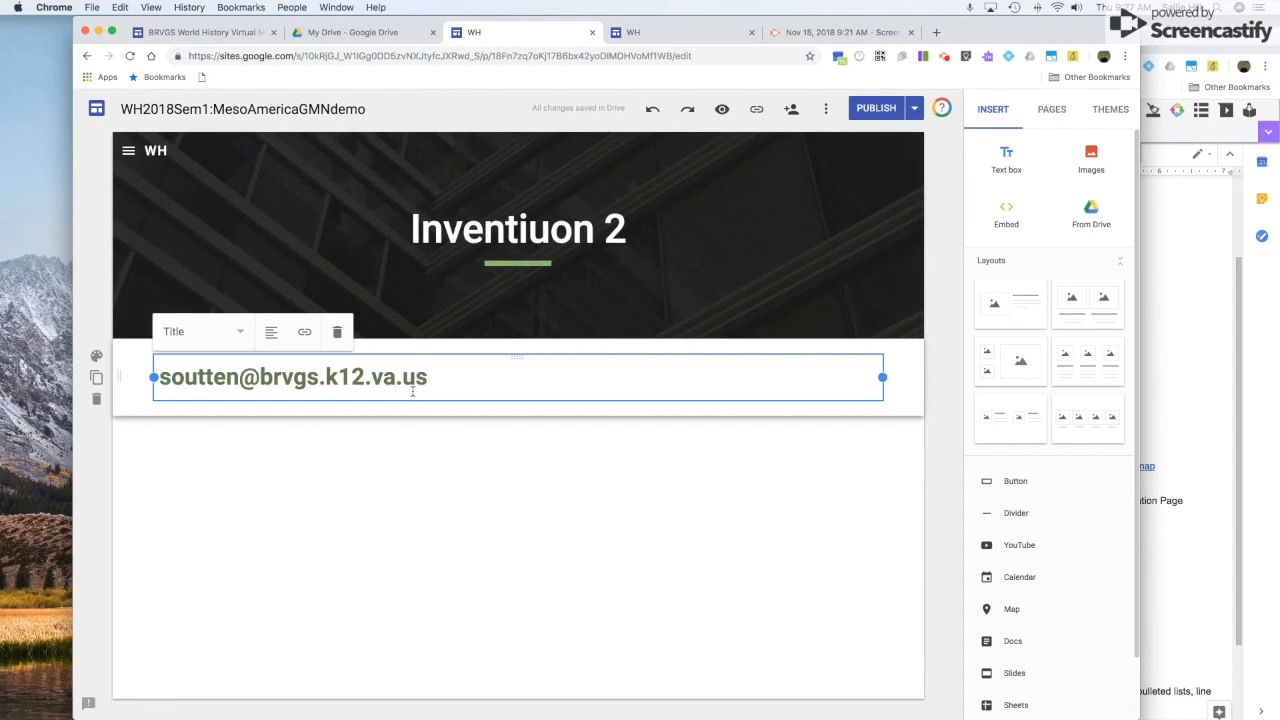
pyautogui.click(482, 469)
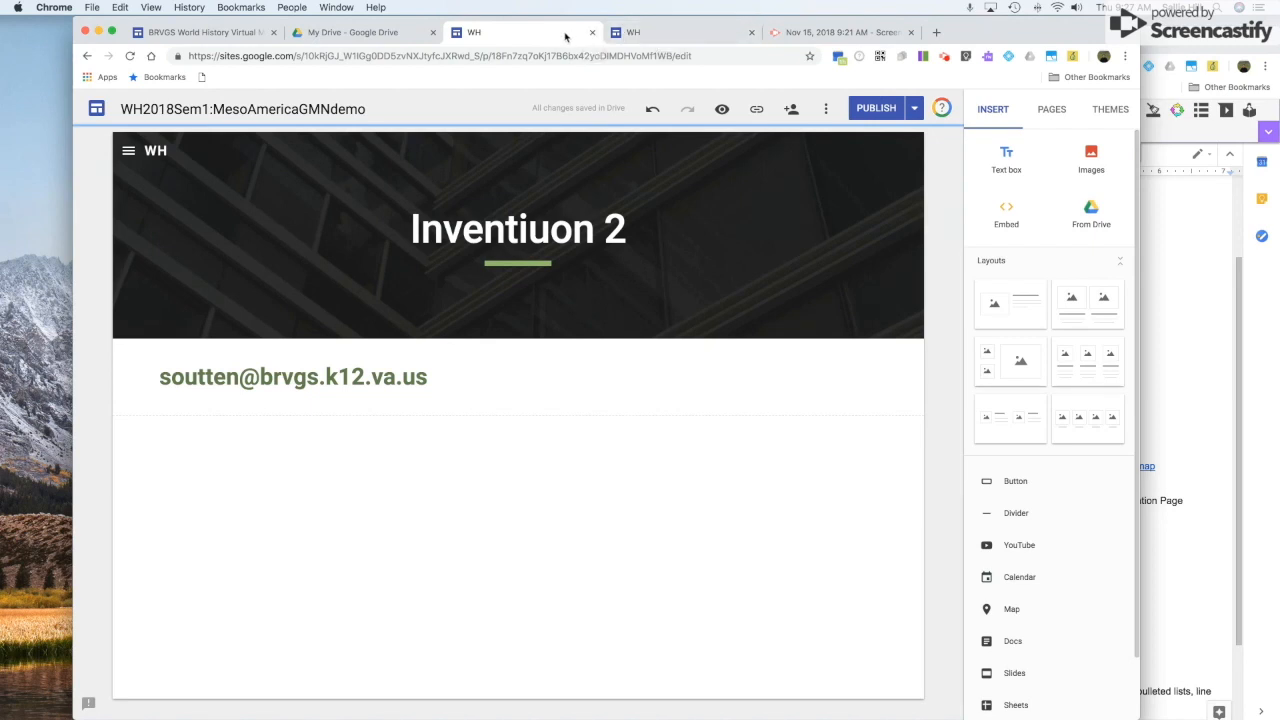
# From My Drive, create a new blank map with Google My Maps.
pyautogui.click(342, 38)
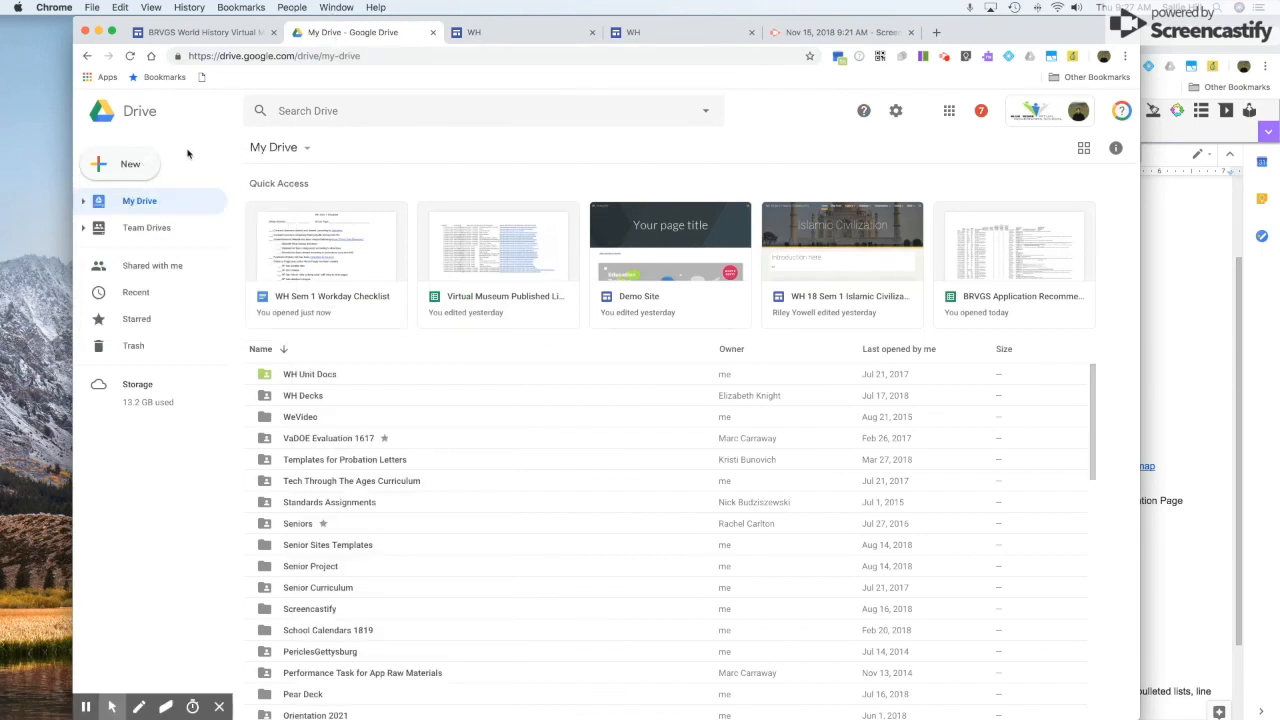
pyautogui.click(120, 168)
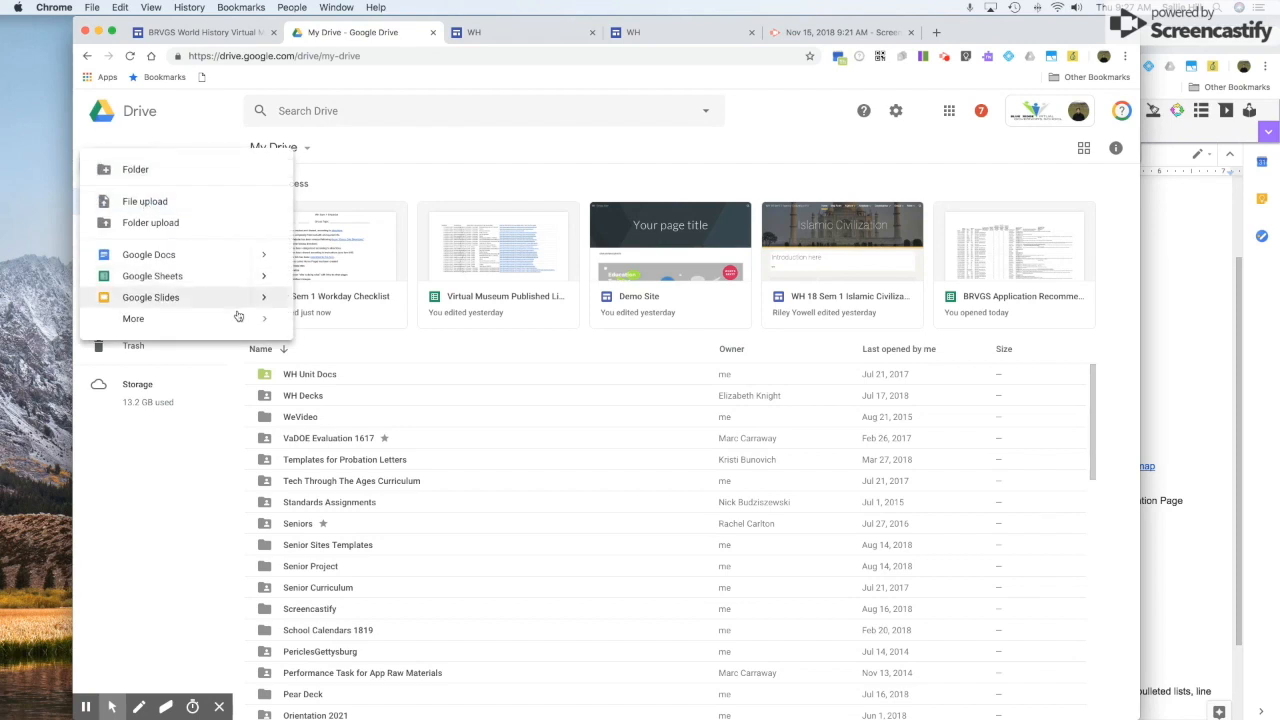
pyautogui.moveTo(255, 318)
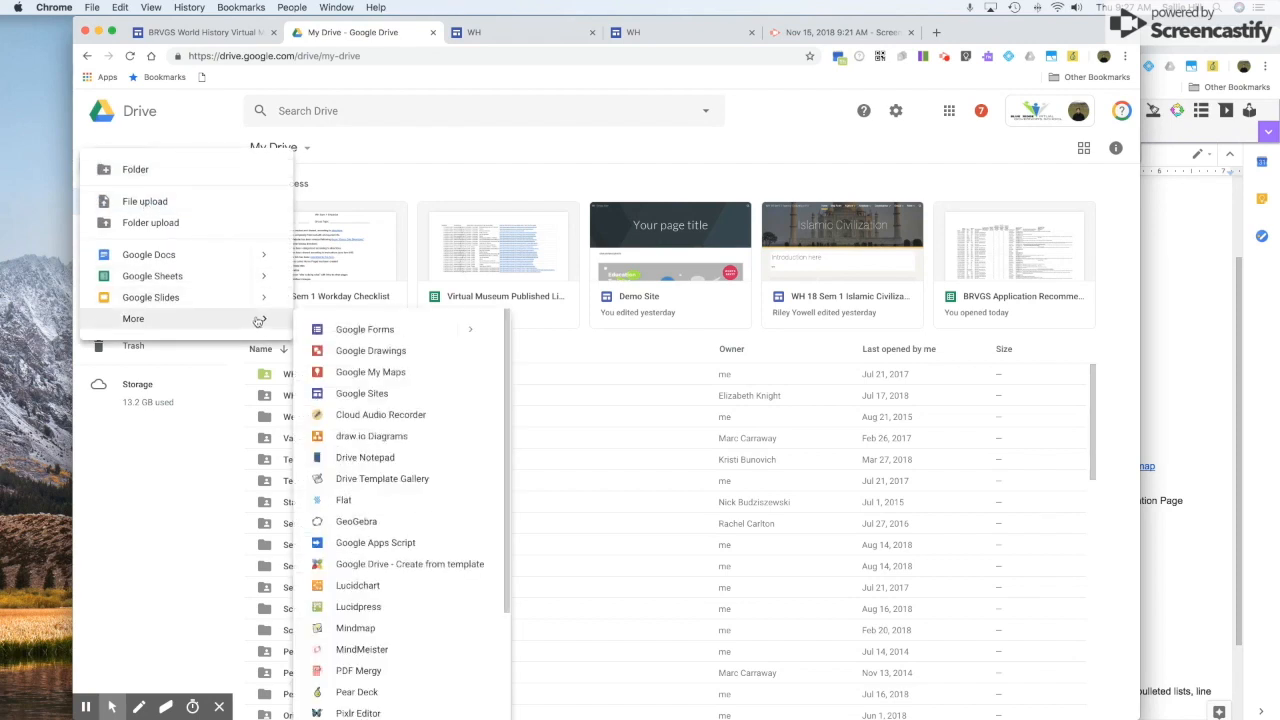
pyautogui.click(385, 375)
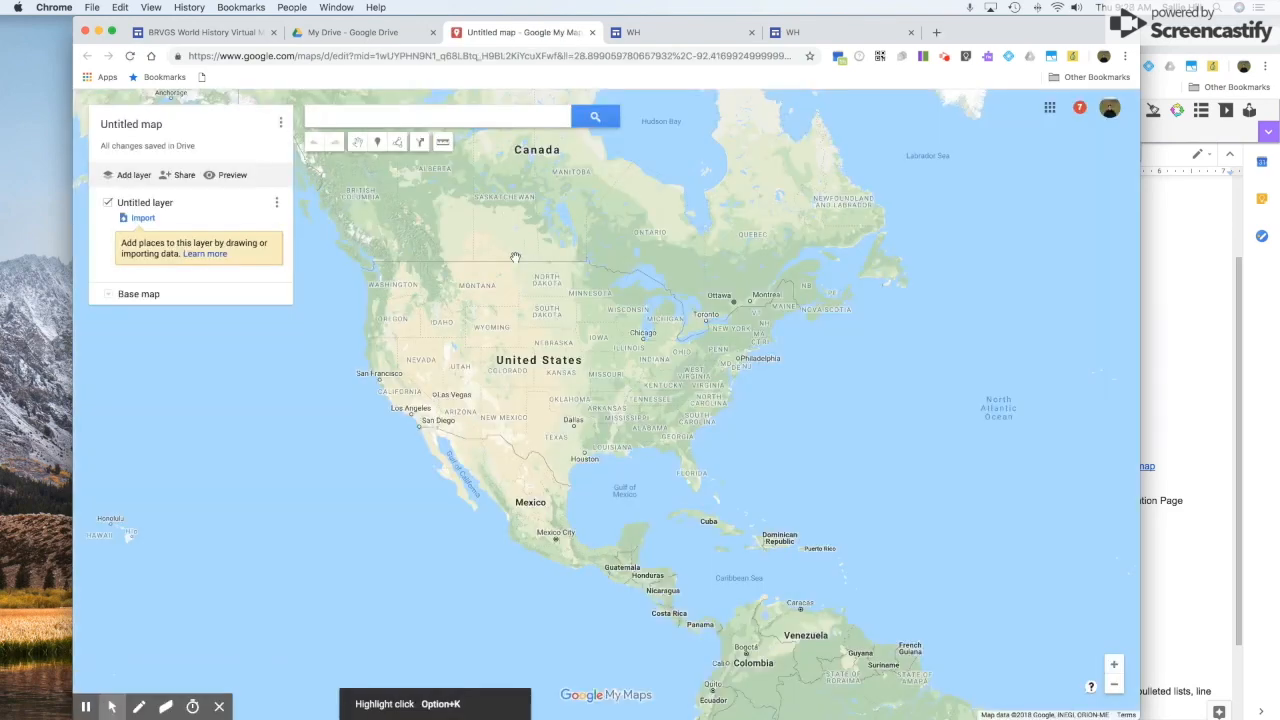
# Title the new map 'MesoAmerica'.
pyautogui.click(158, 204)
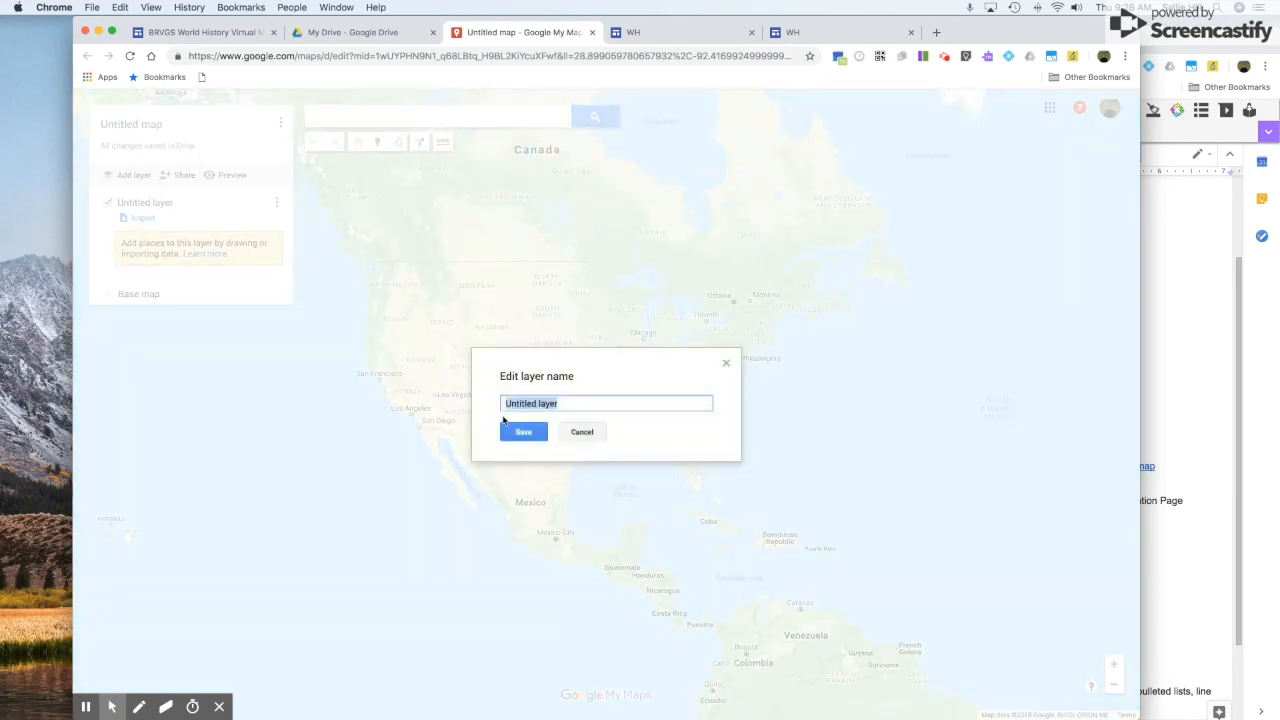
pyautogui.click(582, 431)
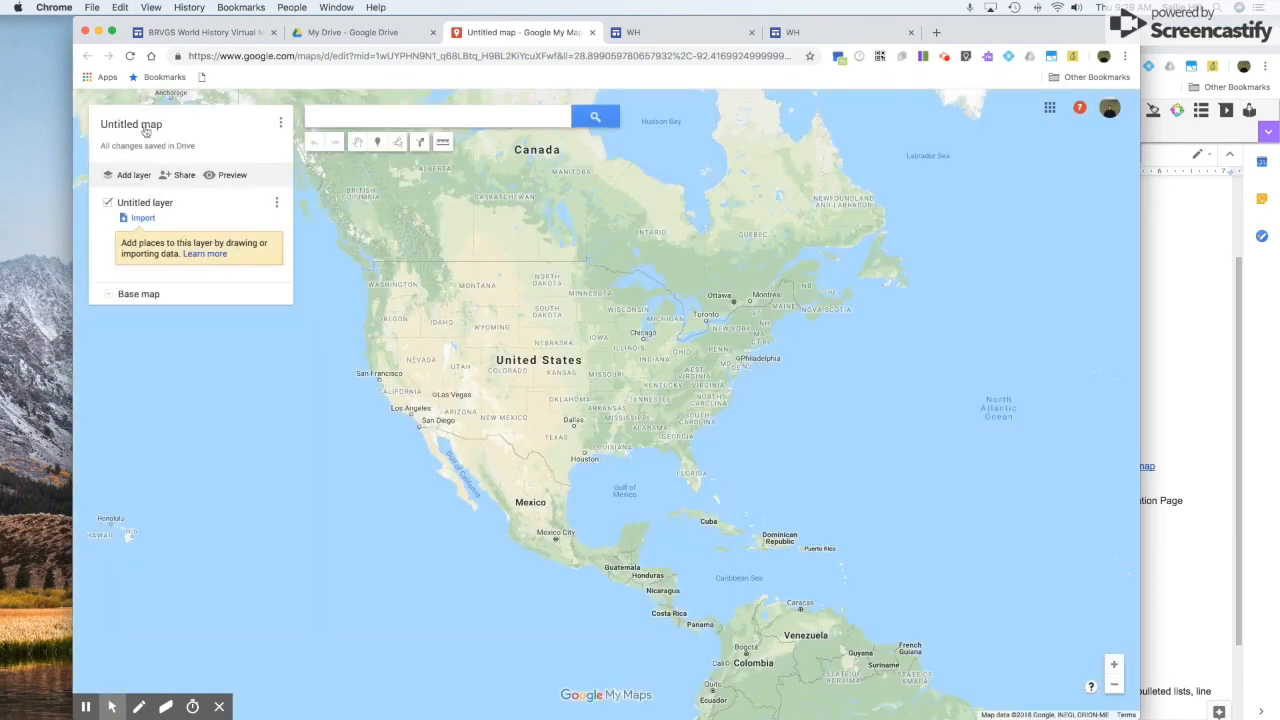
pyautogui.click(140, 126)
pyautogui.write('MesoAmerica')
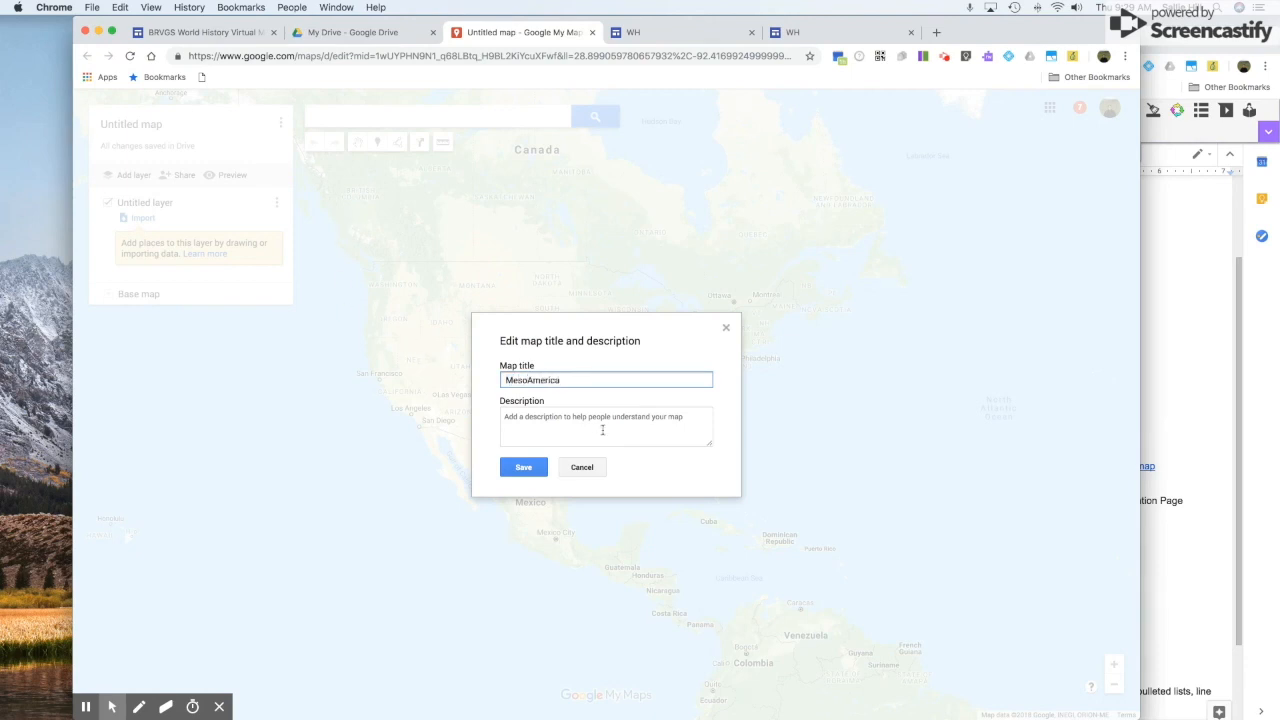
pyautogui.click(523, 468)
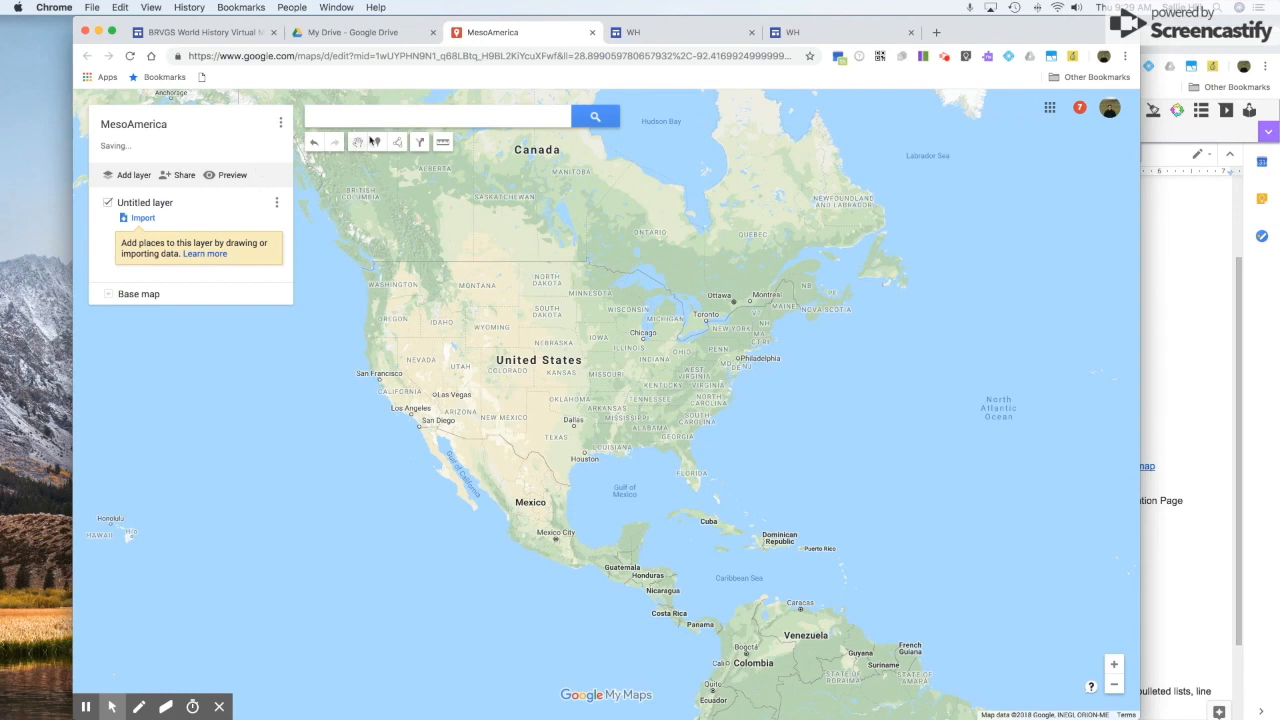
# Drop a place marker on the map over Idaho/Wyoming.
pyautogui.click(379, 143)
pyautogui.click(412, 236)
pyautogui.click(463, 335)
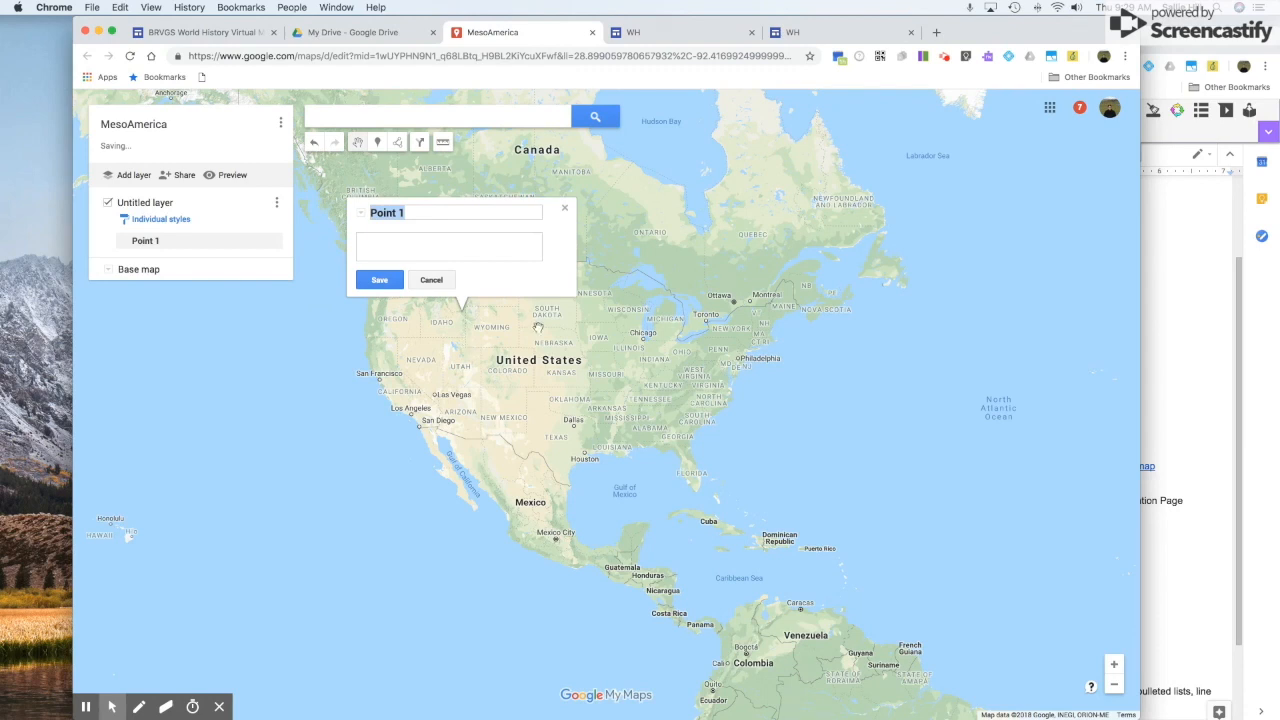
# Name the marker 'Important PLace 1' with description 'sdhgfshjdgfhjsd' and save it without an image.
pyautogui.write('Important PLace 1')
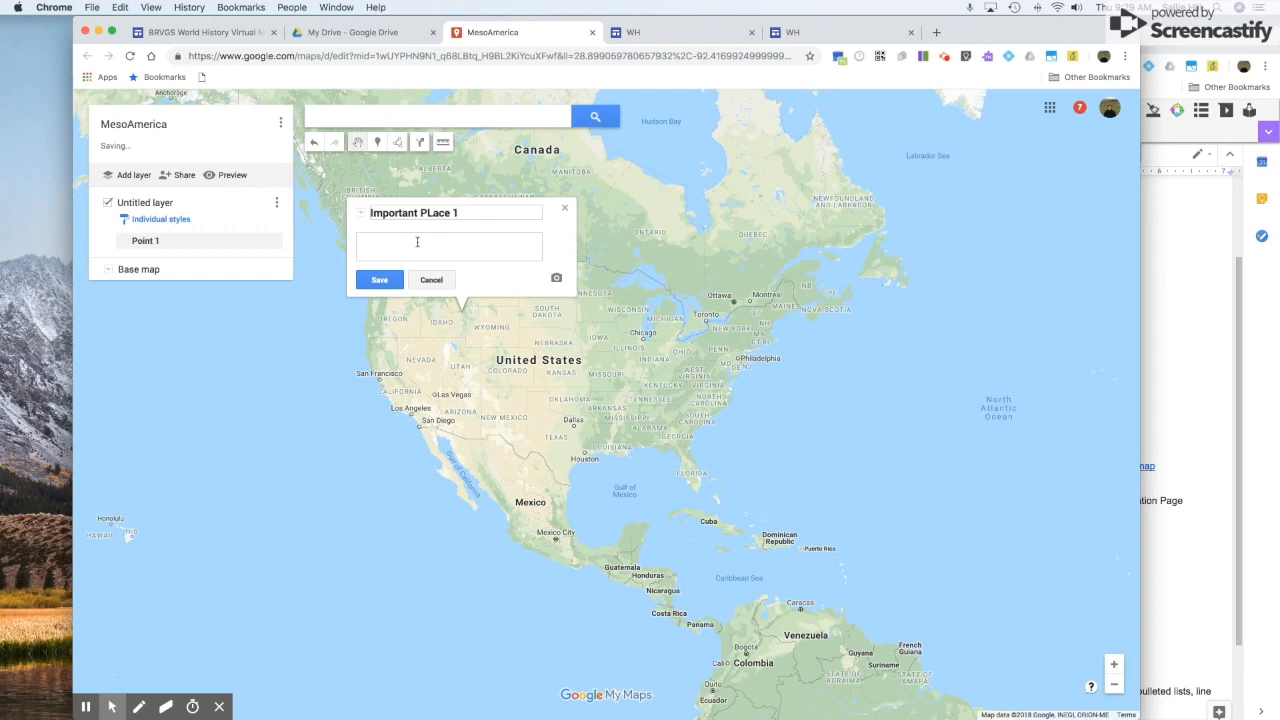
pyautogui.click(472, 245)
pyautogui.write('sdhgfshjdgfhjsd')
pyautogui.click(556, 279)
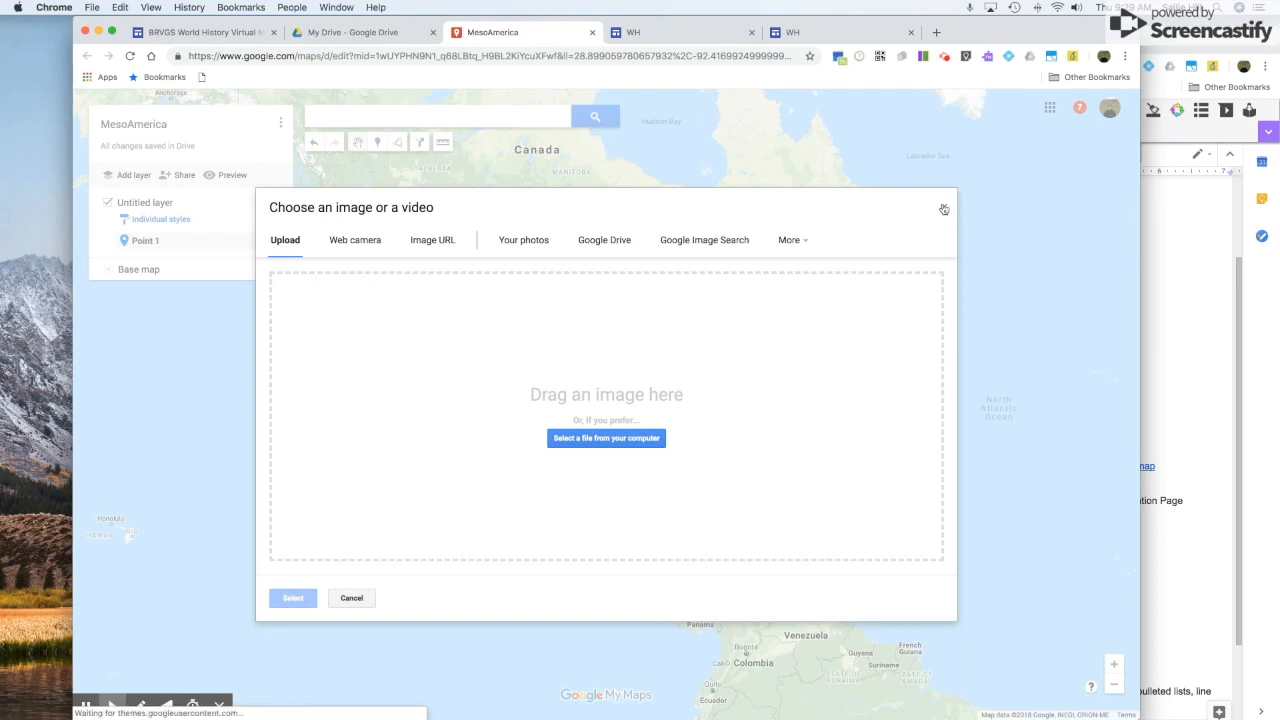
pyautogui.click(348, 600)
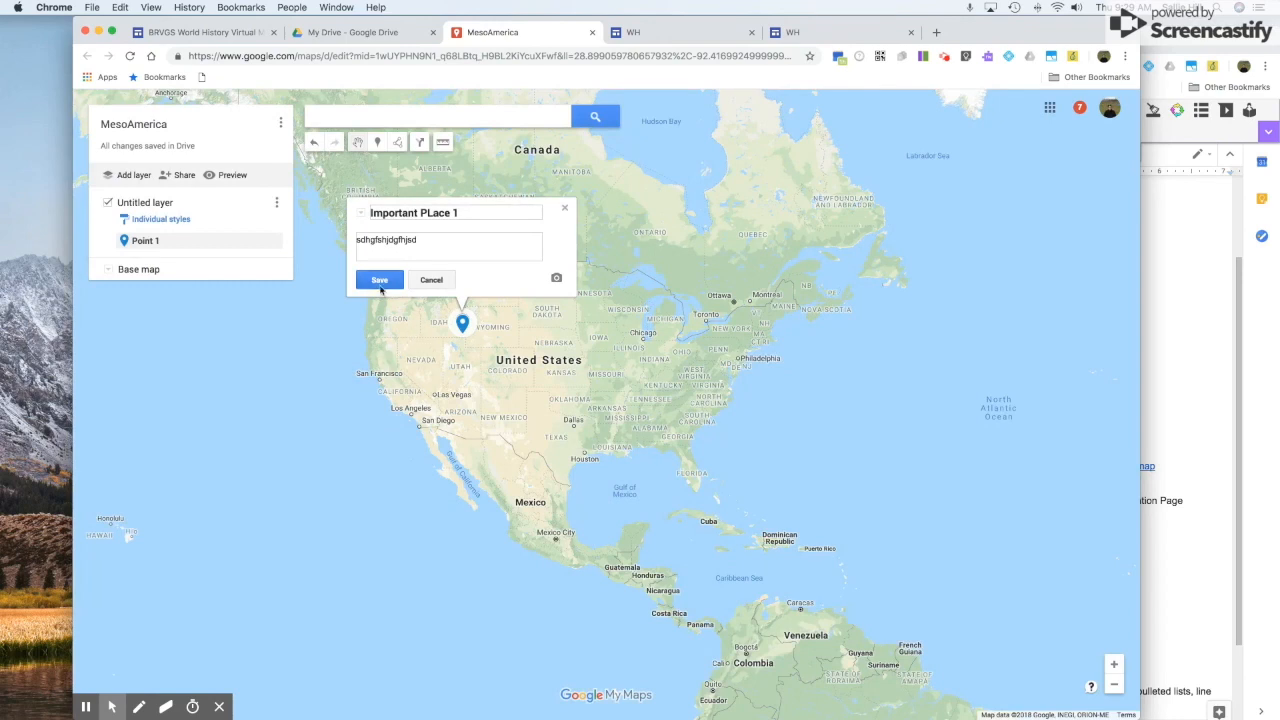
pyautogui.click(378, 284)
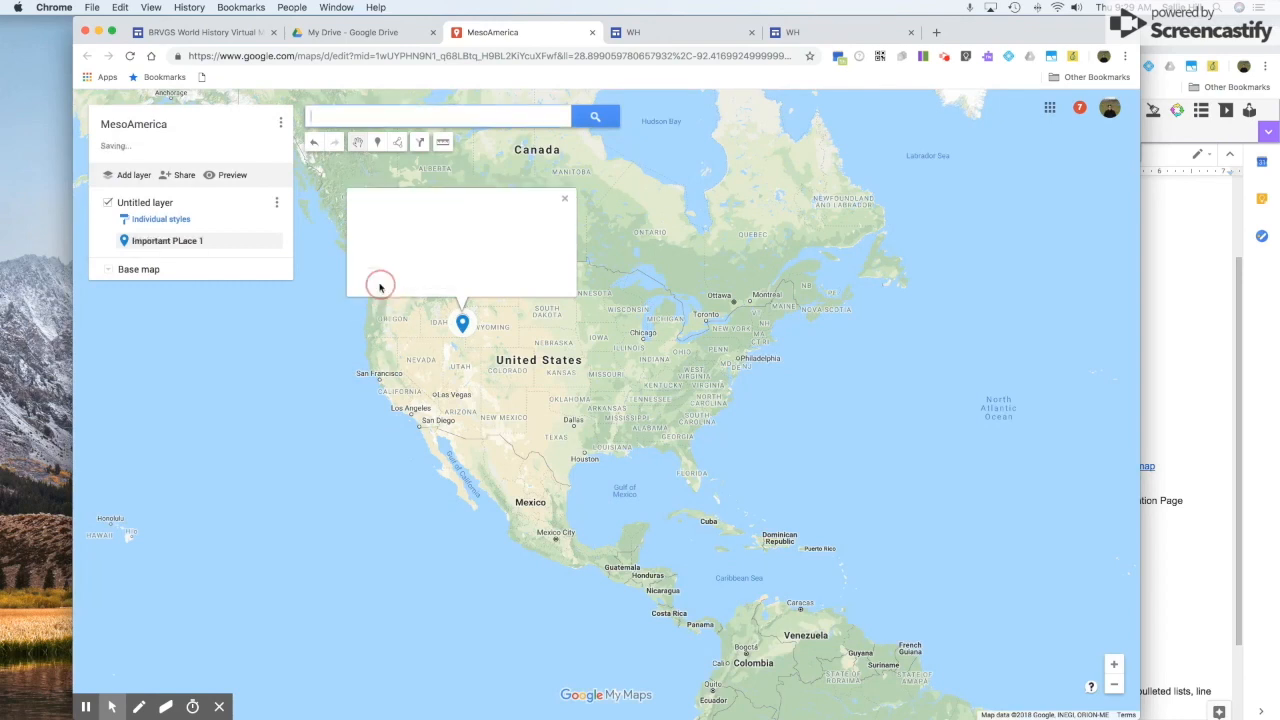
pyautogui.click(565, 206)
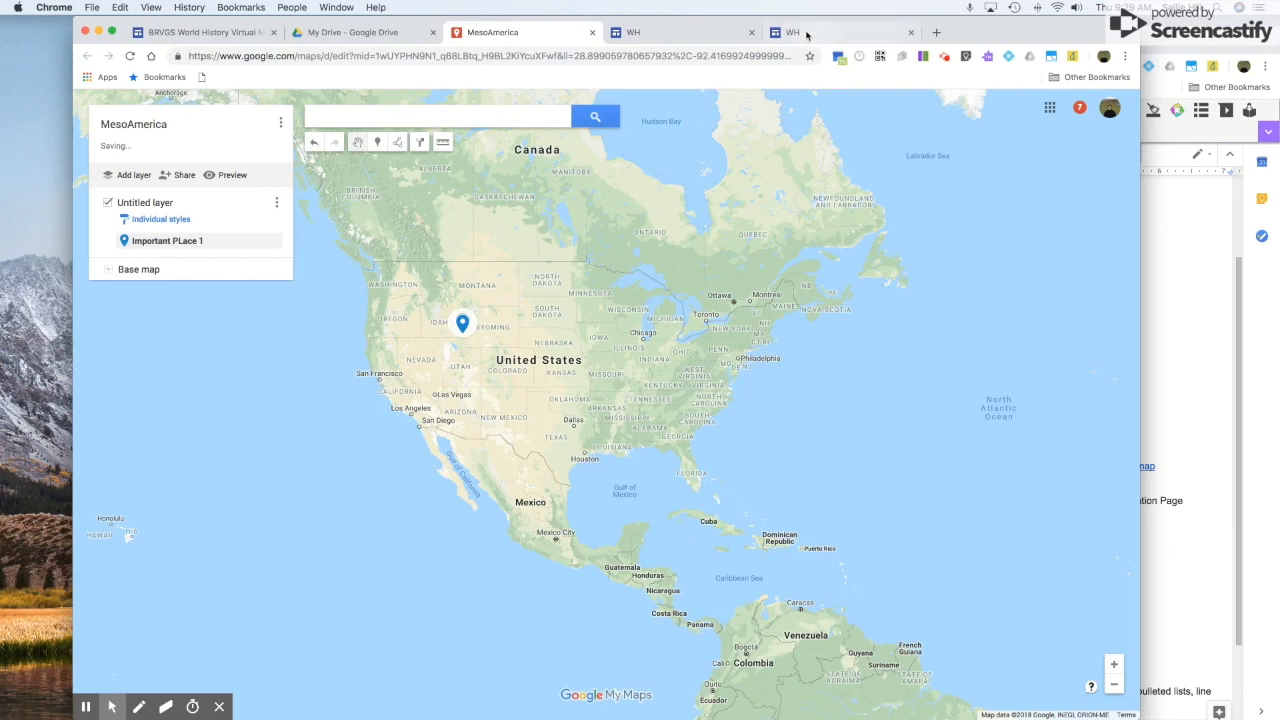
pyautogui.click(702, 36)
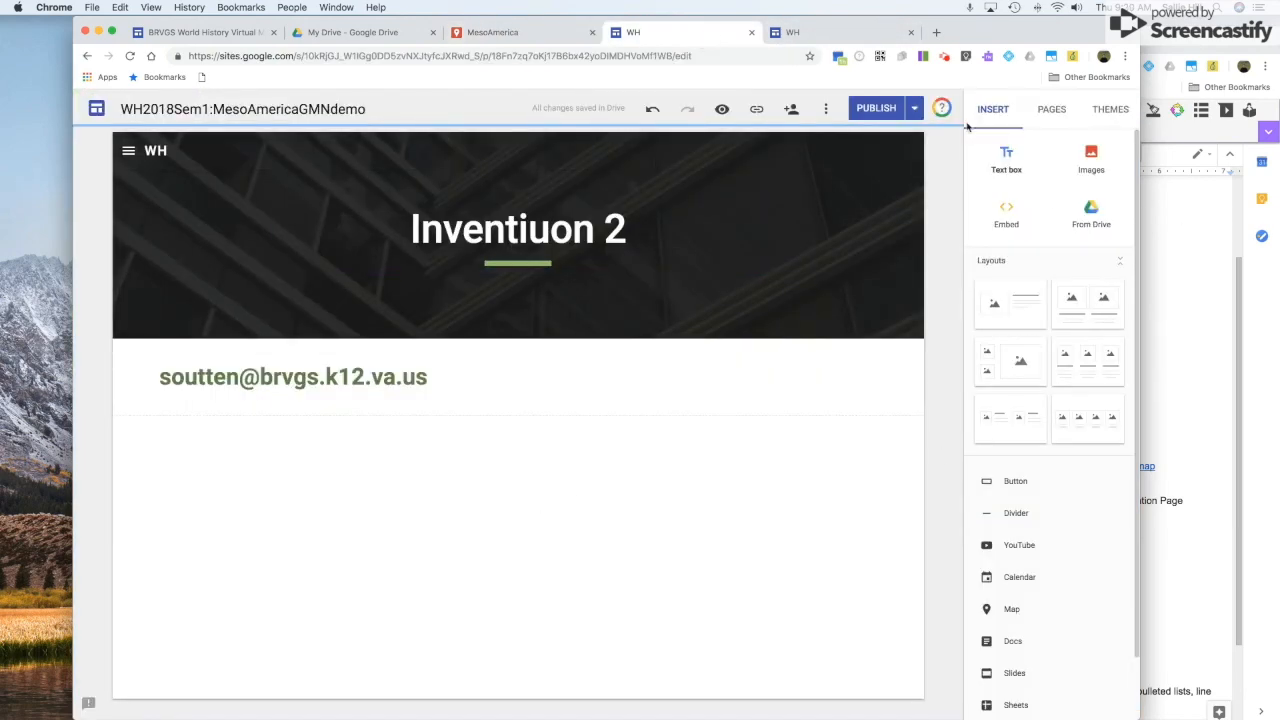
# Embed the MesoAmerica My Maps map below the e-mail text box.
pyautogui.scroll(-3, 1037, 398)
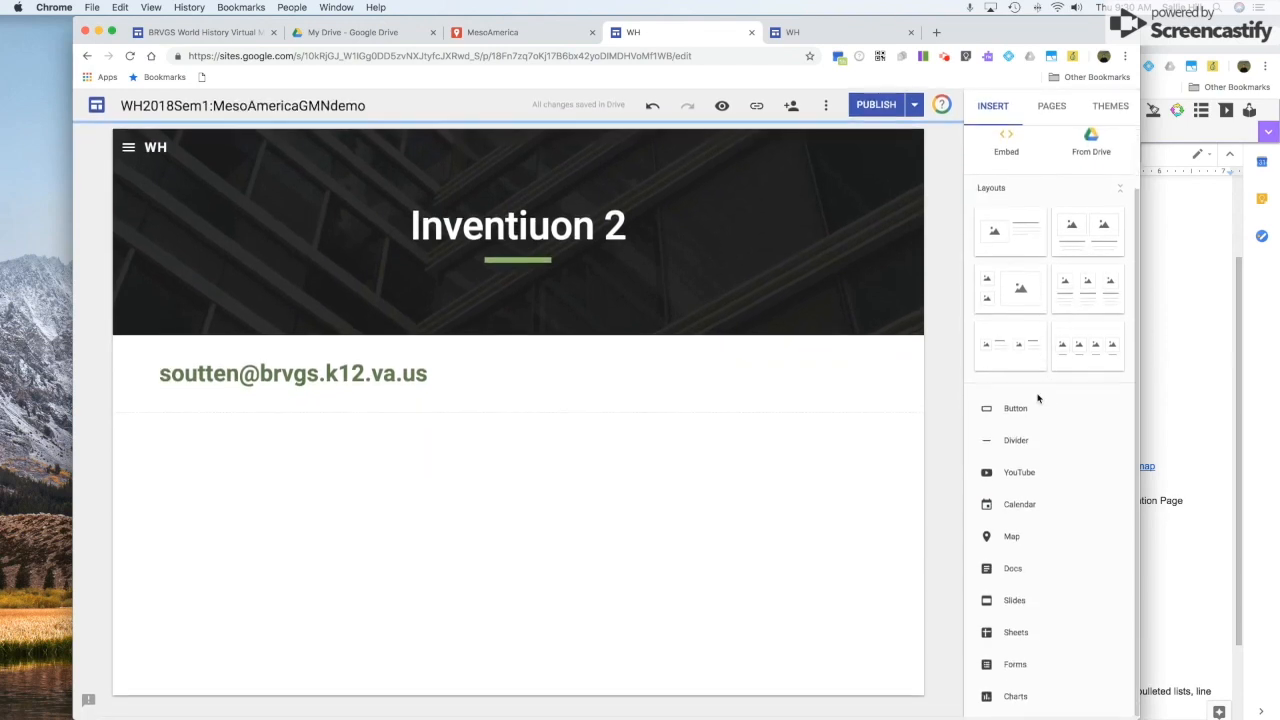
pyautogui.click(1010, 541)
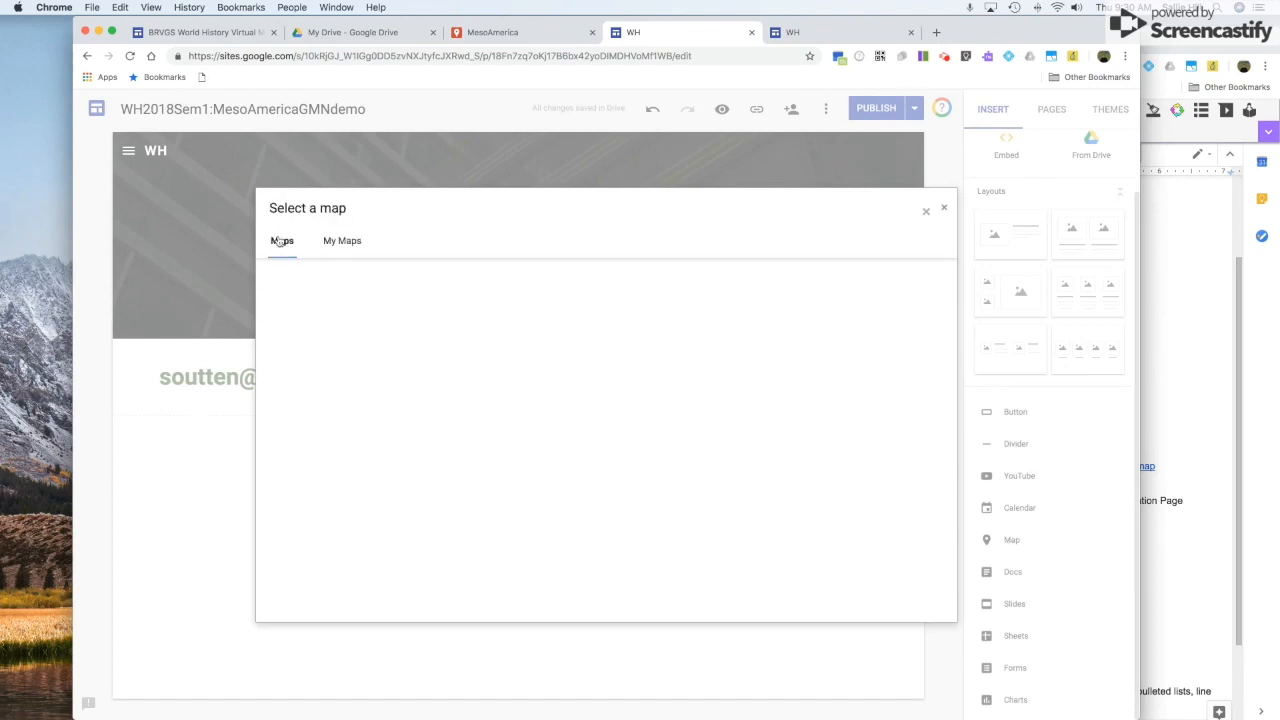
pyautogui.click(341, 245)
pyautogui.click(274, 269)
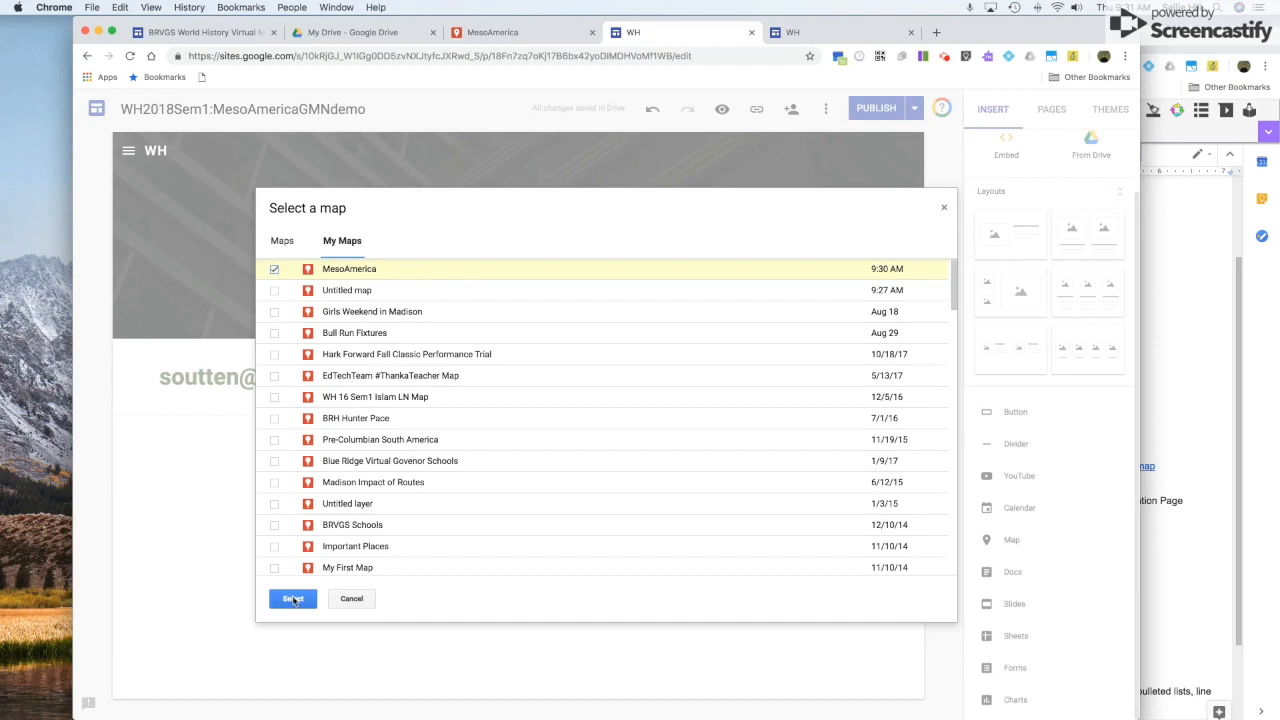
pyautogui.click(293, 599)
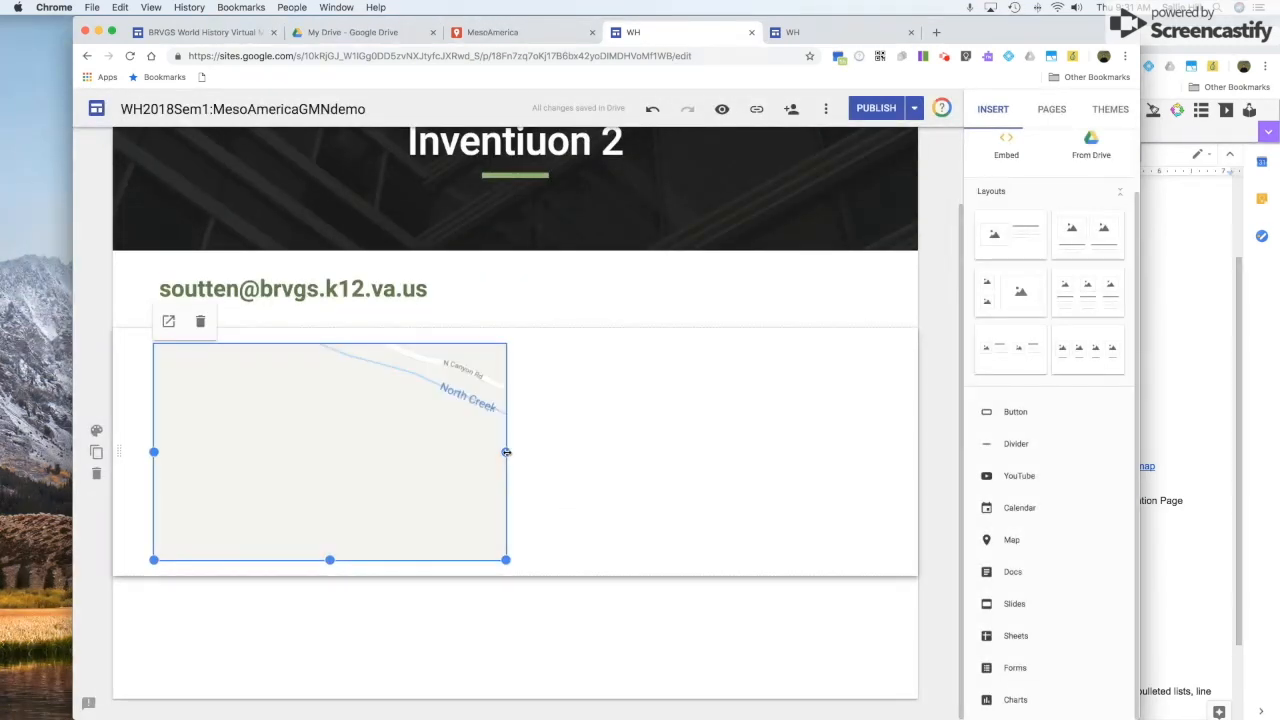
# Widen and heighten the embedded map, then publish the site.
pyautogui.moveTo(506, 452); pyautogui.dragTo(876, 456)
pyautogui.moveTo(515, 560); pyautogui.dragTo(508, 650)
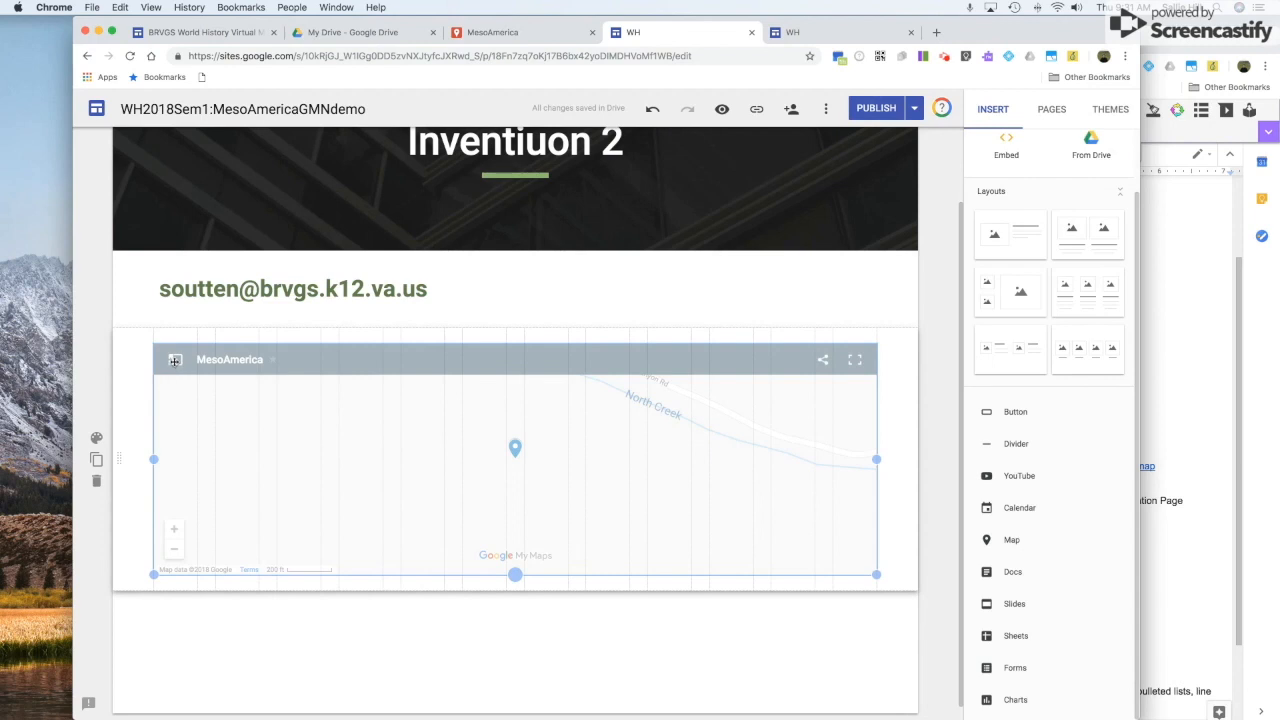
pyautogui.click(877, 110)
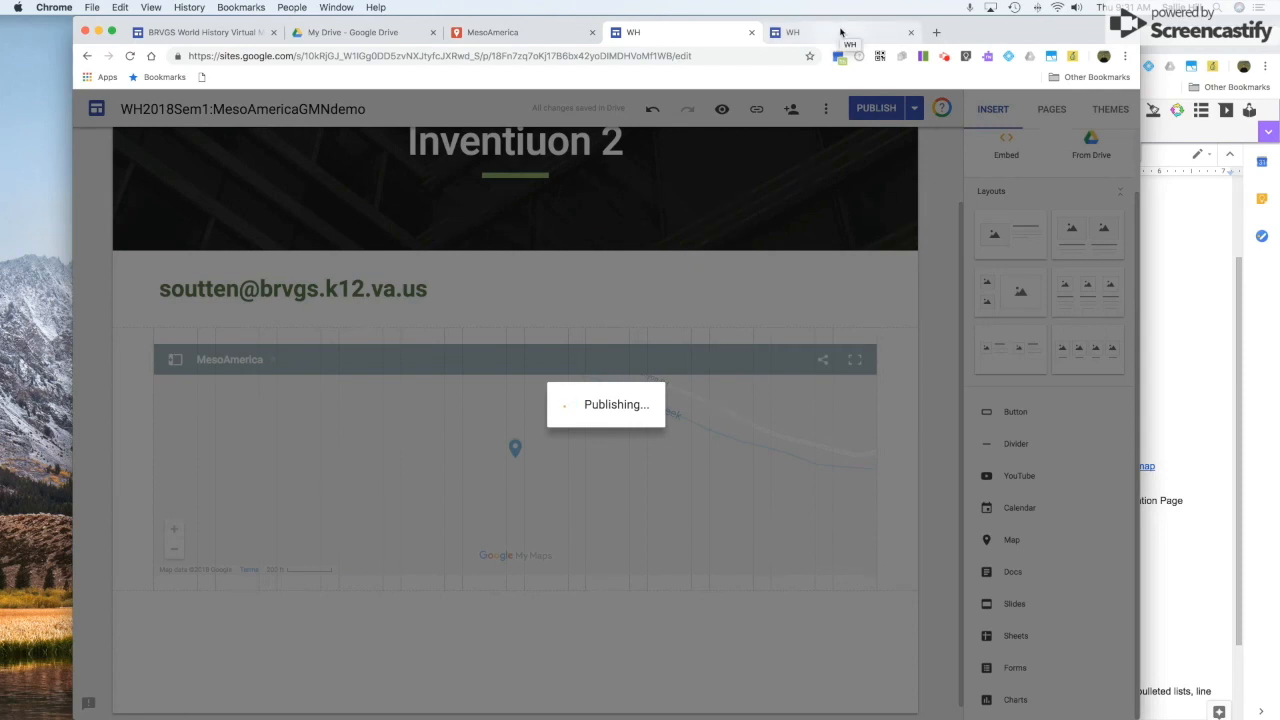
# Switch to the published site's tab and reload it to see the latest changes.
pyautogui.click(840, 32)
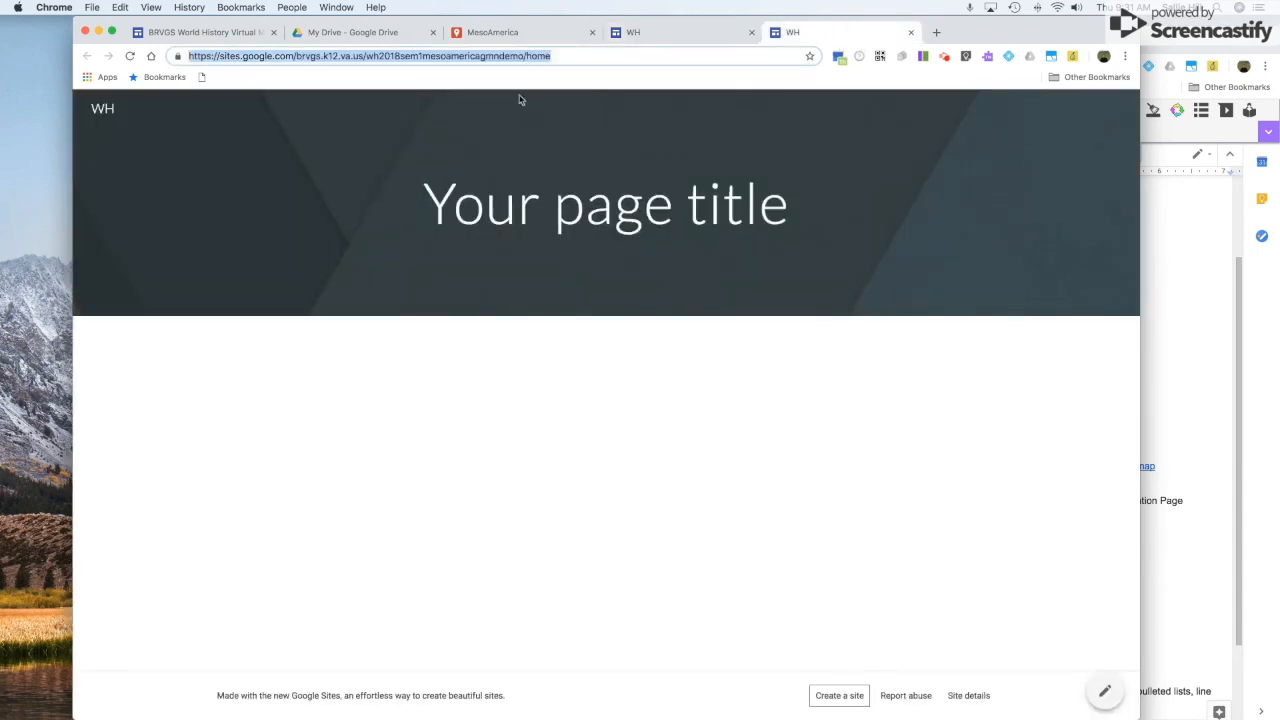
pyautogui.click(130, 56)
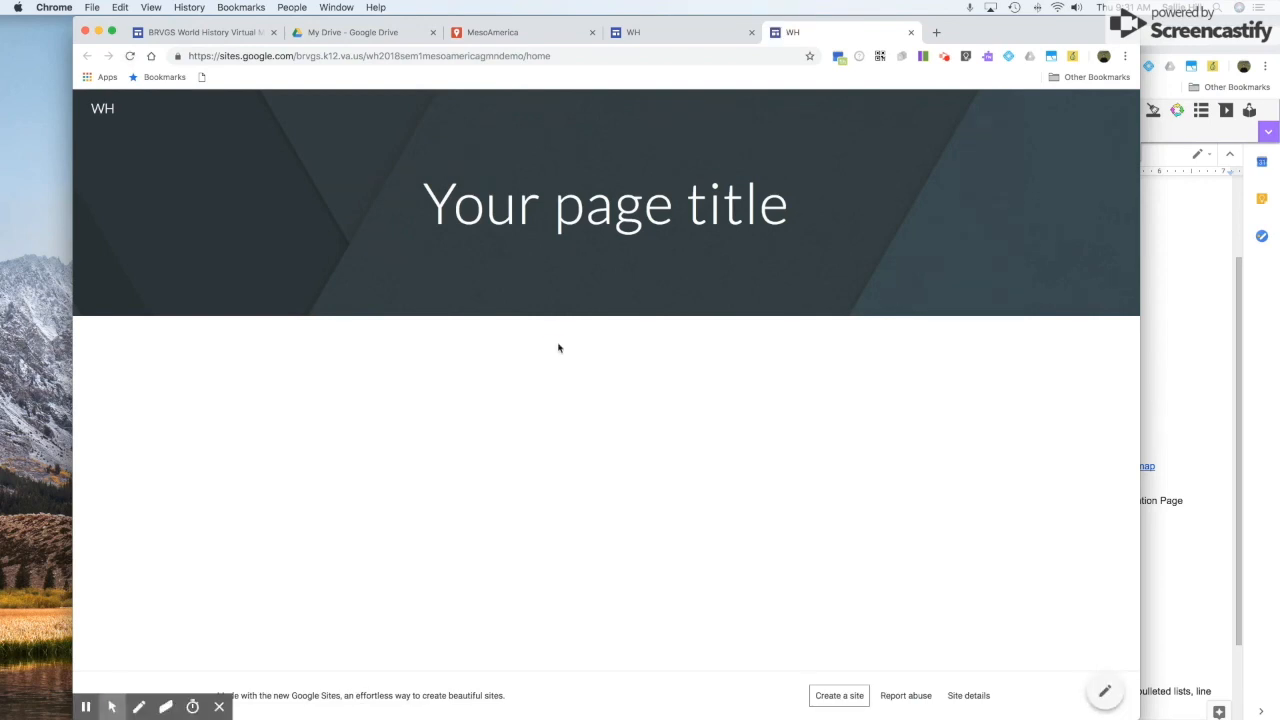
pyautogui.click(945, 57)
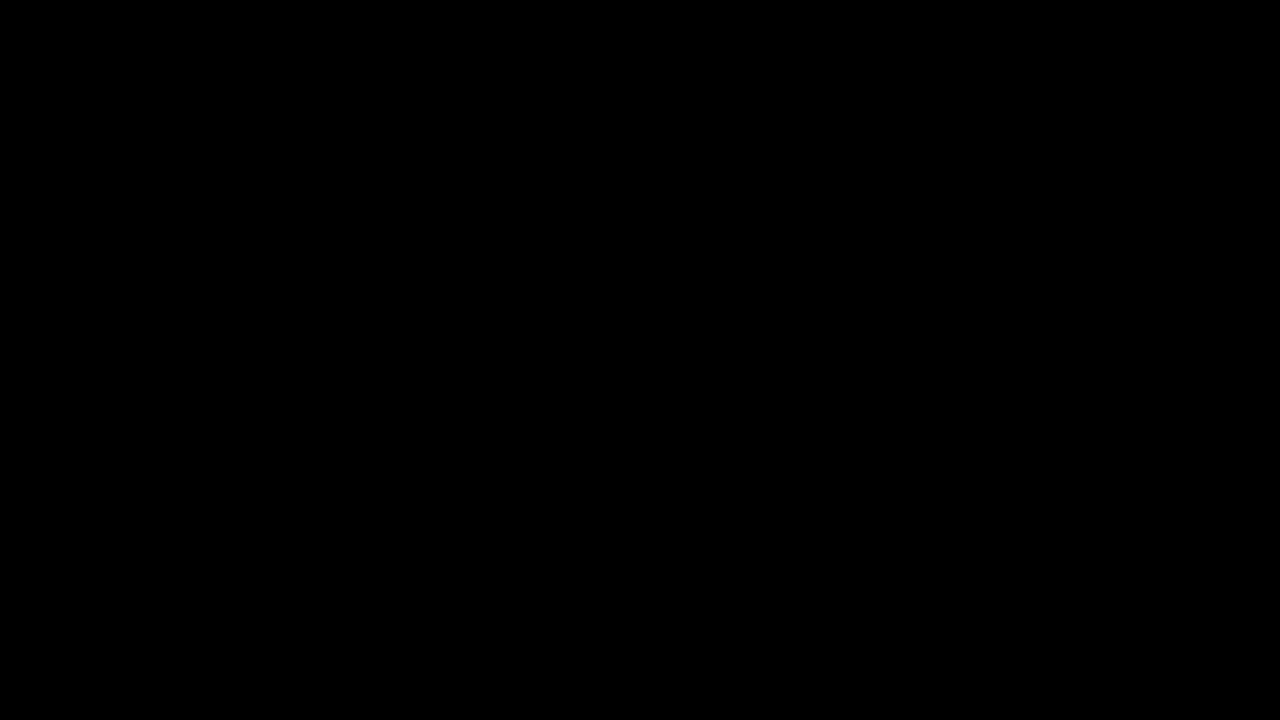